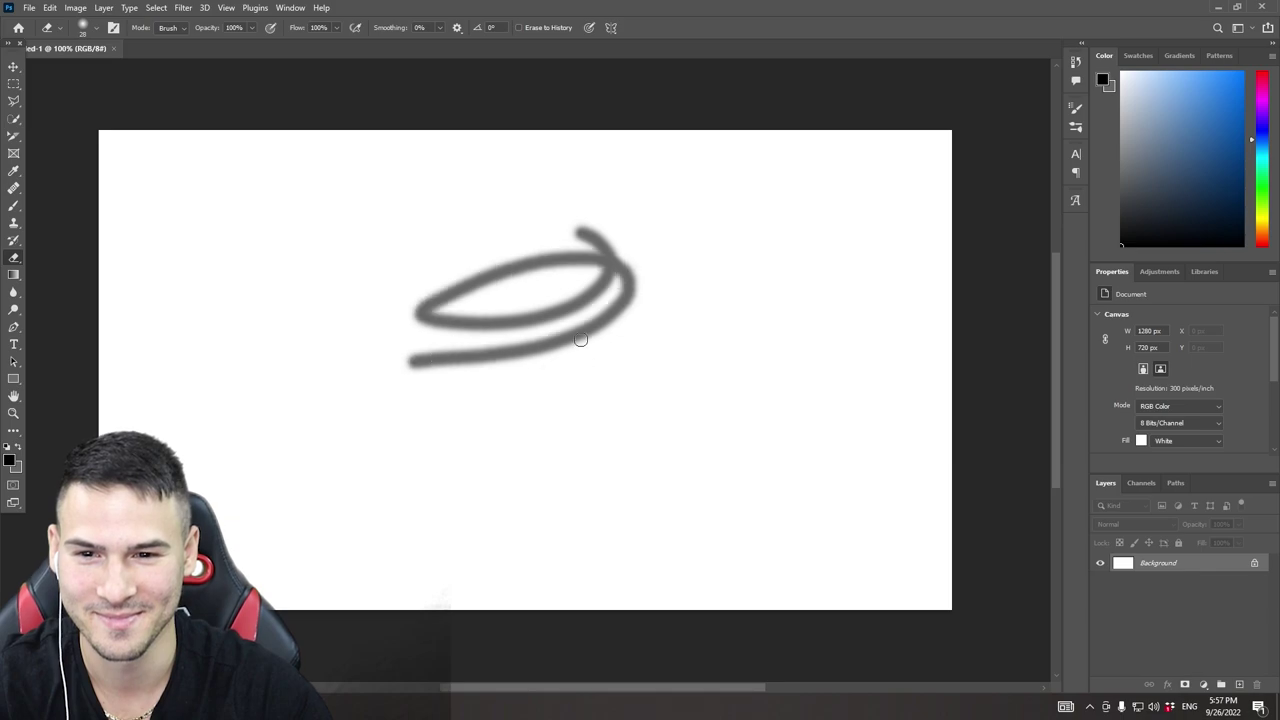
Try an eraser stroke across the grey brush lines on the blank canvas and undo it.
{"action": "left_click_drag", "start_coordinate": [316, 229], "coordinate": [468, 346]}
{"action": "key", "text": "ctrl+z"}
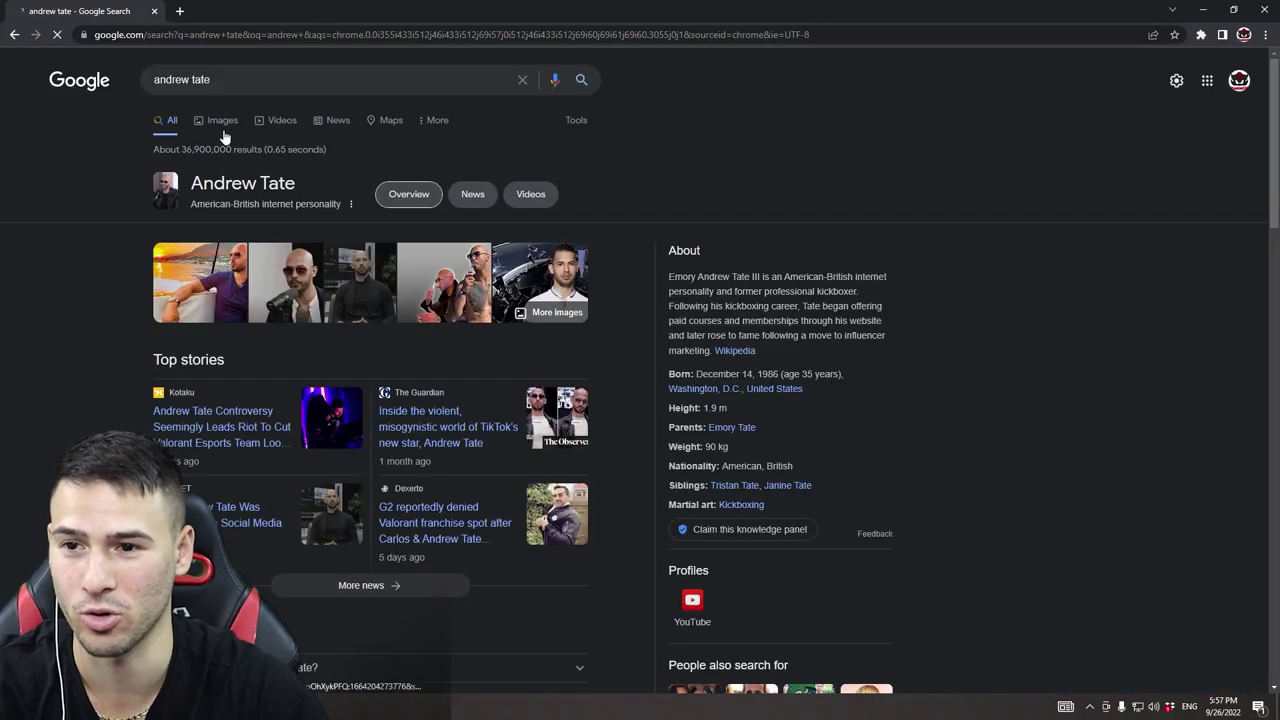
Show the image results for Andrew Tate and preview the Tucker Carlson interview photo from Variety.
{"action": "left_click", "coordinate": [212, 121]}
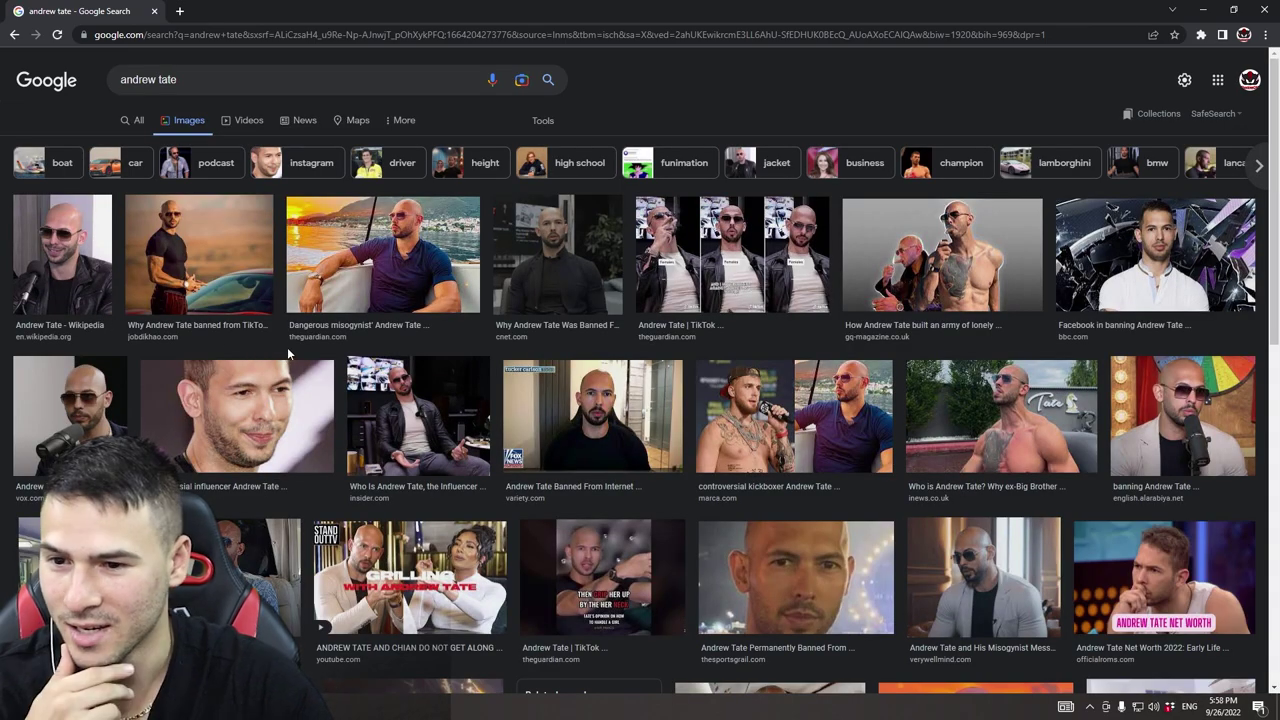
{"action": "left_click", "coordinate": [512, 398]}
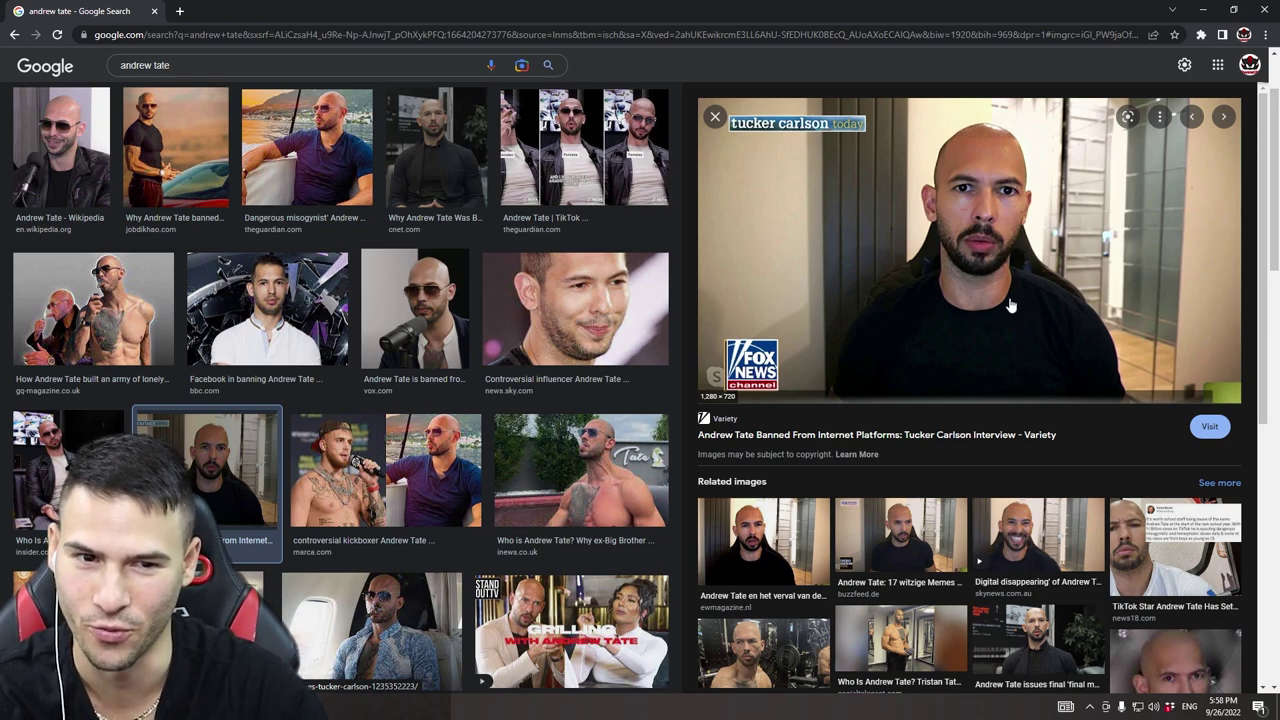
{"action": "left_click", "coordinate": [521, 65]}
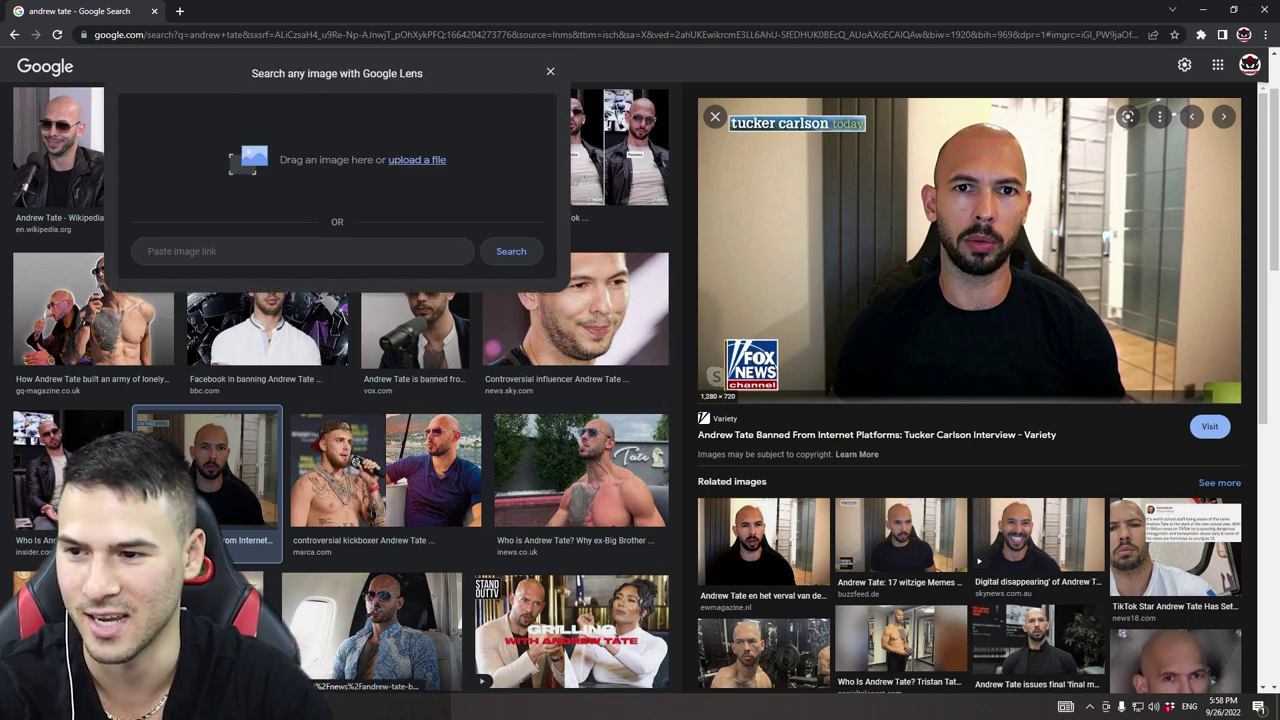
{"action": "left_click", "coordinate": [550, 75]}
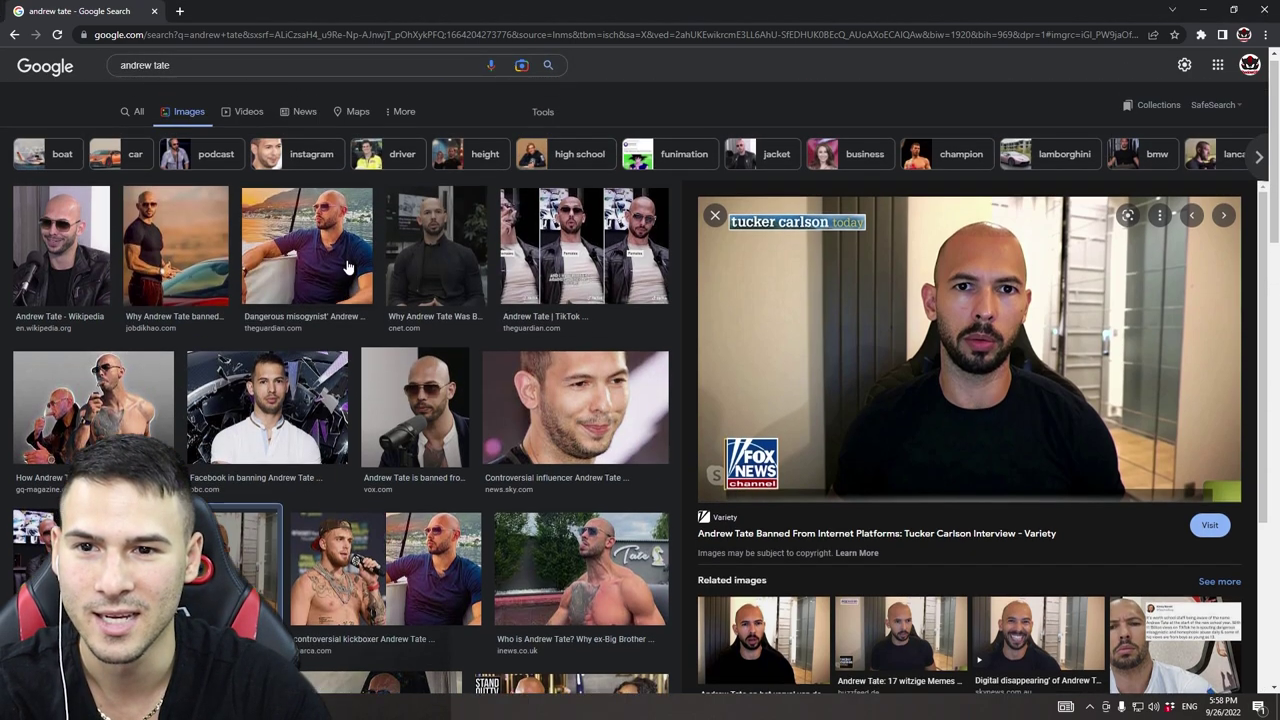
Search Google Images for "българска народно музика мъж" and look through the results for a man in folk costume.
{"action": "left_click", "coordinate": [424, 86]}
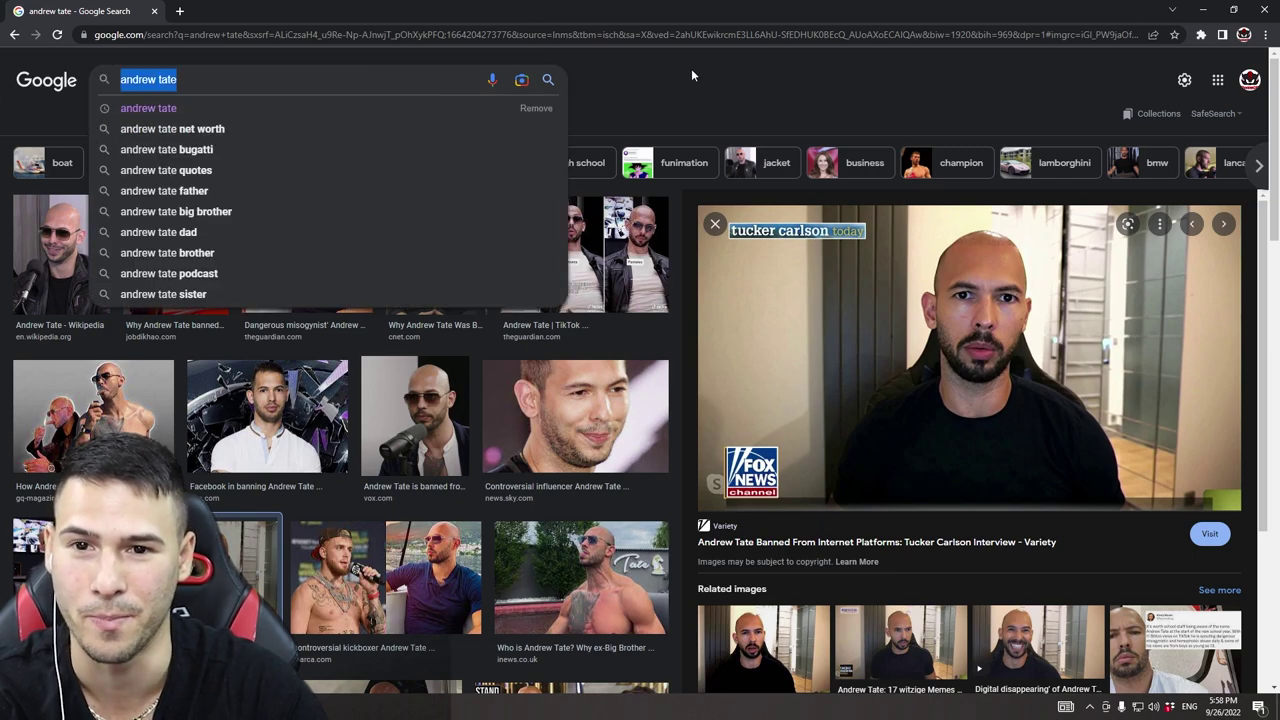
{"action": "type", "text": "българска народно музика мъж"}
{"action": "key", "text": "Return"}
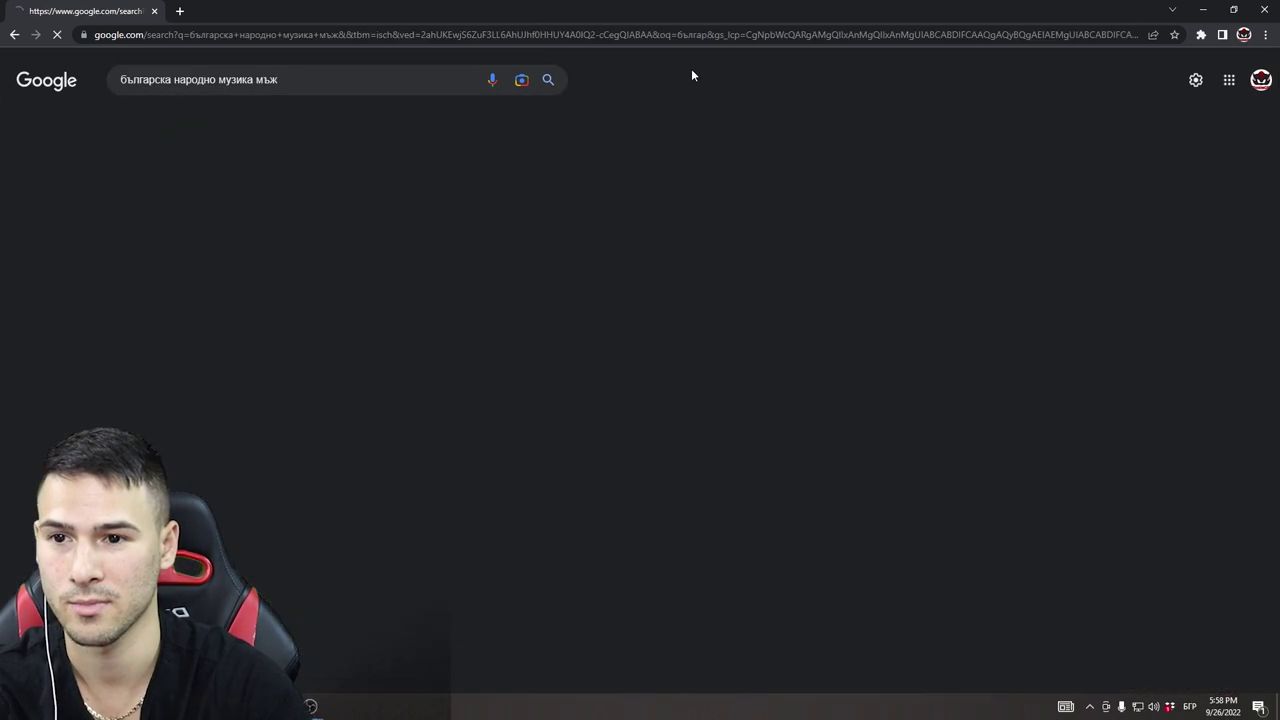
{"action": "scroll", "coordinate": [667, 106], "scroll_direction": "down", "scroll_amount": 1}
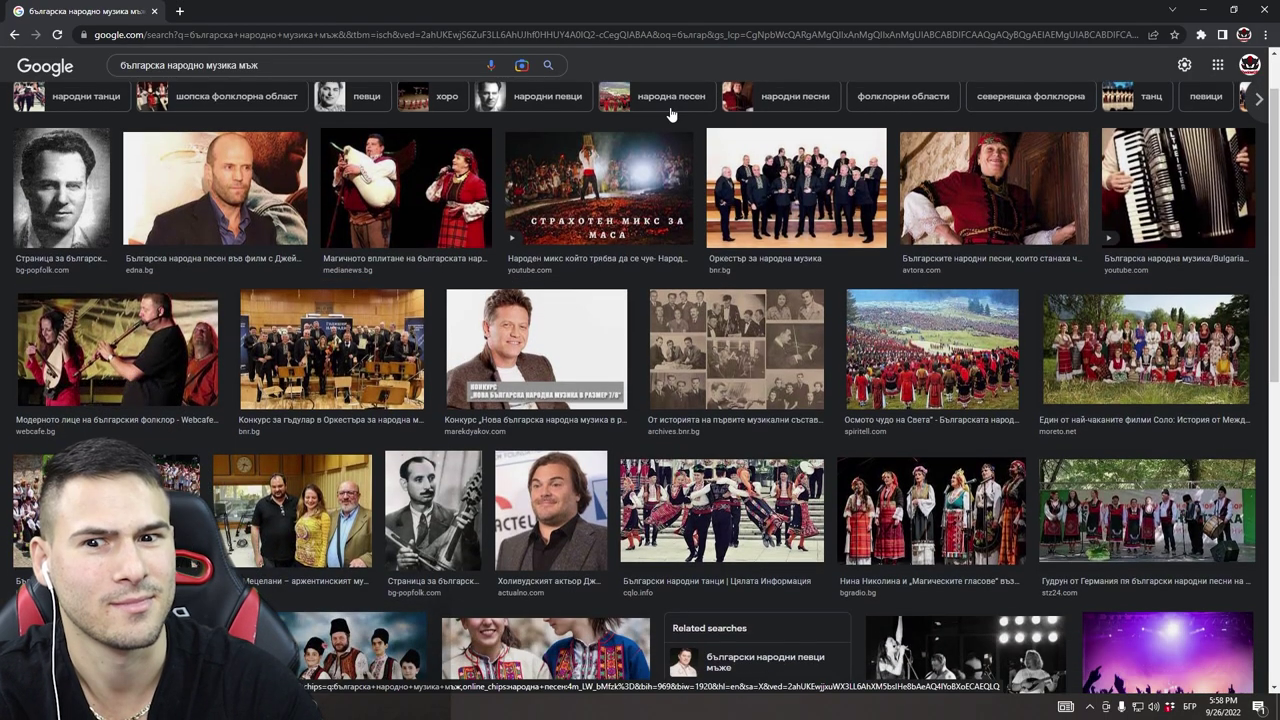
{"action": "scroll", "coordinate": [670, 115], "scroll_direction": "down", "scroll_amount": 3}
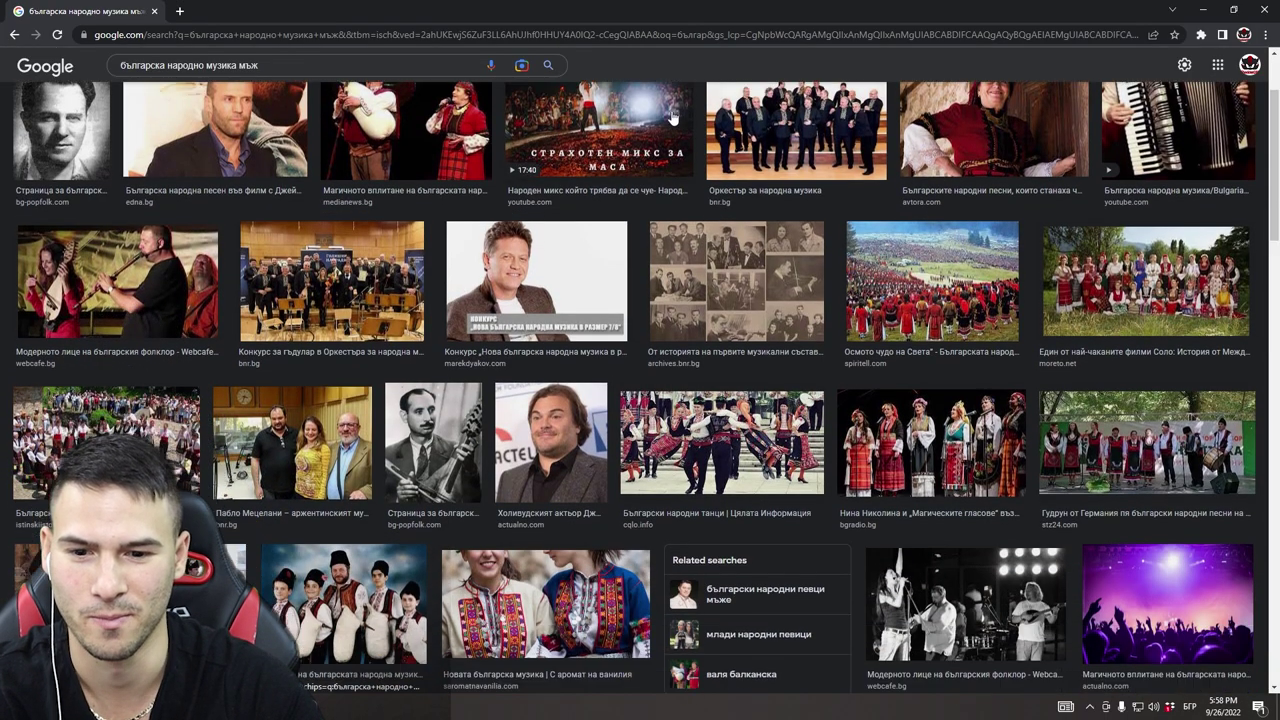
{"action": "scroll", "coordinate": [670, 122], "scroll_direction": "down", "scroll_amount": 8}
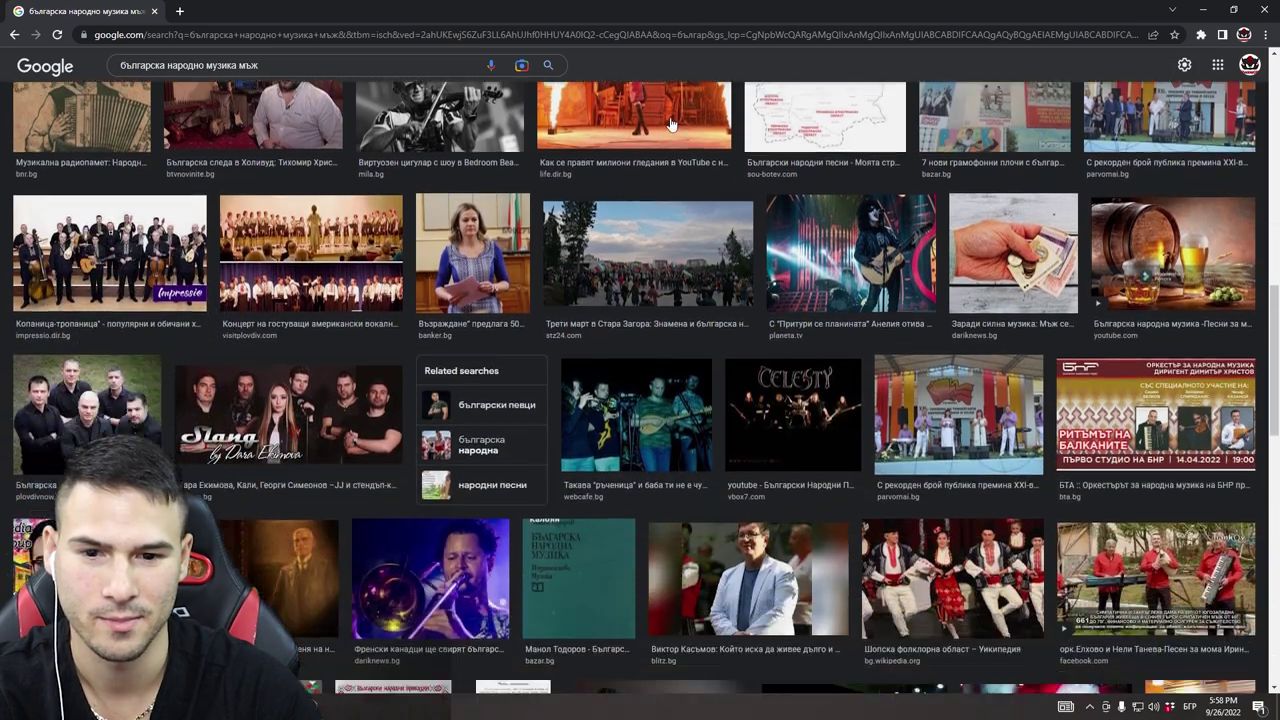
{"action": "scroll", "coordinate": [672, 124], "scroll_direction": "down", "scroll_amount": 10}
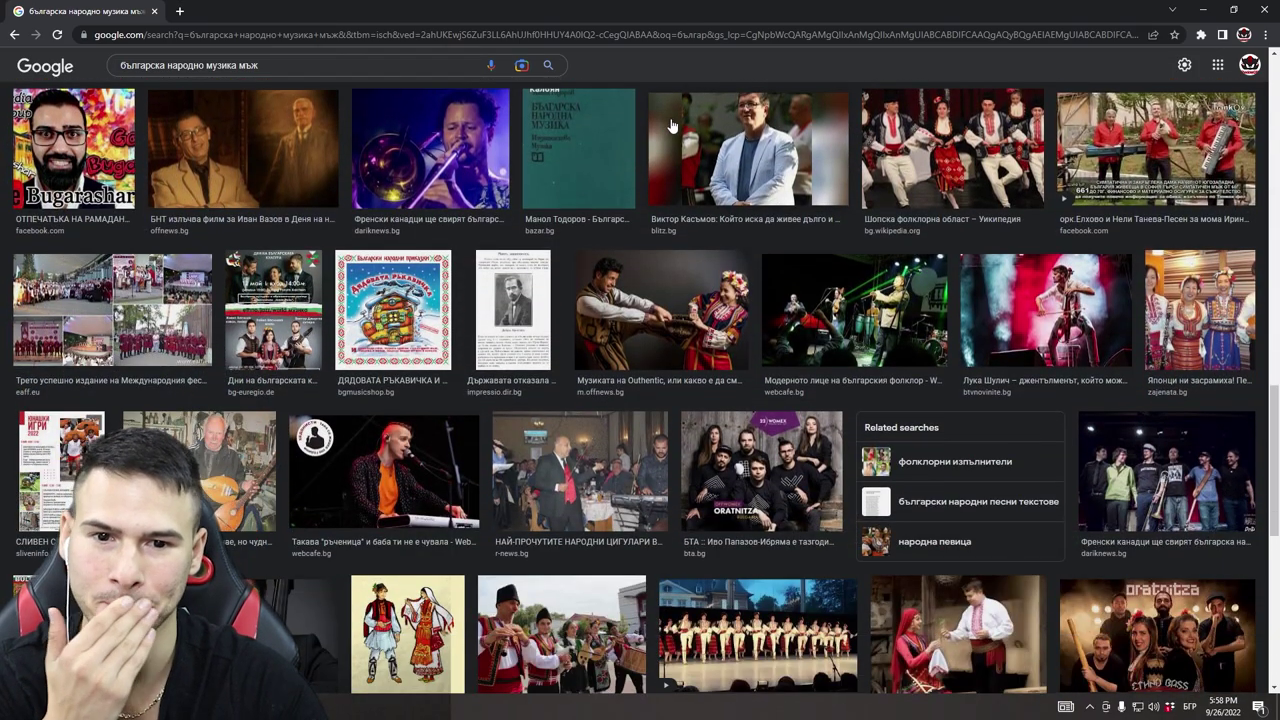
{"action": "scroll", "coordinate": [675, 131], "scroll_direction": "down", "scroll_amount": 2}
{"action": "scroll", "coordinate": [515, 365], "scroll_direction": "up", "scroll_amount": 8}
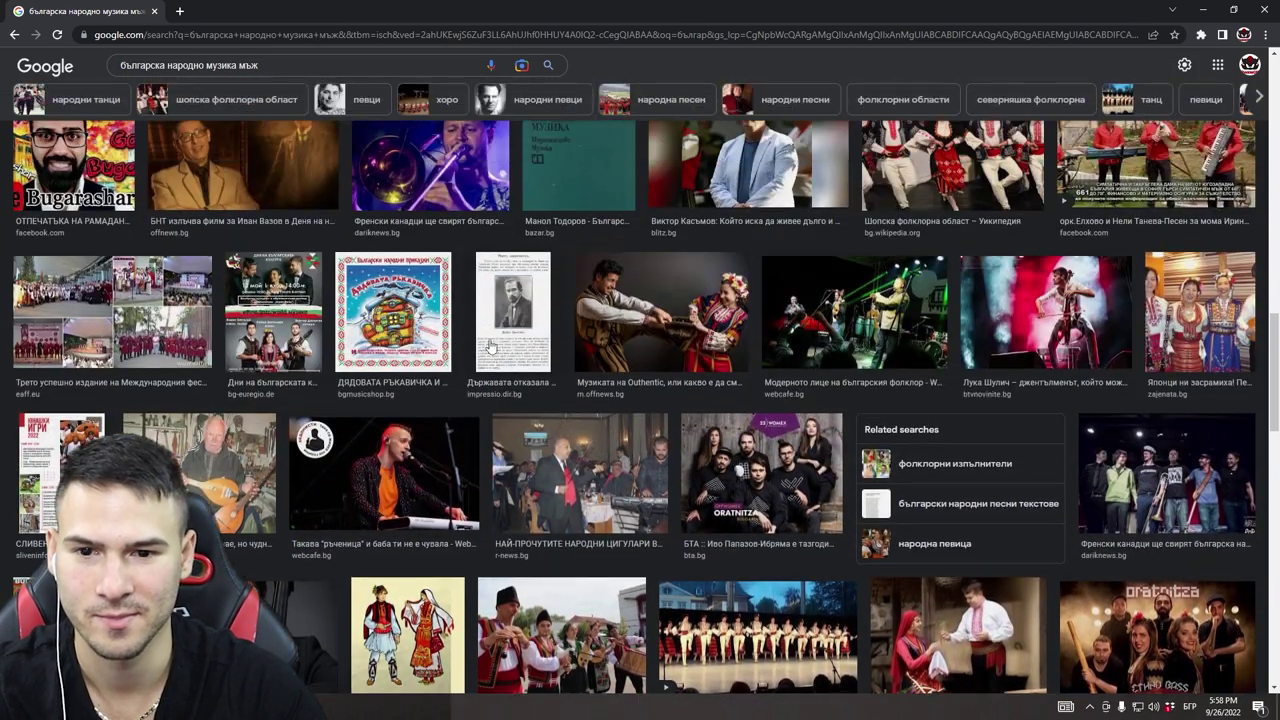
{"action": "scroll", "coordinate": [515, 365], "scroll_direction": "up", "scroll_amount": 10}
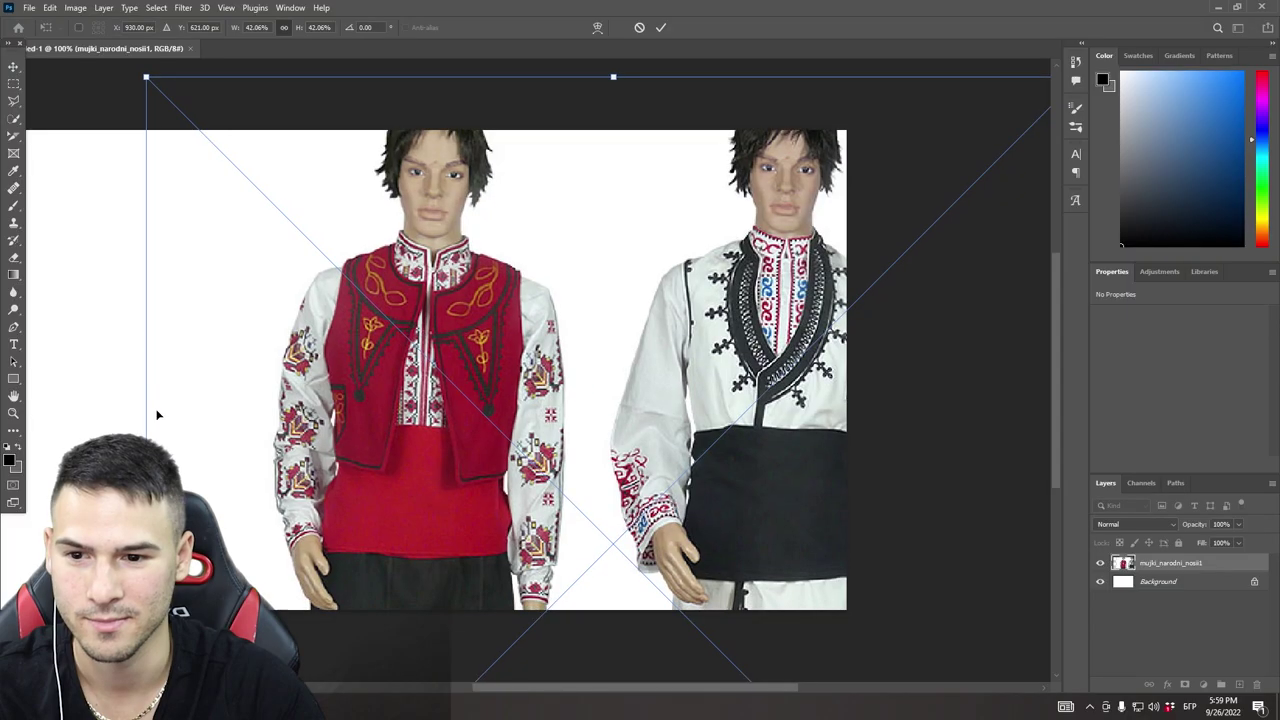
Enlarge the placed mujki_narodni_nosii1 image to about 1535 px wide, with the red-vested mannequin in the middle of the canvas.
{"action": "left_click_drag", "start_coordinate": [146, 544], "coordinate": [57, 544]}
{"action": "left_click_drag", "start_coordinate": [507, 383], "coordinate": [537, 463]}
{"action": "left_click_drag", "start_coordinate": [598, 687], "coordinate": [548, 676]}
{"action": "left_click_drag", "start_coordinate": [682, 523], "coordinate": [697, 527]}
{"action": "key", "text": "Return"}
Rasterize the costume layer and erase the second mannequin beside the red-vested one.
{"action": "left_click", "coordinate": [14, 258]}
{"action": "left_click", "coordinate": [790, 250]}
{"action": "left_click", "coordinate": [613, 272]}
{"action": "right_click", "coordinate": [879, 242]}
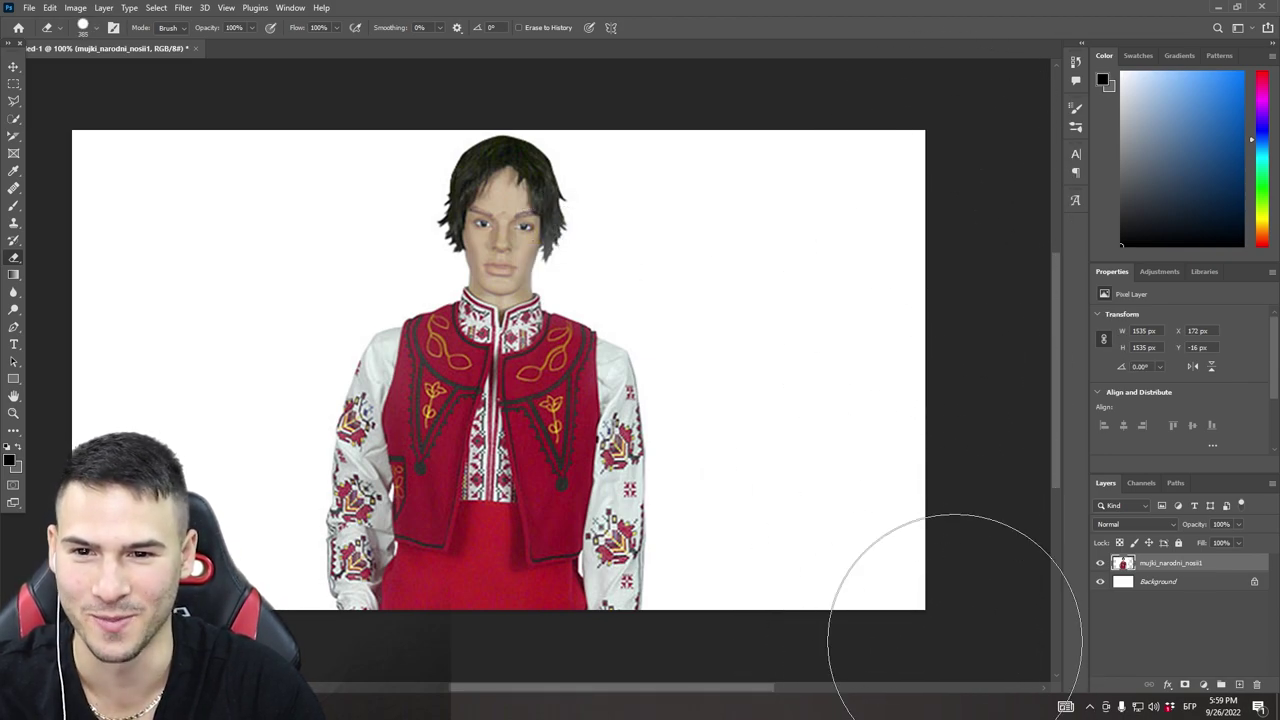
Select the mannequin's head and neck above the embroidered collar and delete them.
{"action": "left_click", "coordinate": [14, 118]}
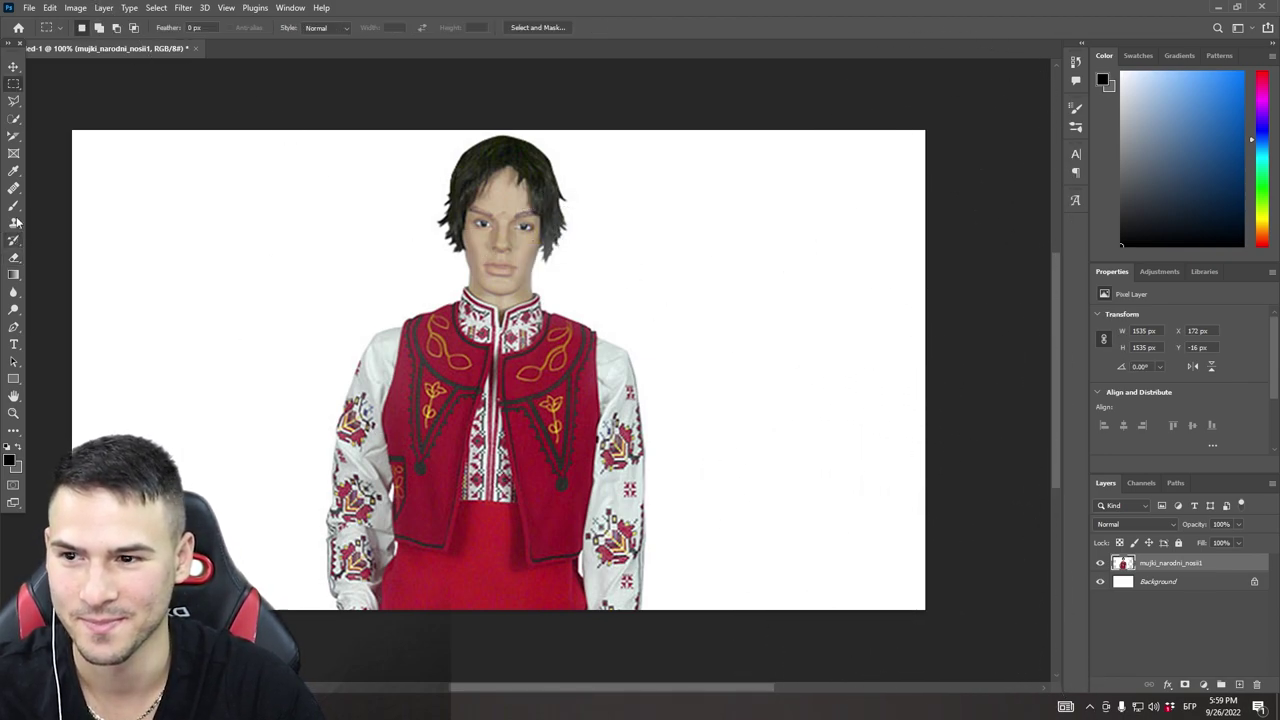
{"action": "mouse_move", "coordinate": [540, 170]}
{"action": "left_mouse_down"}
{"action": "mouse_move", "coordinate": [530, 245]}
{"action": "mouse_move", "coordinate": [490, 190]}
{"action": "mouse_move", "coordinate": [495, 290]}
{"action": "left_mouse_up"}
{"action": "key", "text": "Delete"}
{"action": "key", "text": "m"}
{"action": "left_click_drag", "start_coordinate": [176, 193], "coordinate": [182, 198]}
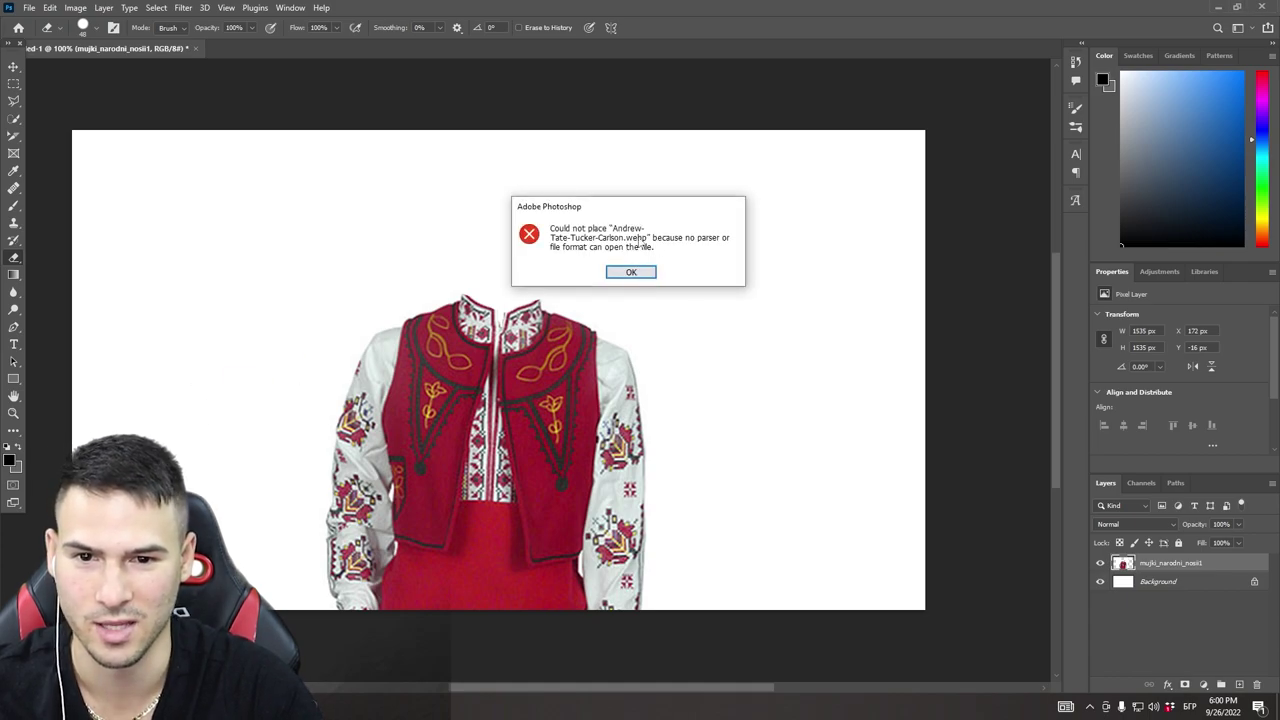
Dismiss the placement error and switch to Chrome to convert the WebP portrait to JPG.
{"action": "left_click", "coordinate": [630, 272]}
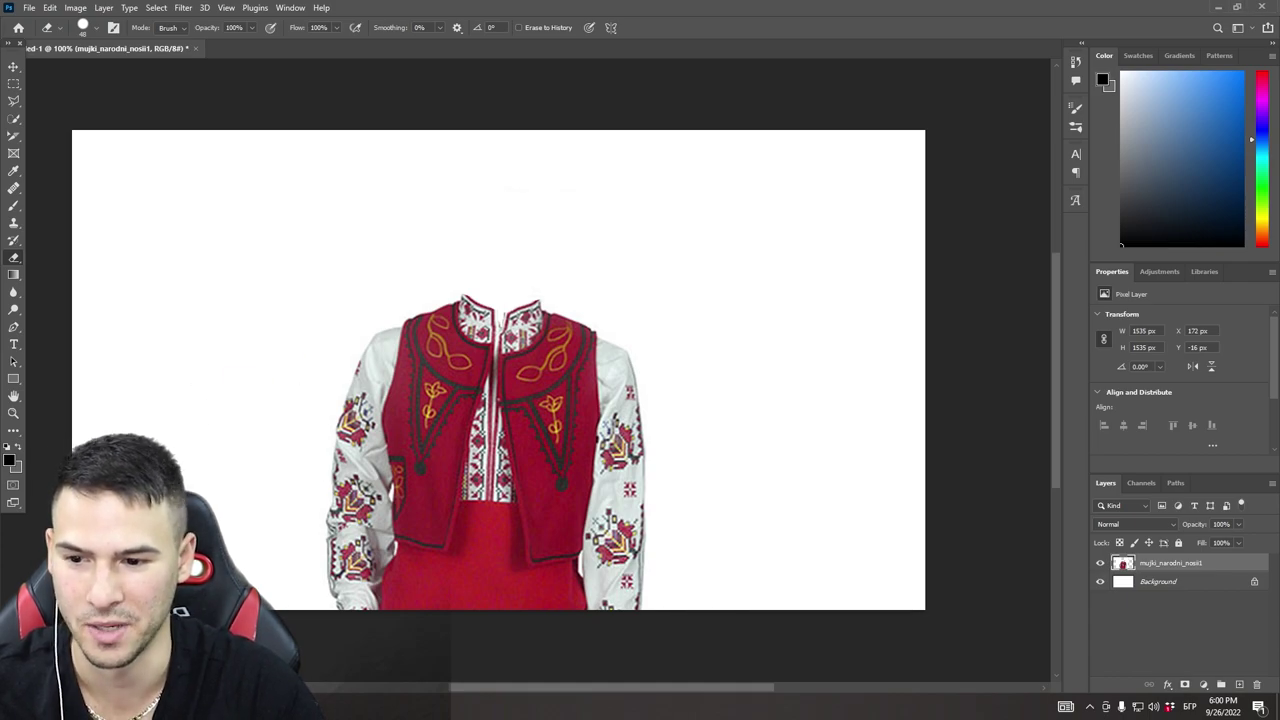
{"action": "key", "text": "alt+Tab"}
{"action": "left_click", "coordinate": [396, 35]}
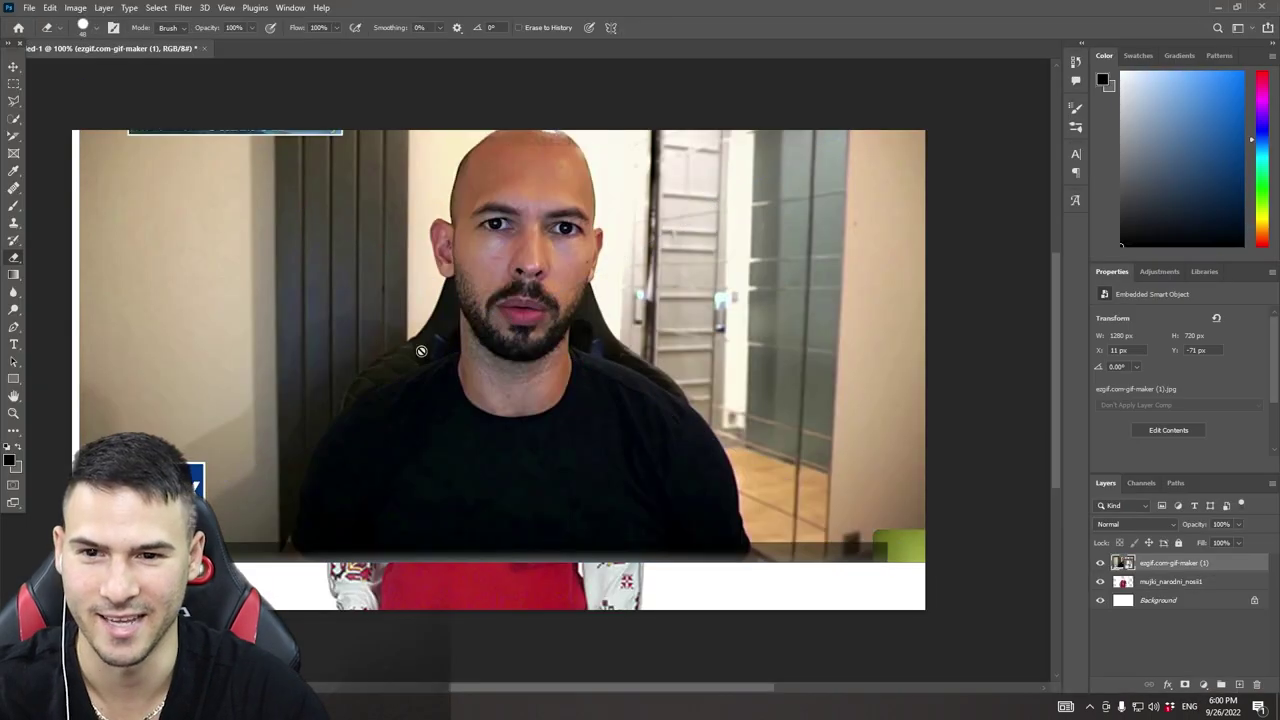
Copy the man's head and neck from the placed portrait to a new layer using Quick Selection, and delete the portrait layer.
{"action": "left_click", "coordinate": [13, 67]}
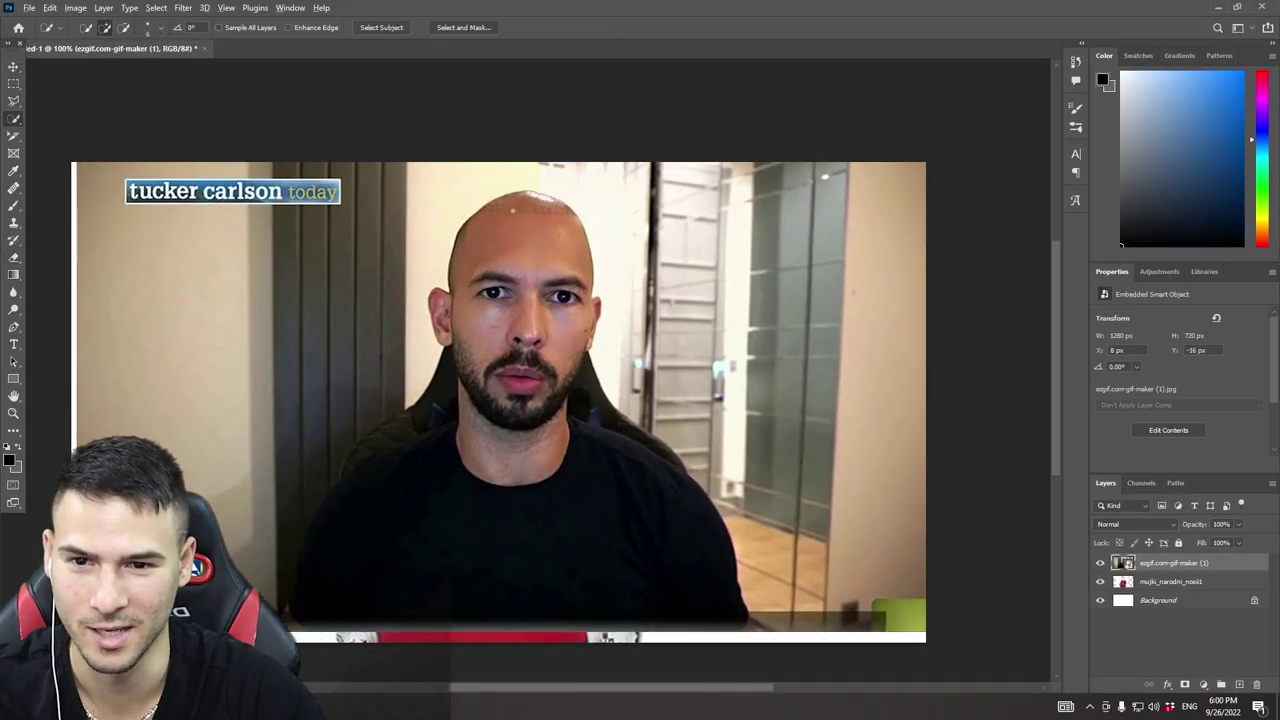
{"action": "scroll", "coordinate": [492, 219], "scroll_direction": "up", "scroll_amount": 3}
{"action": "mouse_move", "coordinate": [530, 192]}
{"action": "left_mouse_down"}
{"action": "mouse_move", "coordinate": [621, 270]}
{"action": "mouse_move", "coordinate": [486, 453]}
{"action": "mouse_move", "coordinate": [577, 467]}
{"action": "mouse_move", "coordinate": [430, 466]}
{"action": "mouse_move", "coordinate": [505, 565]}
{"action": "mouse_move", "coordinate": [497, 589]}
{"action": "mouse_move", "coordinate": [428, 468]}
{"action": "mouse_move", "coordinate": [408, 481]}
{"action": "mouse_move", "coordinate": [411, 463]}
{"action": "left_mouse_up"}
{"action": "key", "text": "alt"}
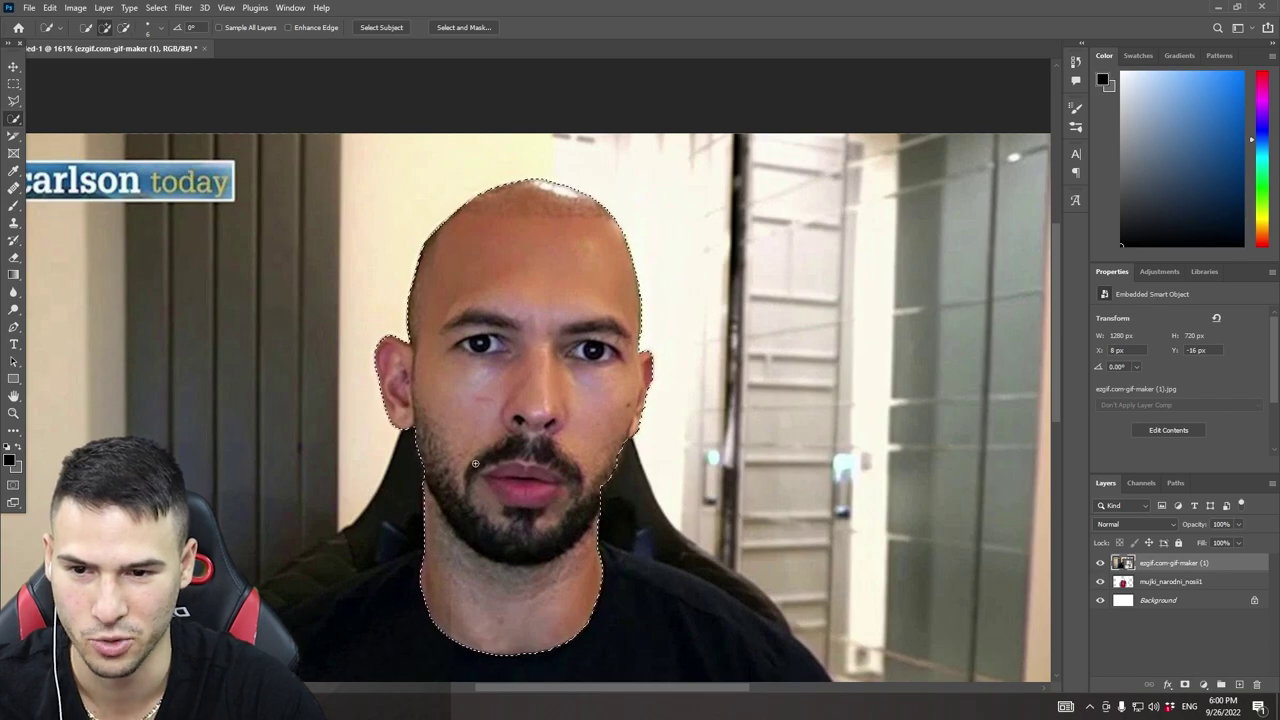
{"action": "scroll", "coordinate": [475, 463], "scroll_direction": "down", "scroll_amount": 2}
{"action": "key", "text": "ctrl+j"}
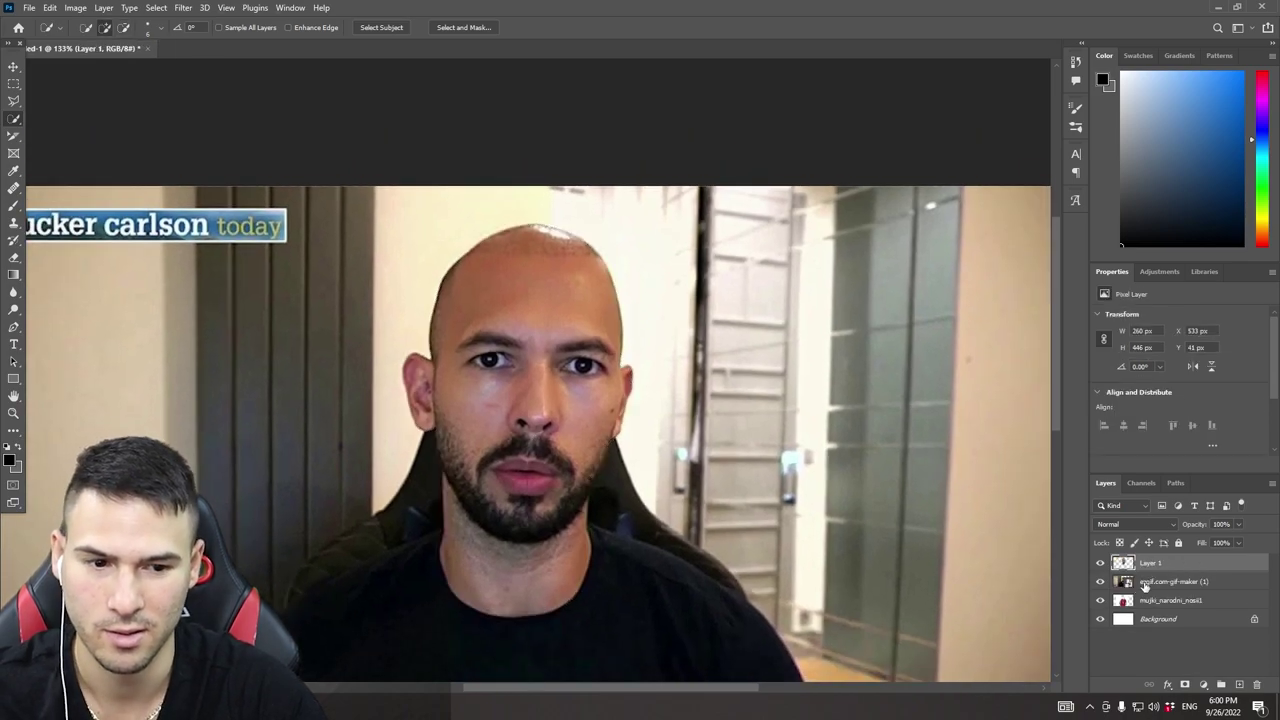
{"action": "left_click", "coordinate": [1145, 582]}
{"action": "key", "text": "Delete"}
Scale the cut-out head to 66.20%, fit it onto the costume's neck opening and place its layer beneath the costume layer.
{"action": "key", "text": "v"}
{"action": "left_click_drag", "start_coordinate": [550, 360], "coordinate": [530, 260]}
{"action": "left_click_drag", "start_coordinate": [615, 317], "coordinate": [517, 319]}
{"action": "left_click_drag", "start_coordinate": [481, 329], "coordinate": [553, 331]}
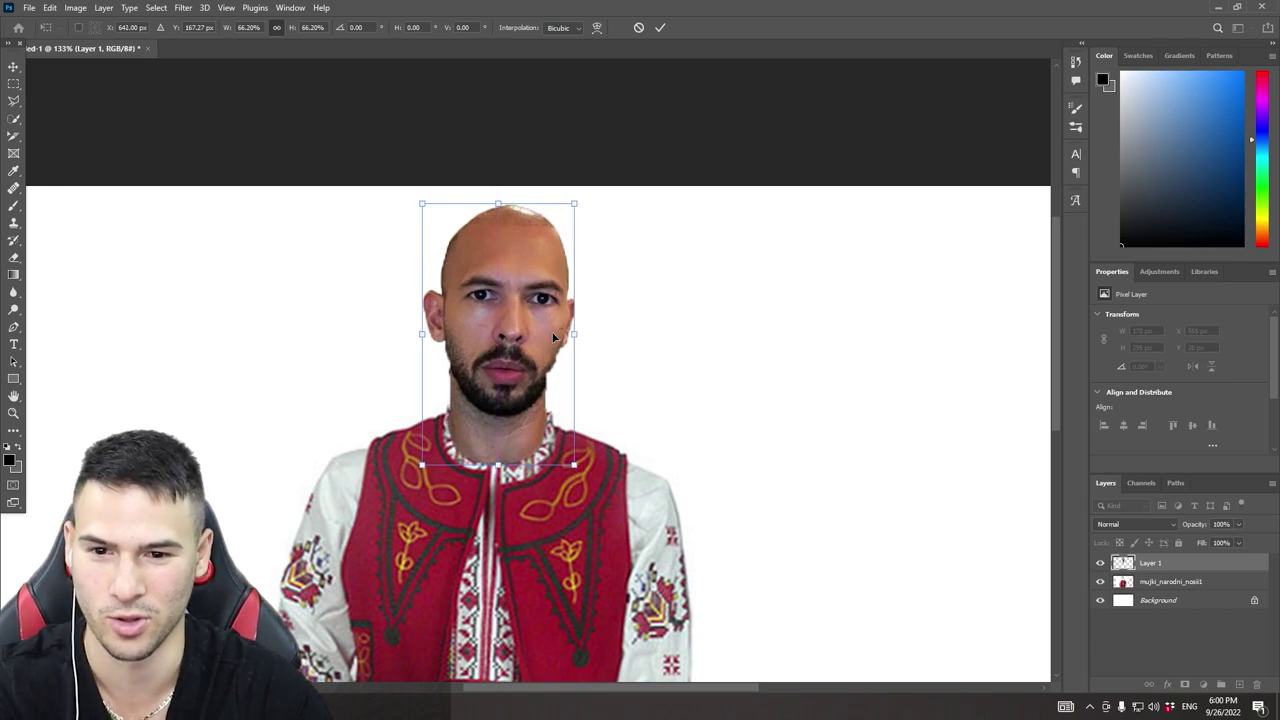
{"action": "left_click_drag", "start_coordinate": [1203, 570], "coordinate": [1200, 591]}
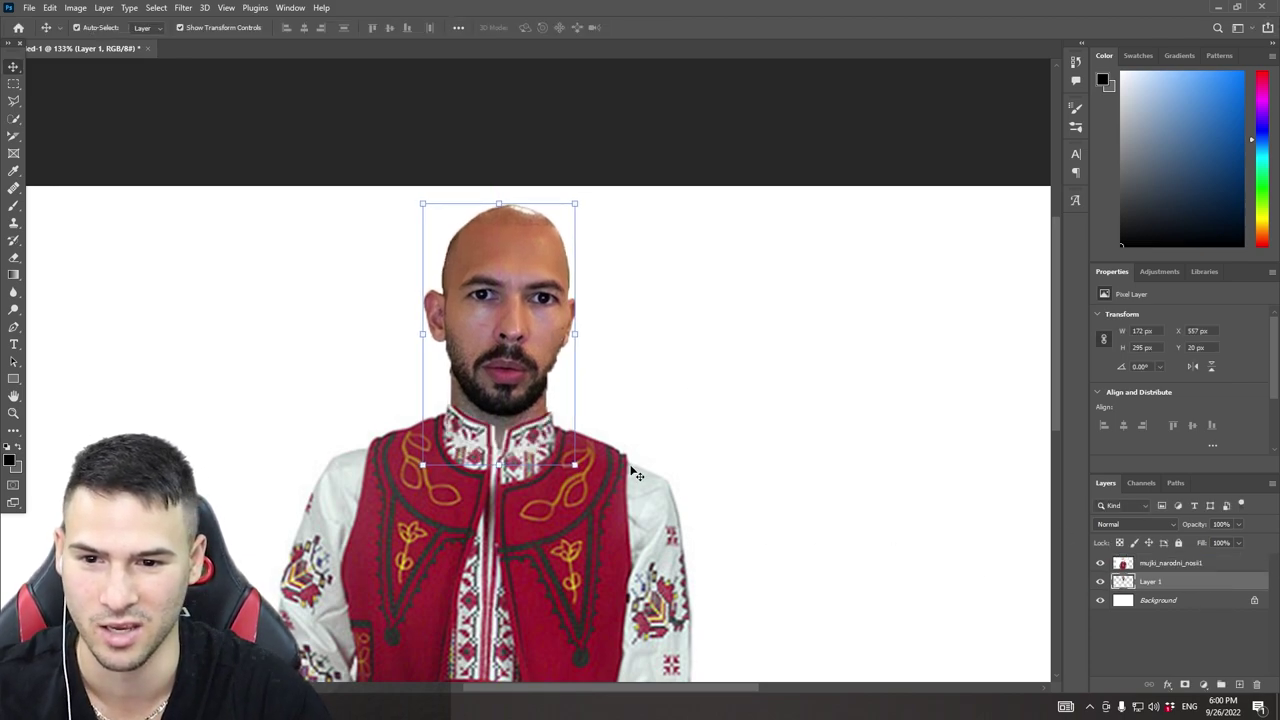
{"action": "left_click", "coordinate": [15, 85]}
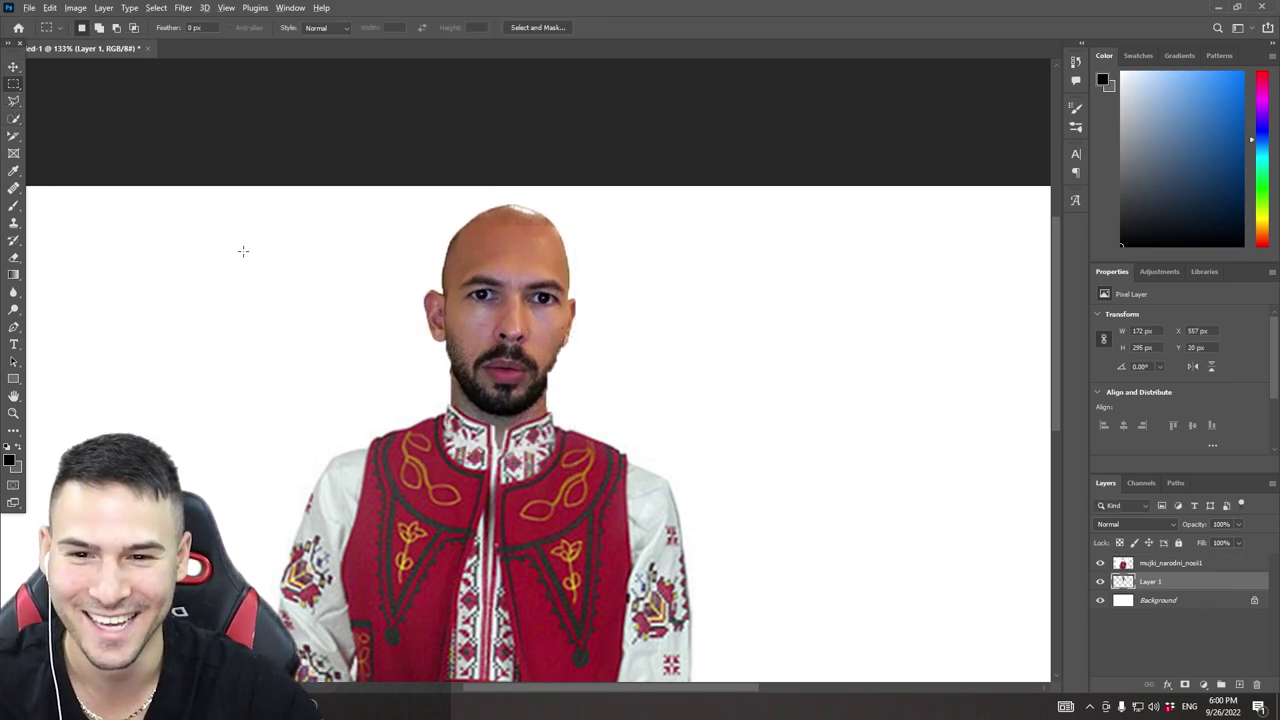
Examine the head's cut-out edges, its join with the collar and the overall composition.
{"action": "scroll", "coordinate": [271, 291], "scroll_direction": "up", "scroll_amount": 5}
{"action": "scroll", "coordinate": [615, 495], "scroll_direction": "up", "scroll_amount": 2}
{"action": "scroll", "coordinate": [626, 659], "scroll_direction": "right", "scroll_amount": 3}
{"action": "scroll", "coordinate": [474, 403], "scroll_direction": "up", "scroll_amount": 2}
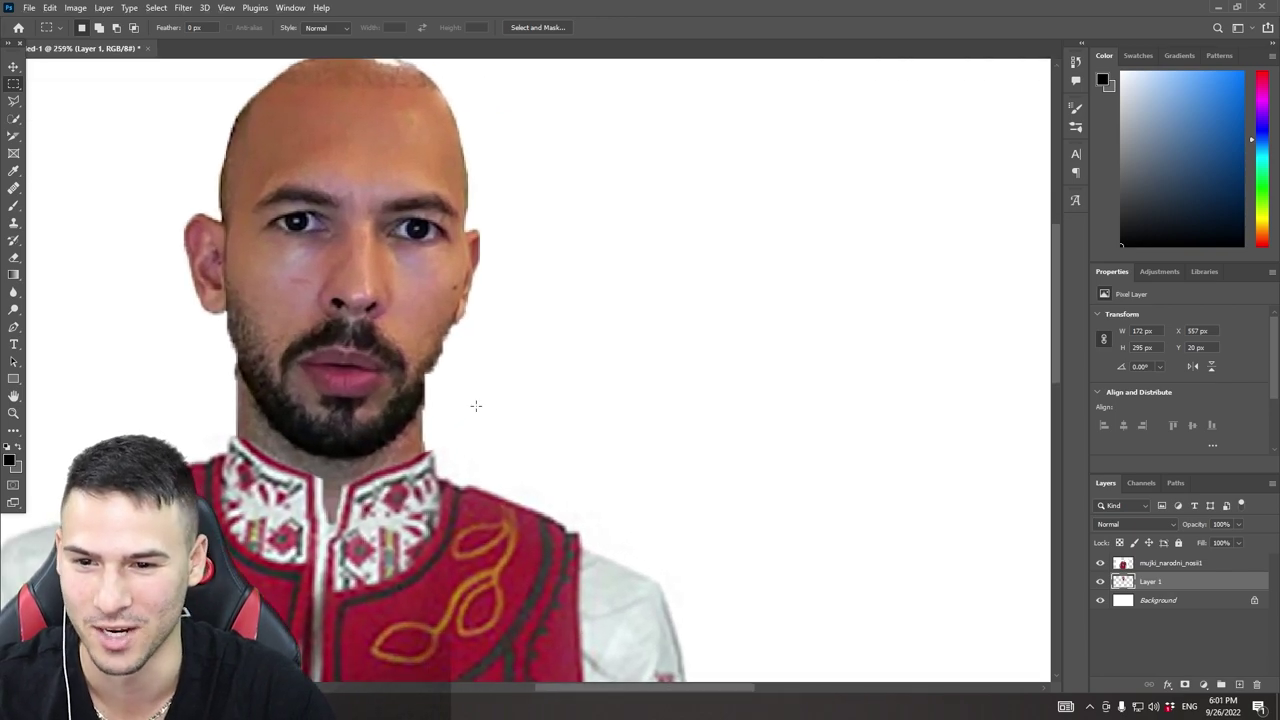
{"action": "key", "text": "e"}
{"action": "scroll", "coordinate": [250, 380], "scroll_direction": "up", "scroll_amount": 2}
{"action": "scroll", "coordinate": [250, 380], "scroll_direction": "left", "scroll_amount": 3}
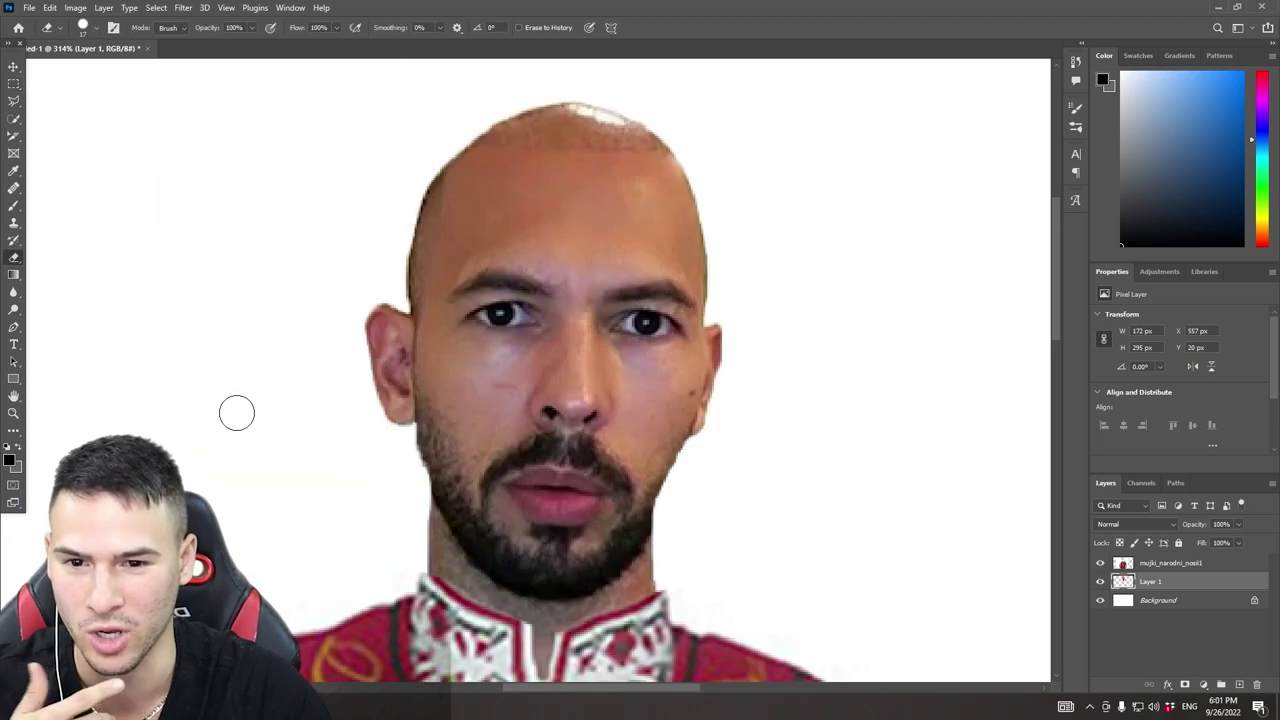
{"action": "left_click", "coordinate": [13, 84]}
{"action": "scroll", "coordinate": [332, 285], "scroll_direction": "down", "scroll_amount": 1}
{"action": "scroll", "coordinate": [332, 285], "scroll_direction": "down", "scroll_amount": 10}
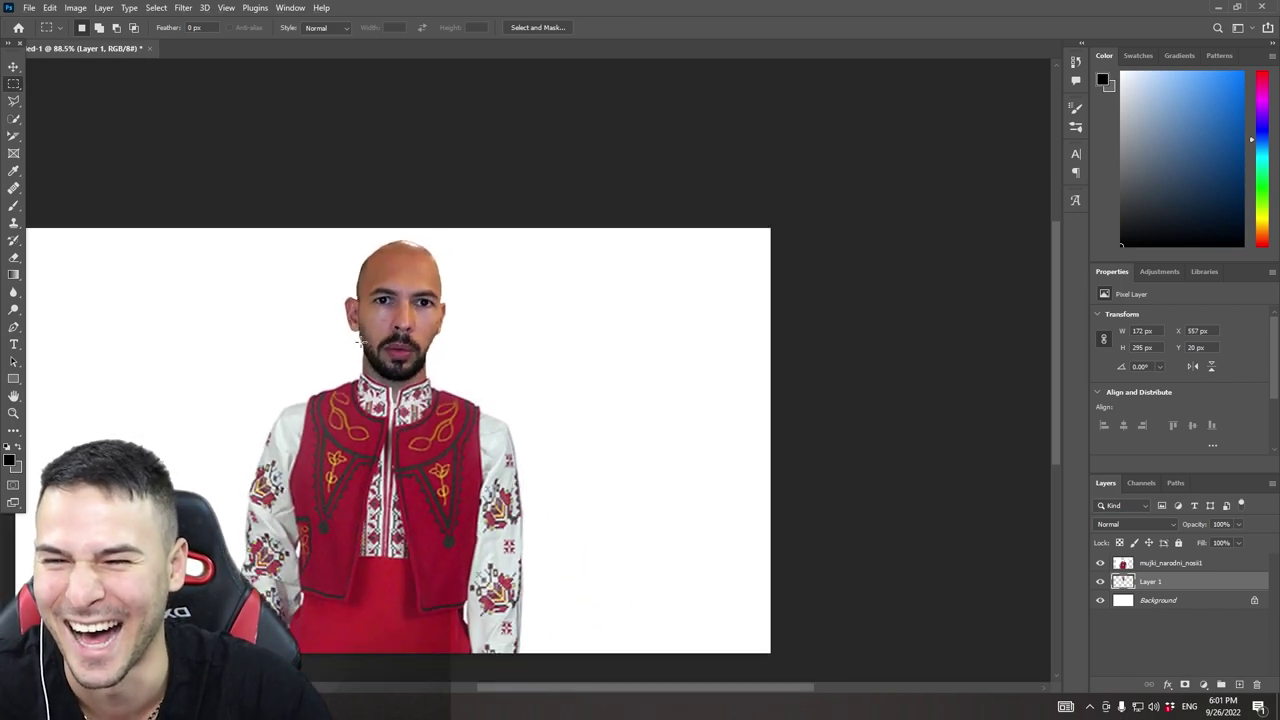
{"action": "scroll", "coordinate": [390, 422], "scroll_direction": "down", "scroll_amount": 1}
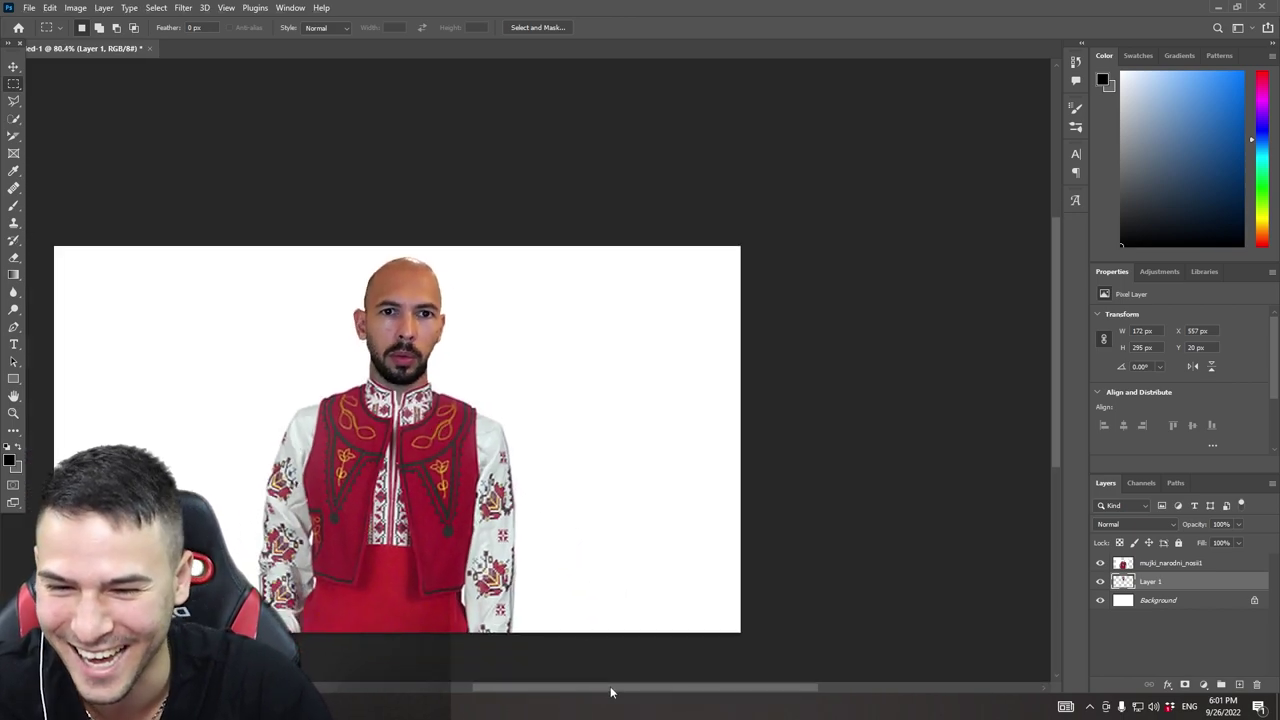
{"action": "left_click_drag", "start_coordinate": [611, 692], "coordinate": [561, 678]}
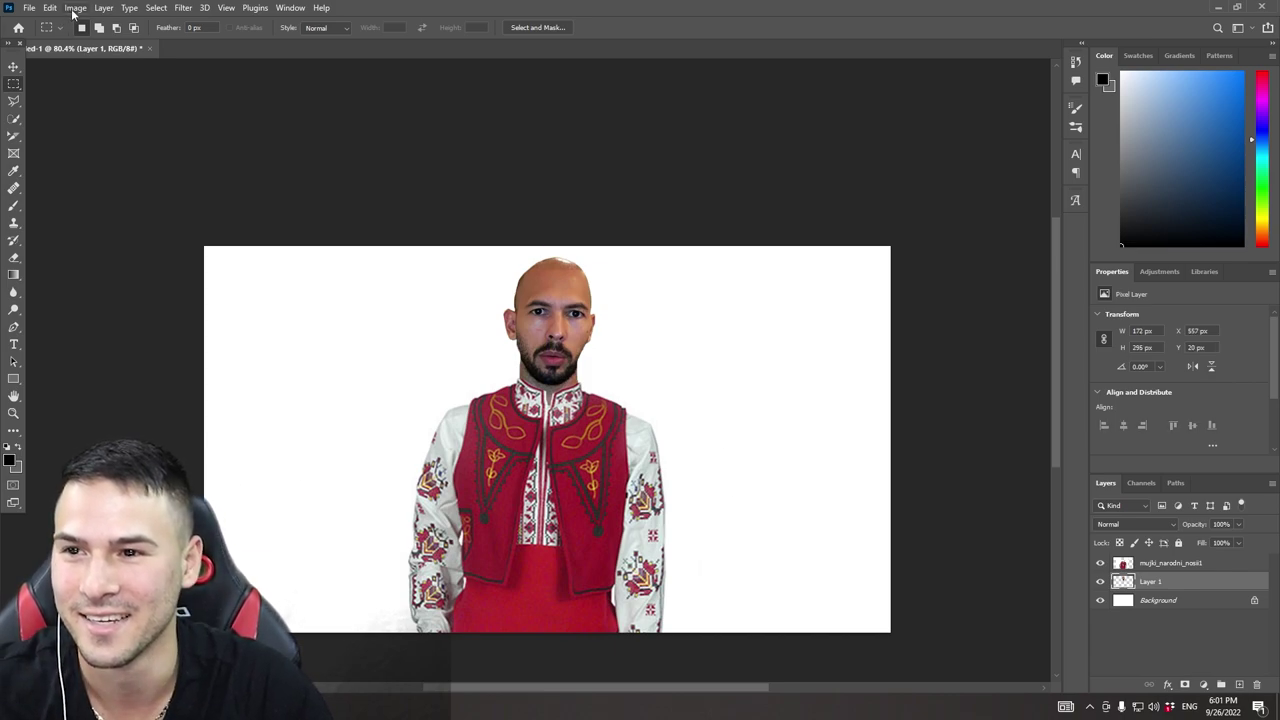
Apply Brightness/Contrast to the head layer with brightness 46 and slightly raised contrast.
{"action": "left_click", "coordinate": [75, 8]}
{"action": "mouse_move", "coordinate": [150, 37]}
{"action": "left_click", "coordinate": [245, 39]}
{"action": "left_click_drag", "start_coordinate": [600, 176], "coordinate": [561, 219]}
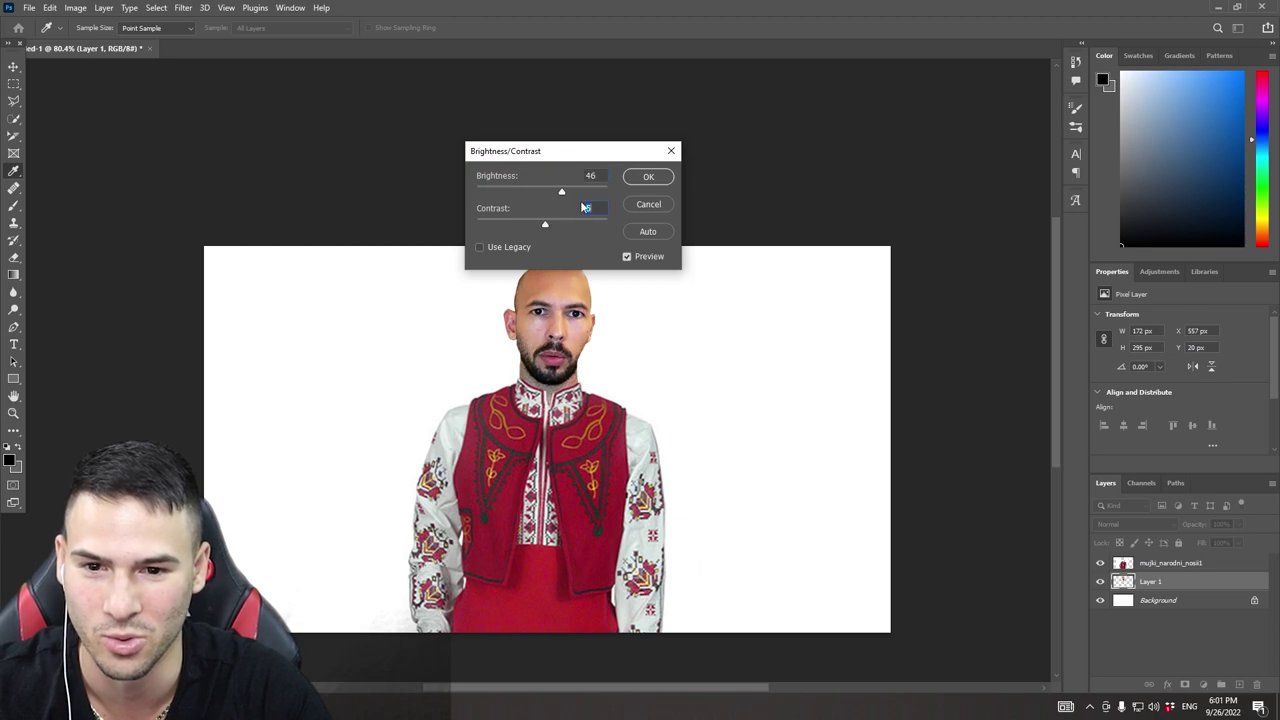
{"action": "left_click", "coordinate": [648, 176]}
{"action": "key", "text": "m"}
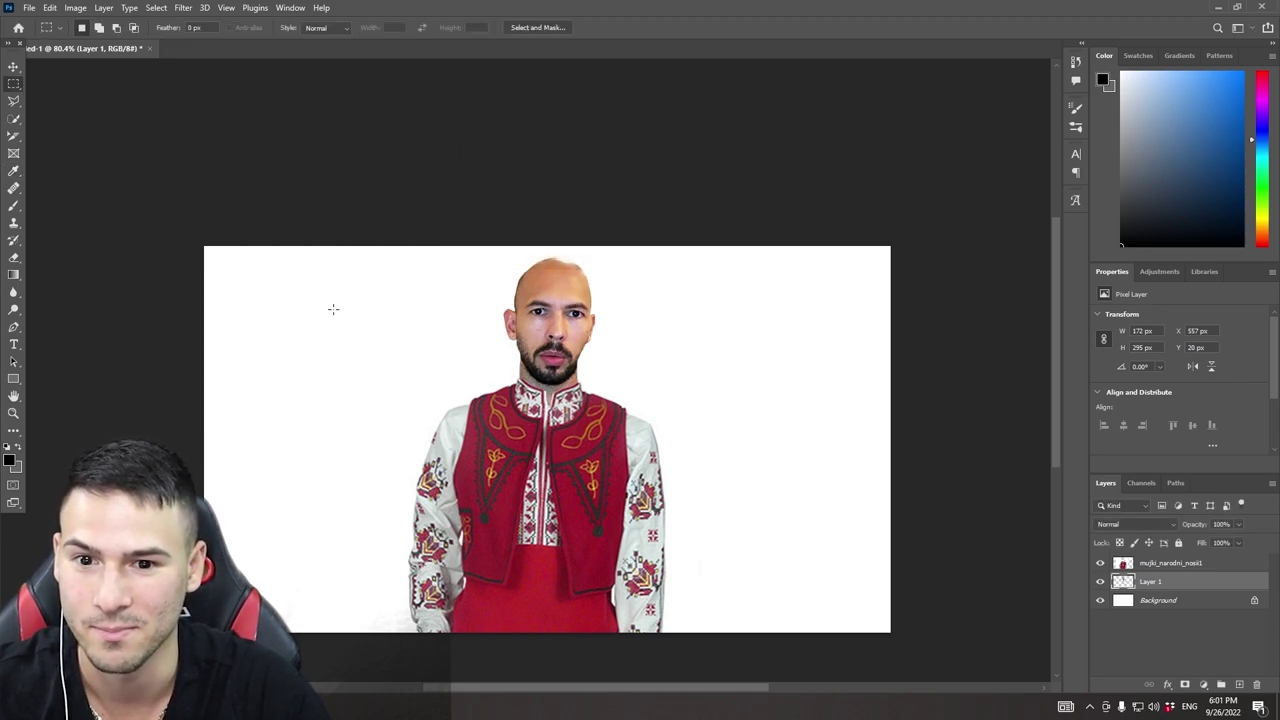
{"action": "scroll", "coordinate": [333, 309], "scroll_direction": "down", "scroll_amount": 2}
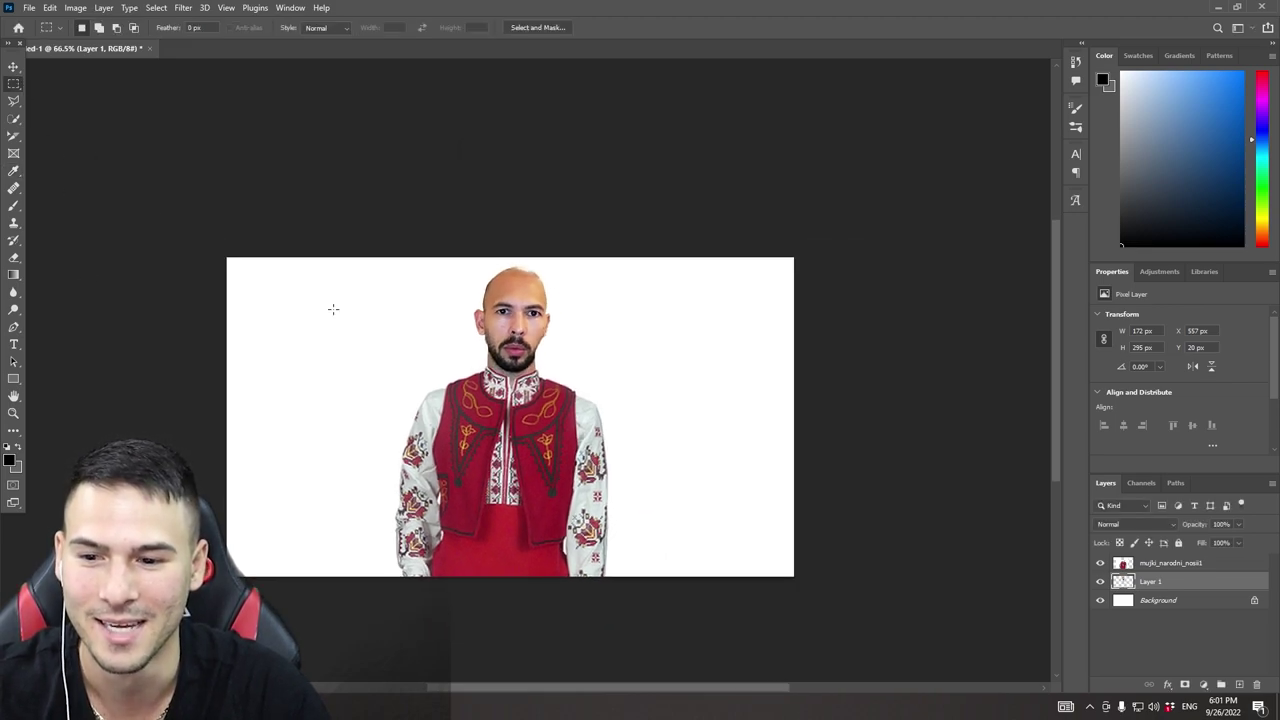
{"action": "left_click_drag", "start_coordinate": [457, 258], "coordinate": [566, 342]}
{"action": "left_click", "coordinate": [614, 387]}
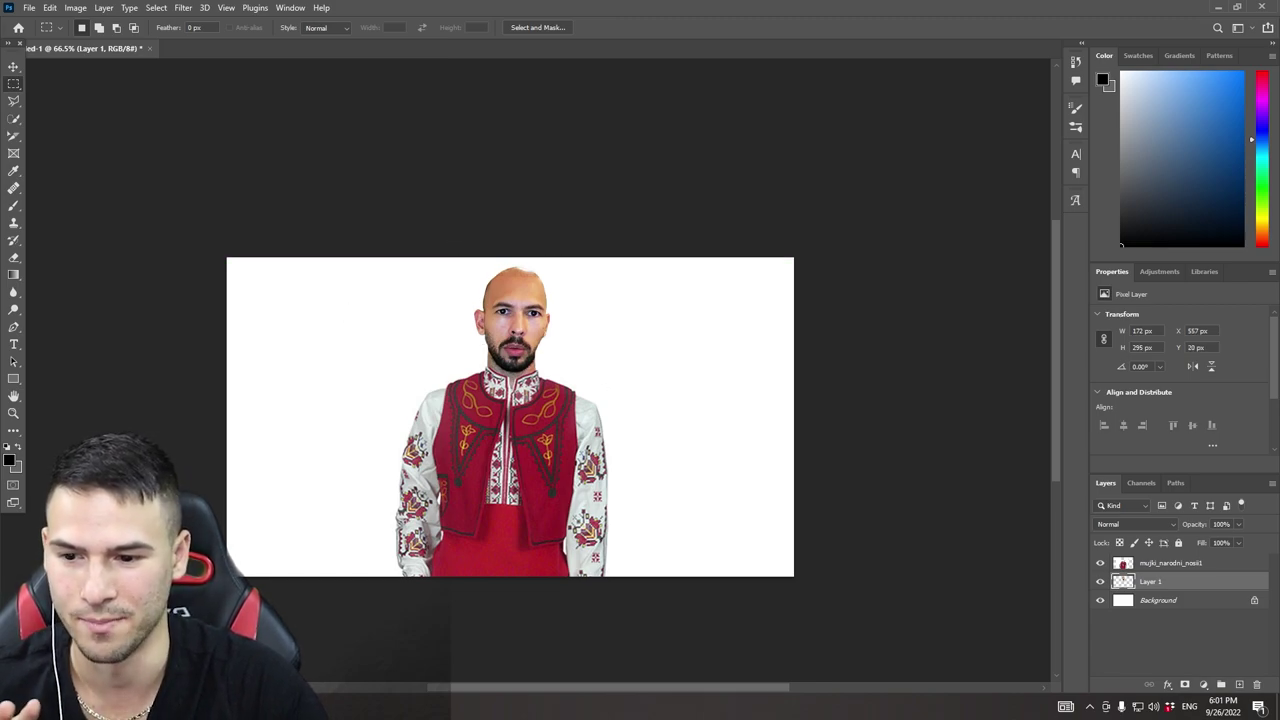
Switch to Chrome, close the image converter page and search Google Images for "механа".
{"action": "key", "text": "alt+Tab"}
{"action": "scroll", "coordinate": [346, 233], "scroll_direction": "up", "scroll_amount": 1}
{"action": "left_click", "coordinate": [178, 11]}
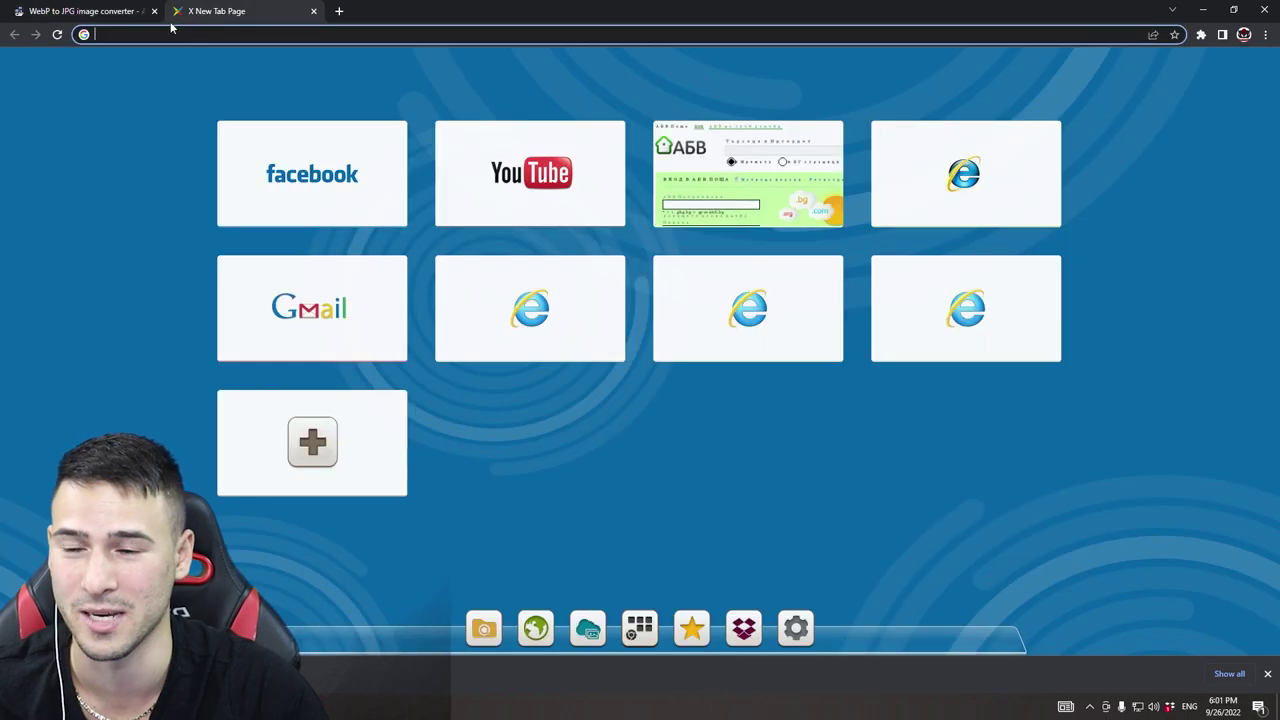
{"action": "left_click", "coordinate": [155, 11]}
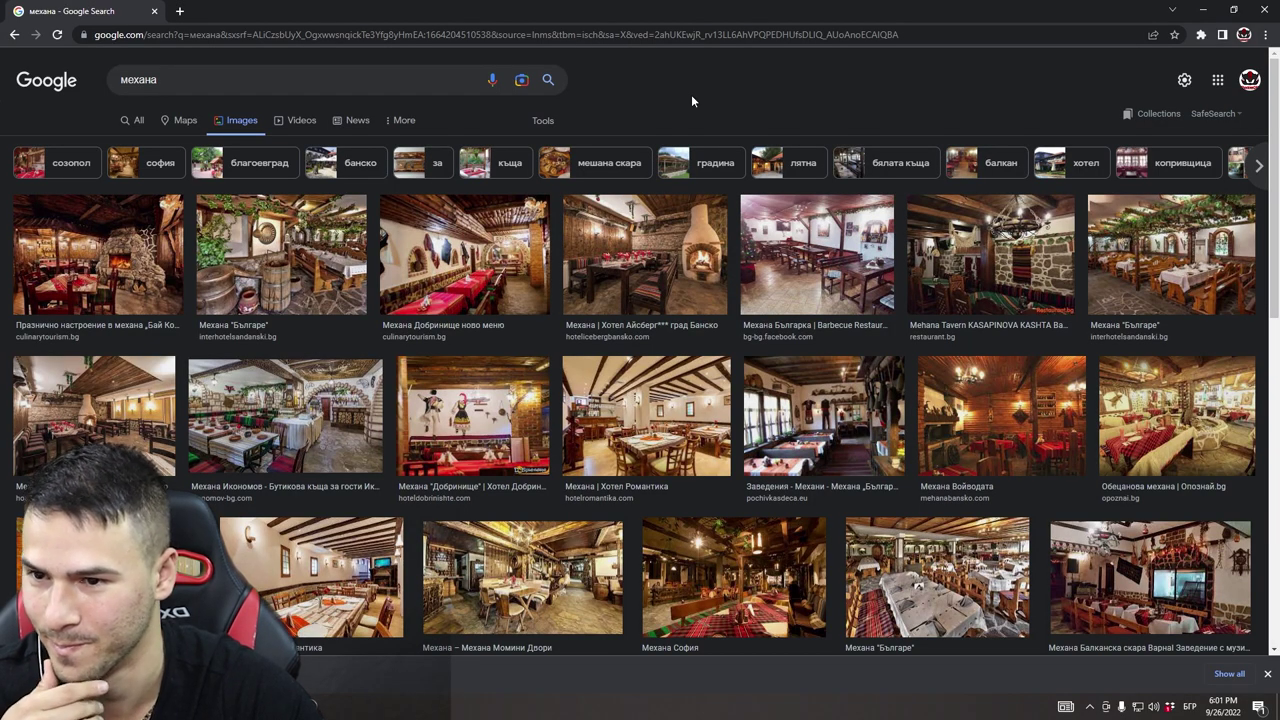
Open the tavern picture with the stone fireplace and place it in Photoshop beneath the costume layer, about 1293 by 862 px, filling the canvas.
{"action": "left_click", "coordinate": [73, 265]}
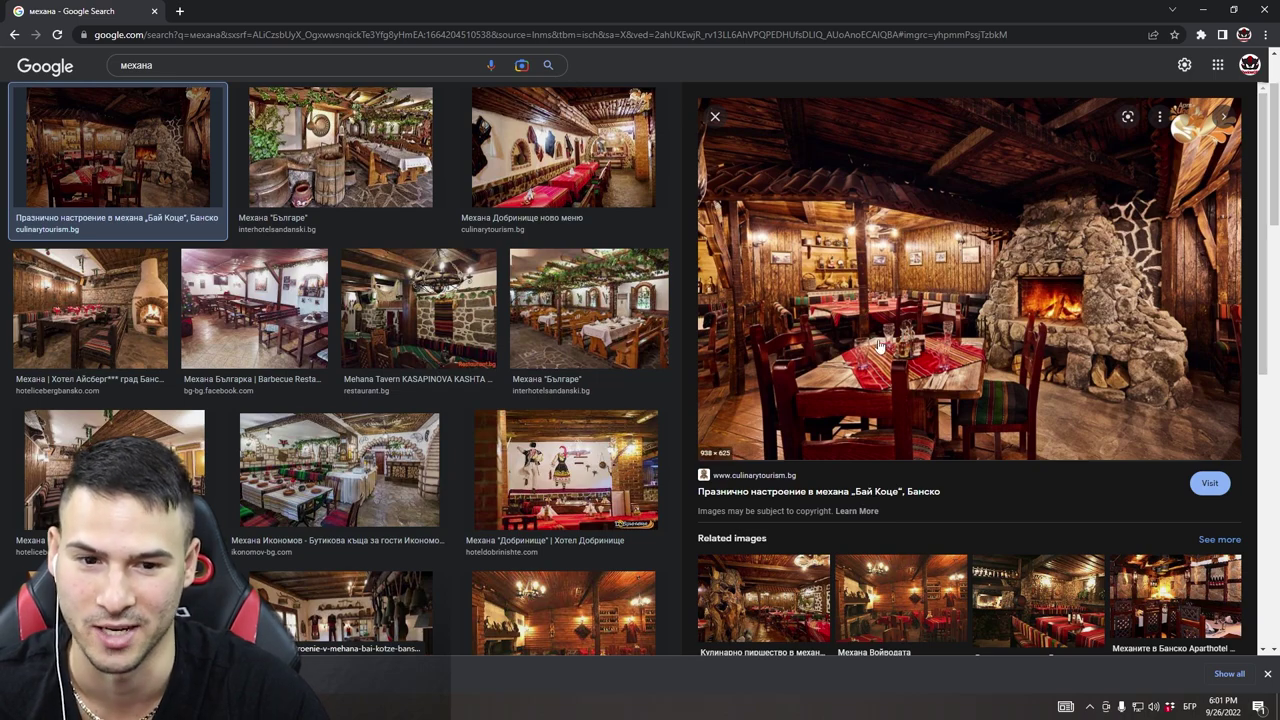
{"action": "left_click", "coordinate": [521, 65]}
{"action": "left_click_drag", "start_coordinate": [0, 515], "coordinate": [430, 500]}
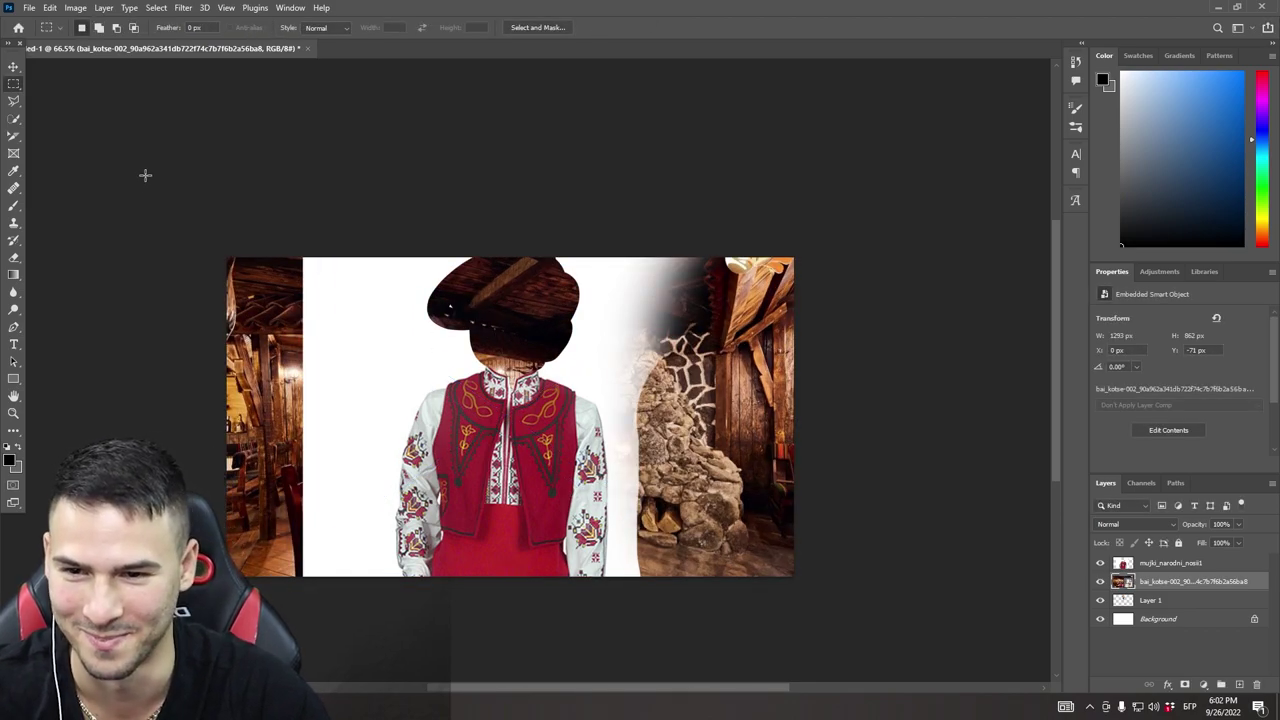
Try to erase the white backdrop around the costume with the Magic Eraser while the tavern layer is active.
{"action": "left_click", "coordinate": [14, 257]}
{"action": "right_click", "coordinate": [14, 257]}
{"action": "left_click", "coordinate": [80, 284]}
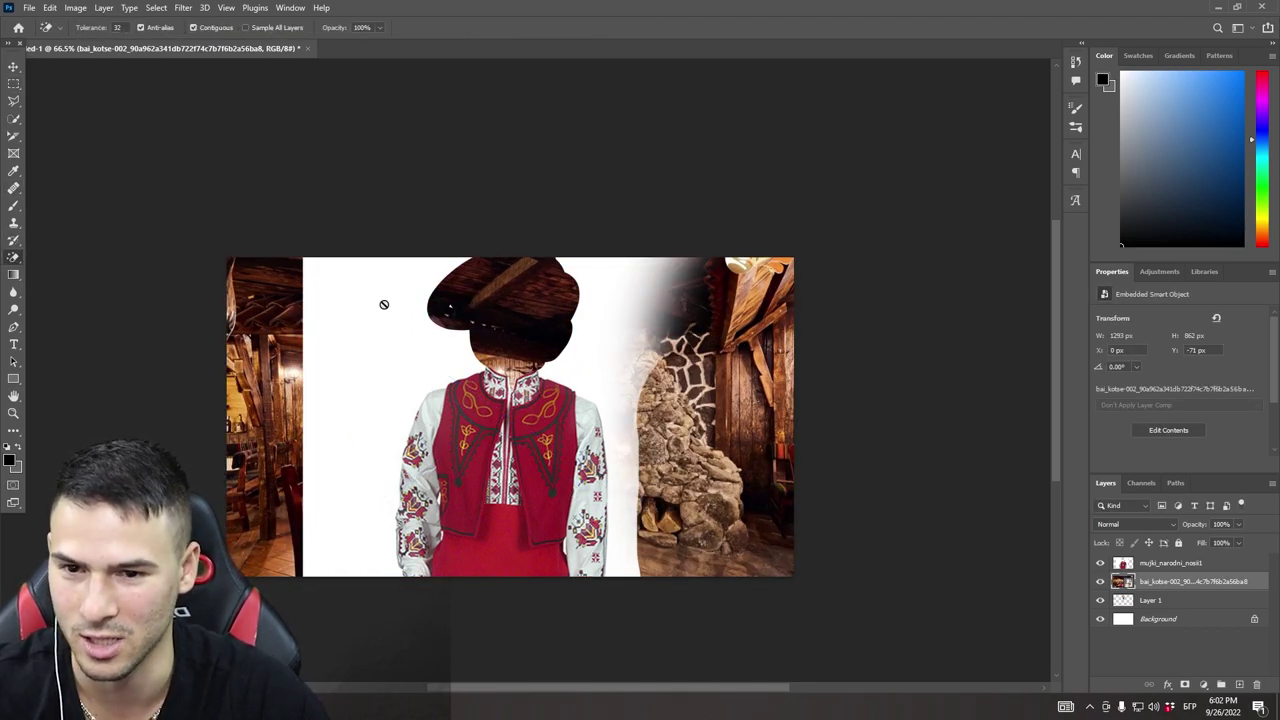
{"action": "left_click", "coordinate": [383, 304]}
{"action": "left_click", "coordinate": [627, 269]}
{"action": "left_click", "coordinate": [352, 291]}
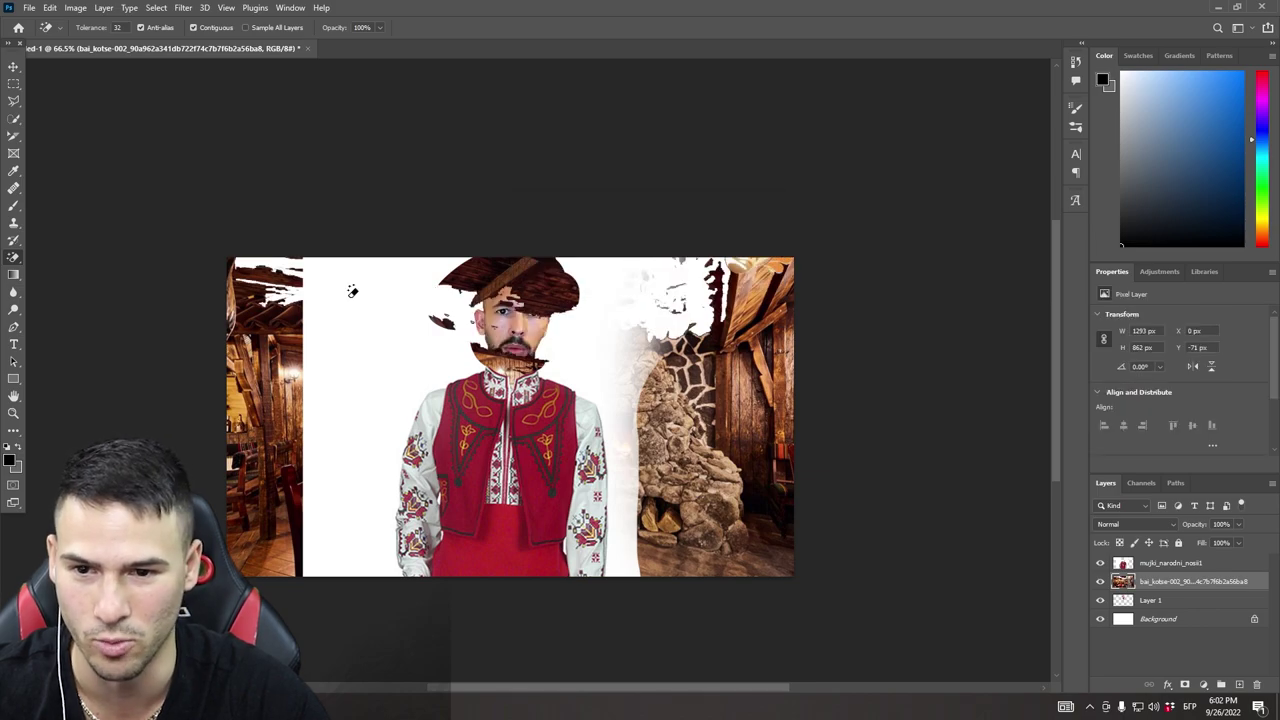
Select the costume layer and remove its white background on both sides of the figure with the Magic Eraser.
{"action": "left_click", "coordinate": [1215, 564]}
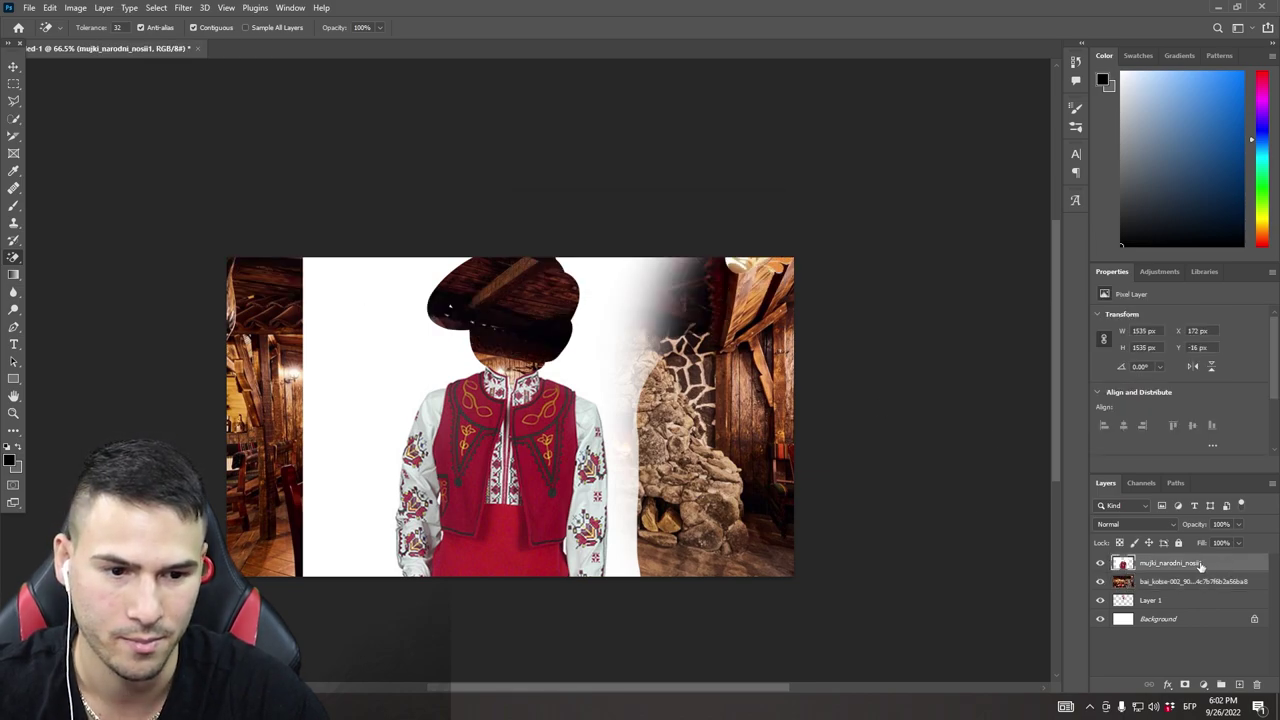
{"action": "left_click", "coordinate": [375, 356]}
{"action": "left_click", "coordinate": [612, 305]}
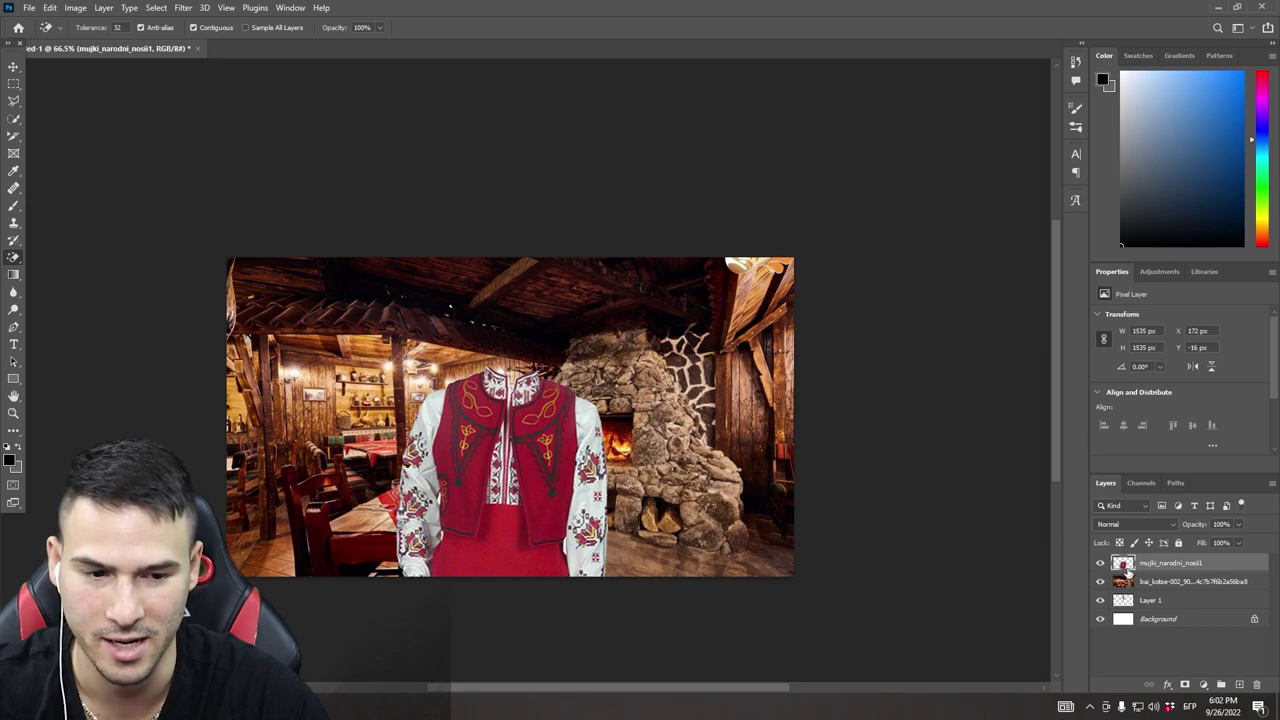
Bring the head layer above the costume and erase the stray fringe along the head's edge with the Magic Eraser.
{"action": "left_click_drag", "start_coordinate": [1163, 602], "coordinate": [1170, 563]}
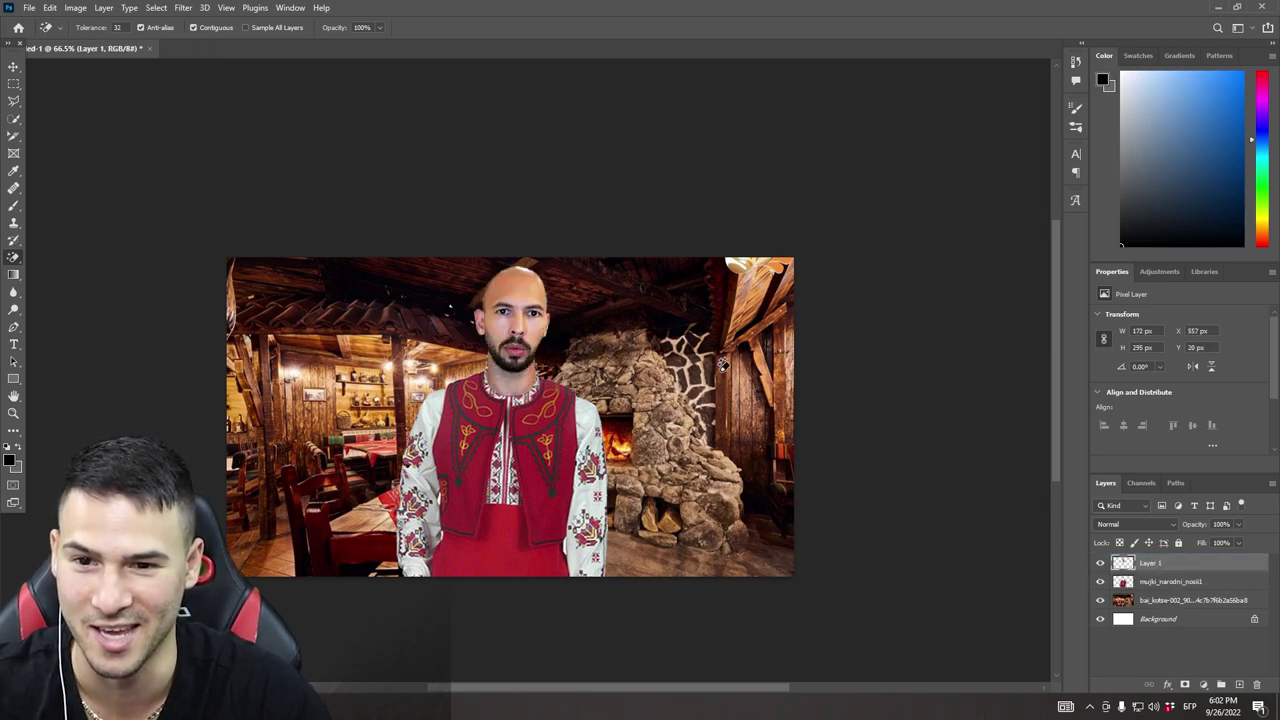
{"action": "left_click", "coordinate": [13, 84]}
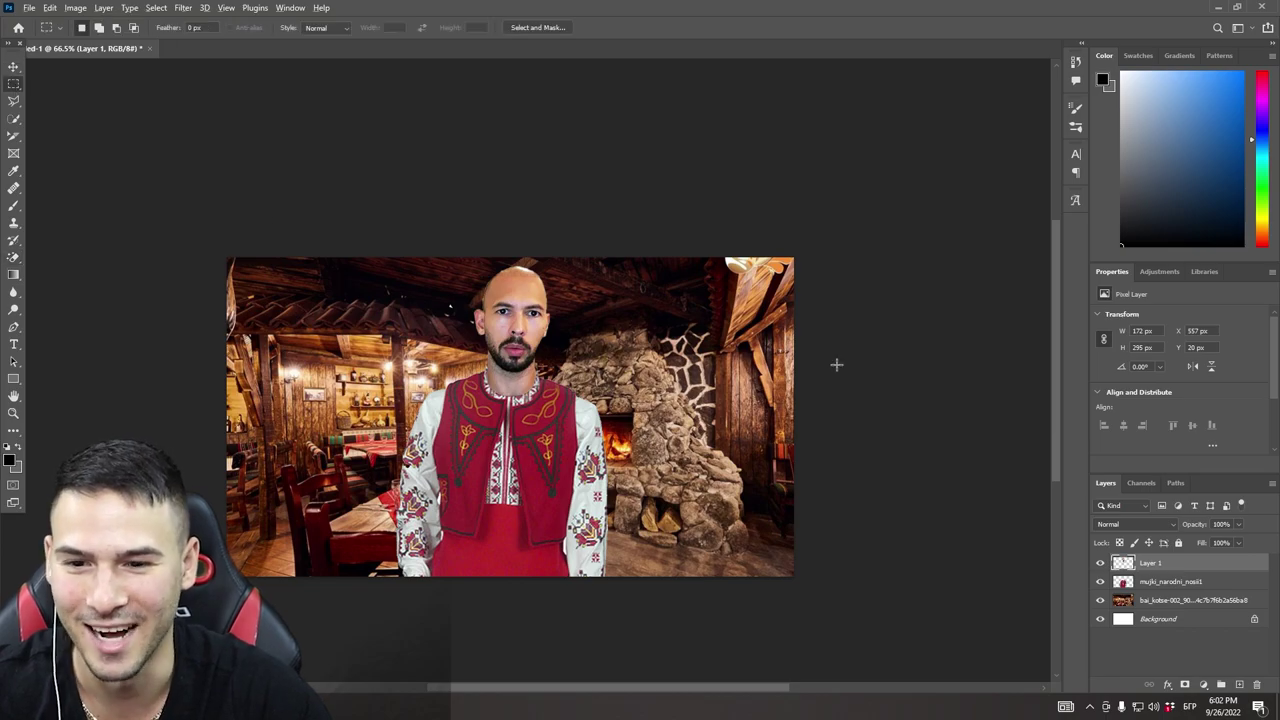
{"action": "scroll", "coordinate": [835, 365], "scroll_direction": "up", "scroll_amount": 1}
{"action": "scroll", "coordinate": [486, 280], "scroll_direction": "up", "scroll_amount": 5}
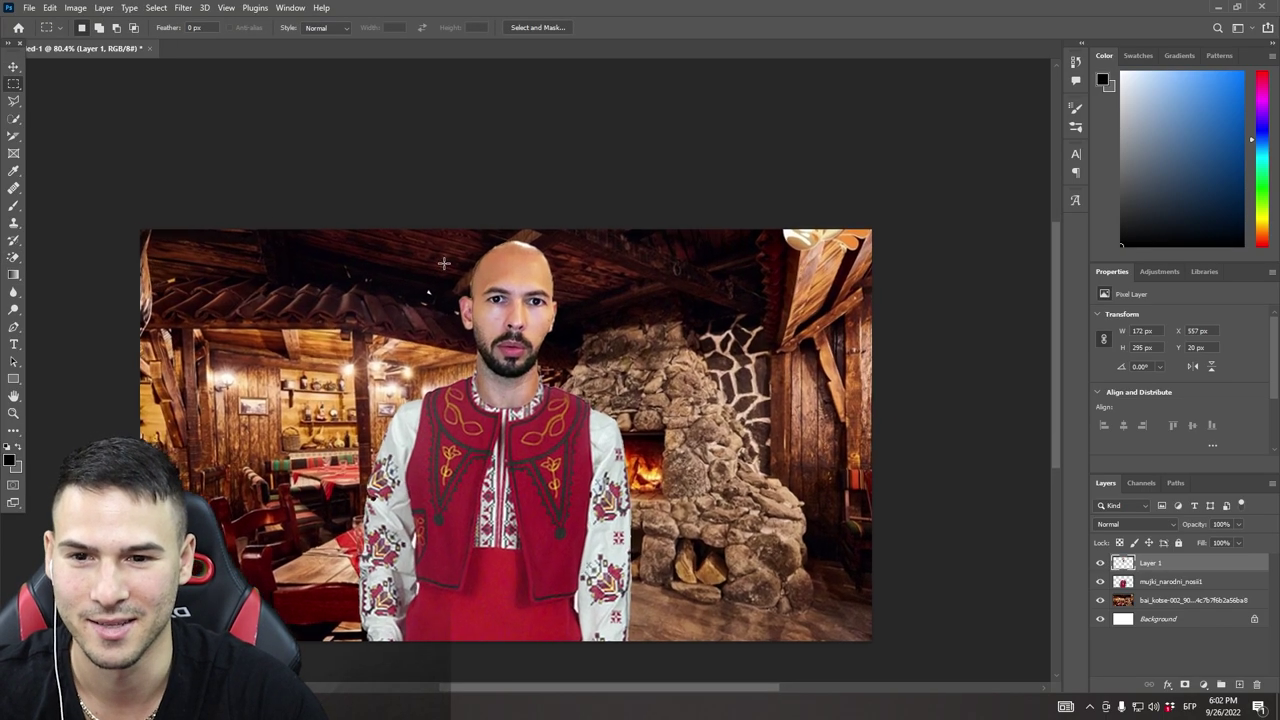
{"action": "scroll", "coordinate": [486, 280], "scroll_direction": "up", "scroll_amount": 4}
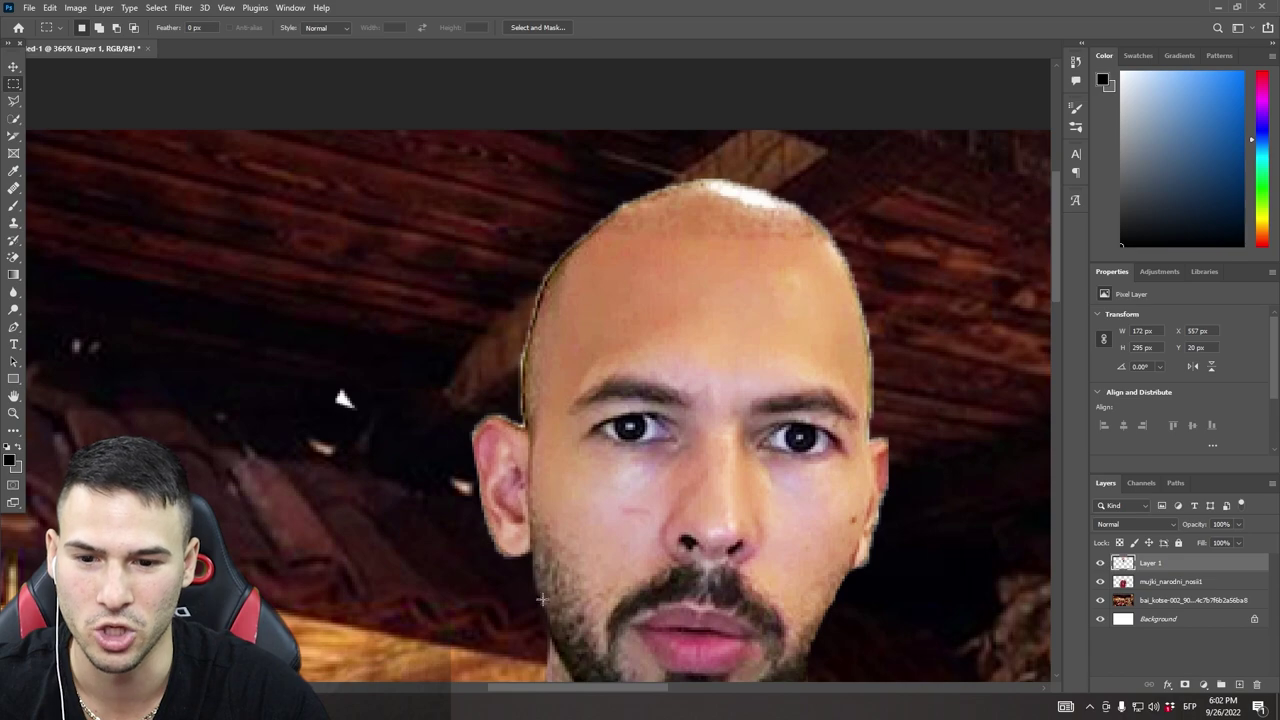
{"action": "scroll", "coordinate": [486, 280], "scroll_direction": "up", "scroll_amount": 3}
{"action": "left_click", "coordinate": [10, 256]}
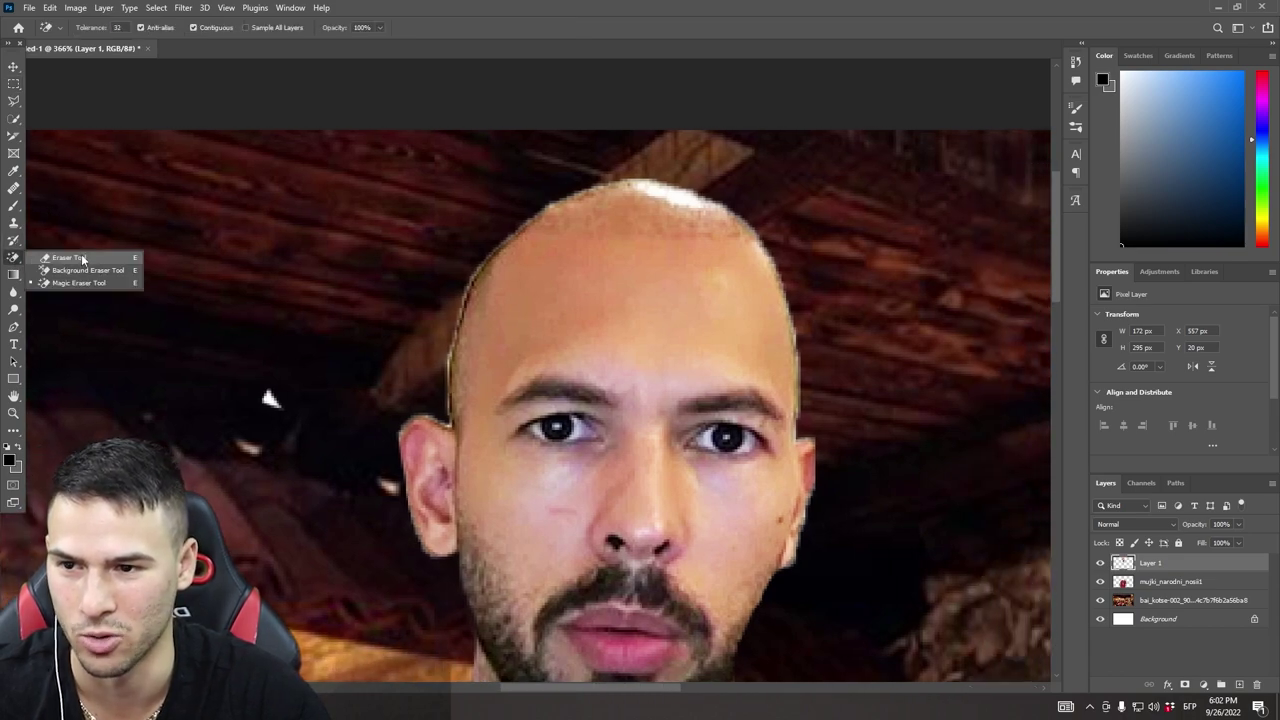
{"action": "left_click", "coordinate": [86, 286]}
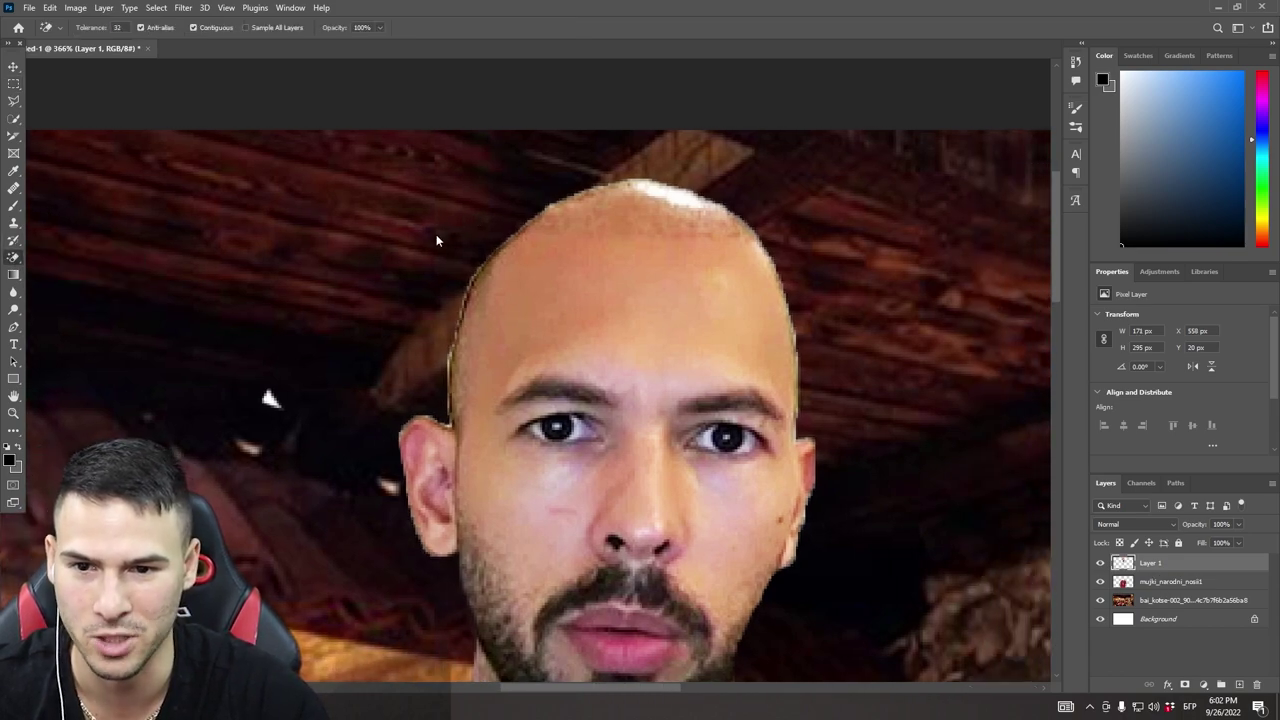
{"action": "key", "text": "m"}
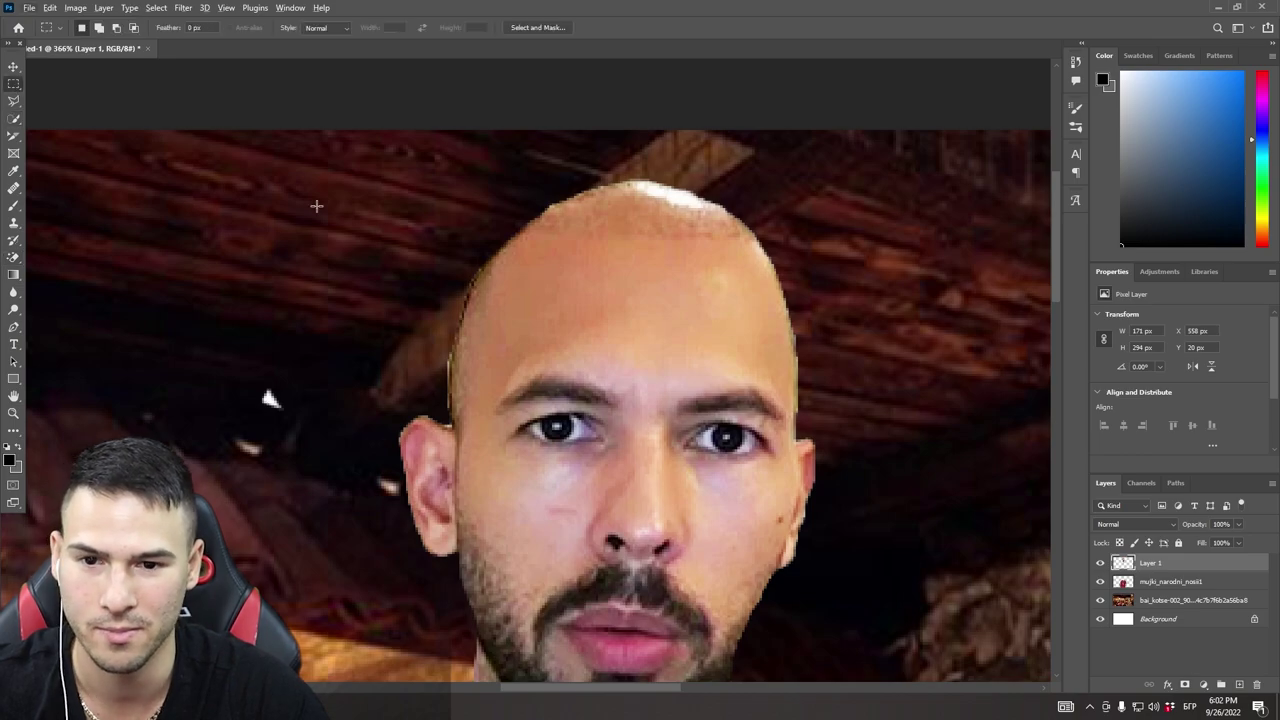
Move the head layer back beneath the costume layer so the collar covers the neck.
{"action": "scroll", "coordinate": [316, 206], "scroll_direction": "down", "scroll_amount": 3}
{"action": "scroll", "coordinate": [442, 253], "scroll_direction": "down", "scroll_amount": 5}
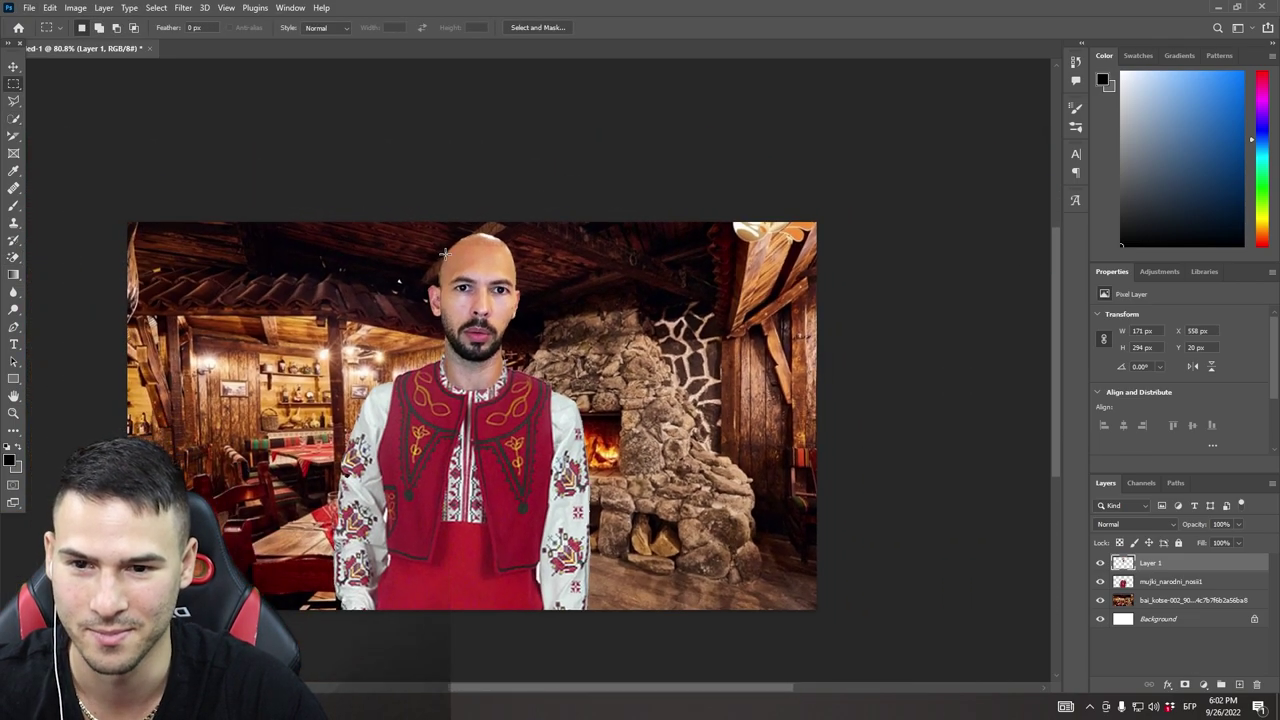
{"action": "left_click_drag", "start_coordinate": [1167, 571], "coordinate": [1170, 590]}
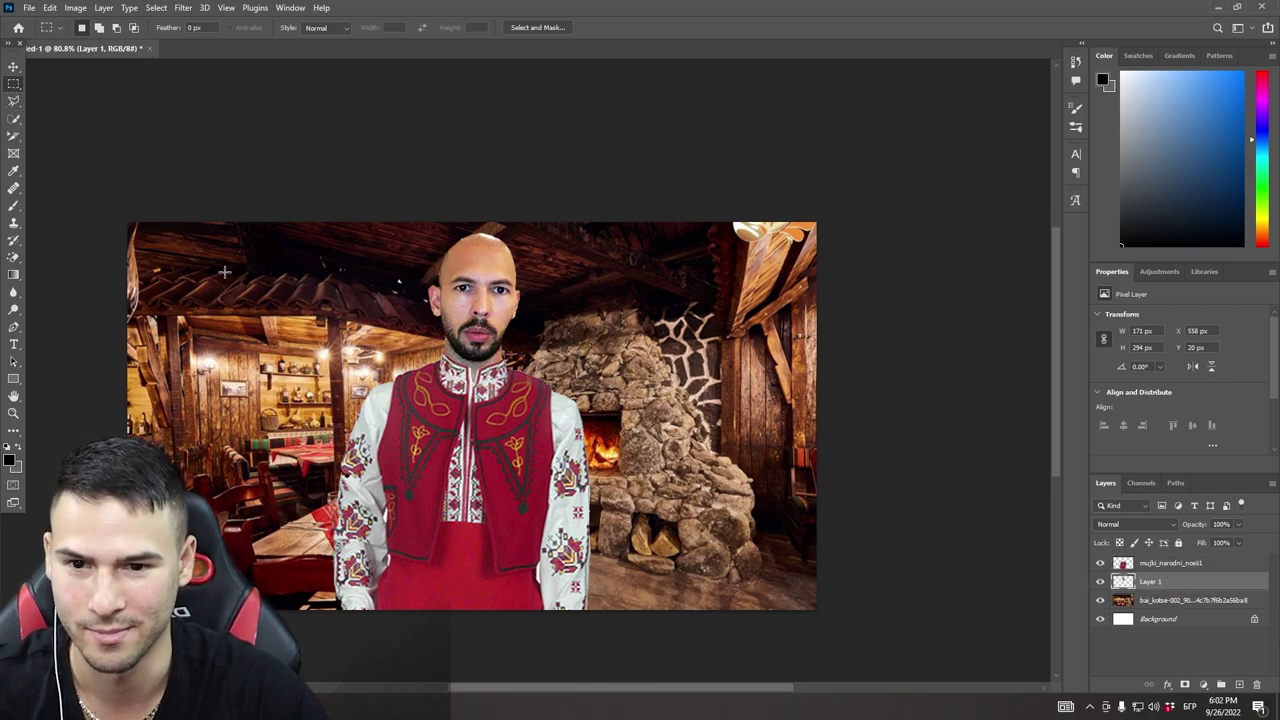
{"action": "left_click_drag", "start_coordinate": [520, 688], "coordinate": [502, 694]}
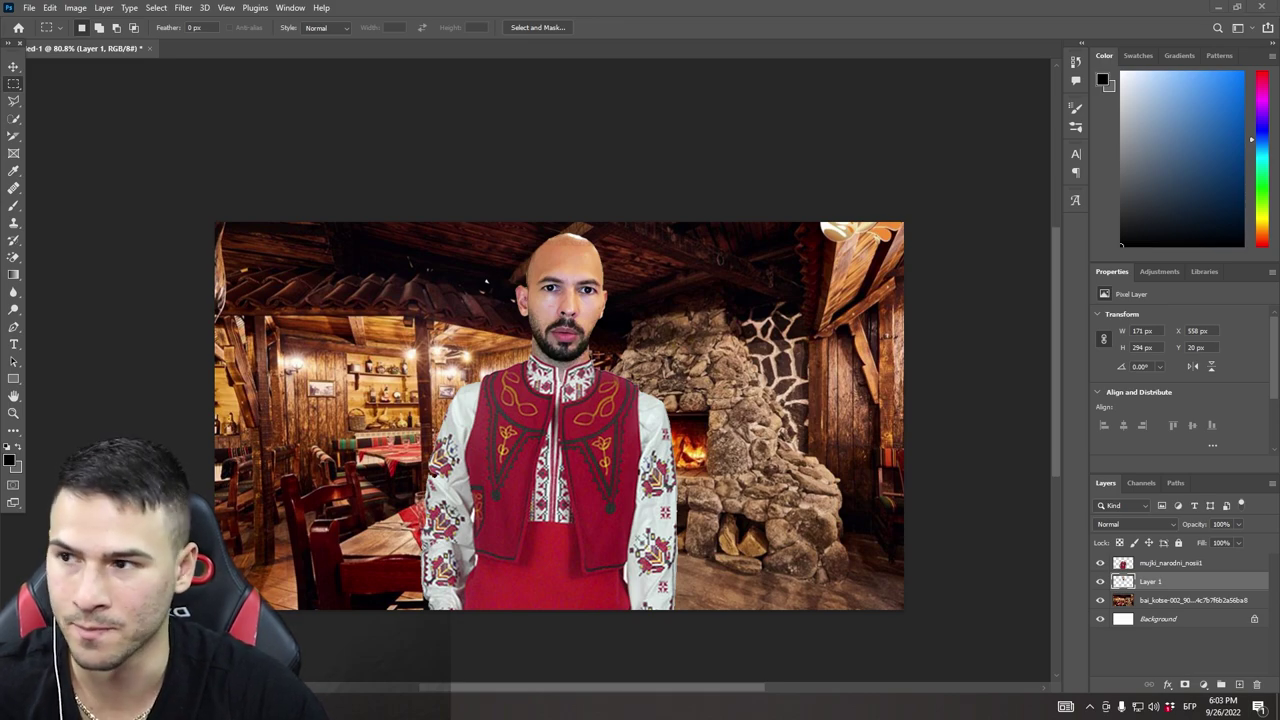
Switch to Chrome and search Google Images for "bulgarian flag".
{"action": "left_click_drag", "start_coordinate": [0, 262], "coordinate": [1180, 1]}
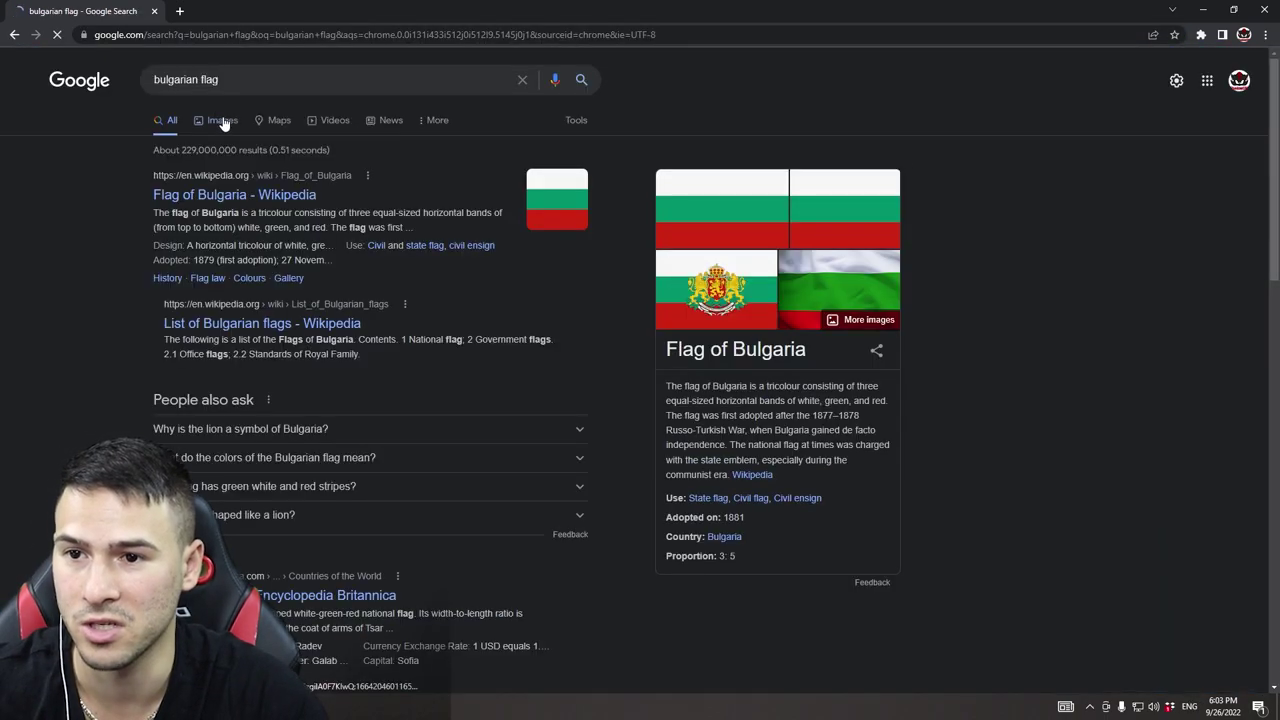
{"action": "left_click", "coordinate": [222, 122]}
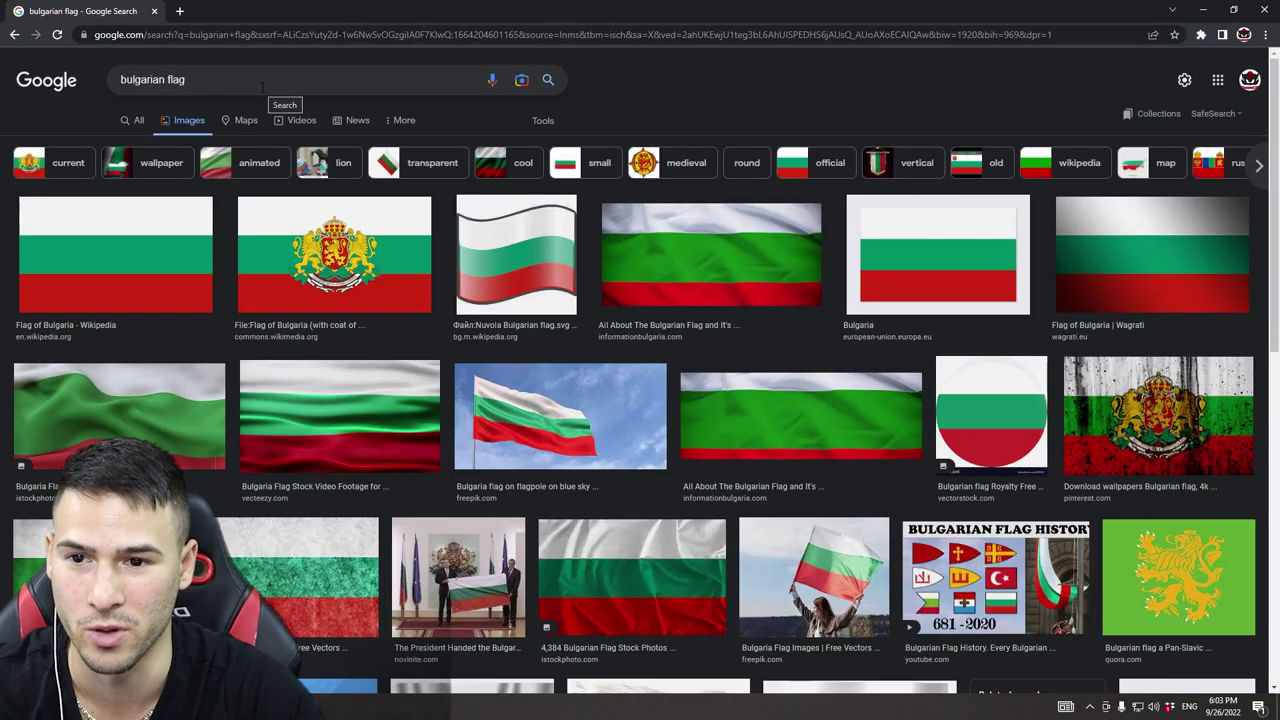
{"action": "scroll", "coordinate": [659, 178], "scroll_direction": "down", "scroll_amount": 5}
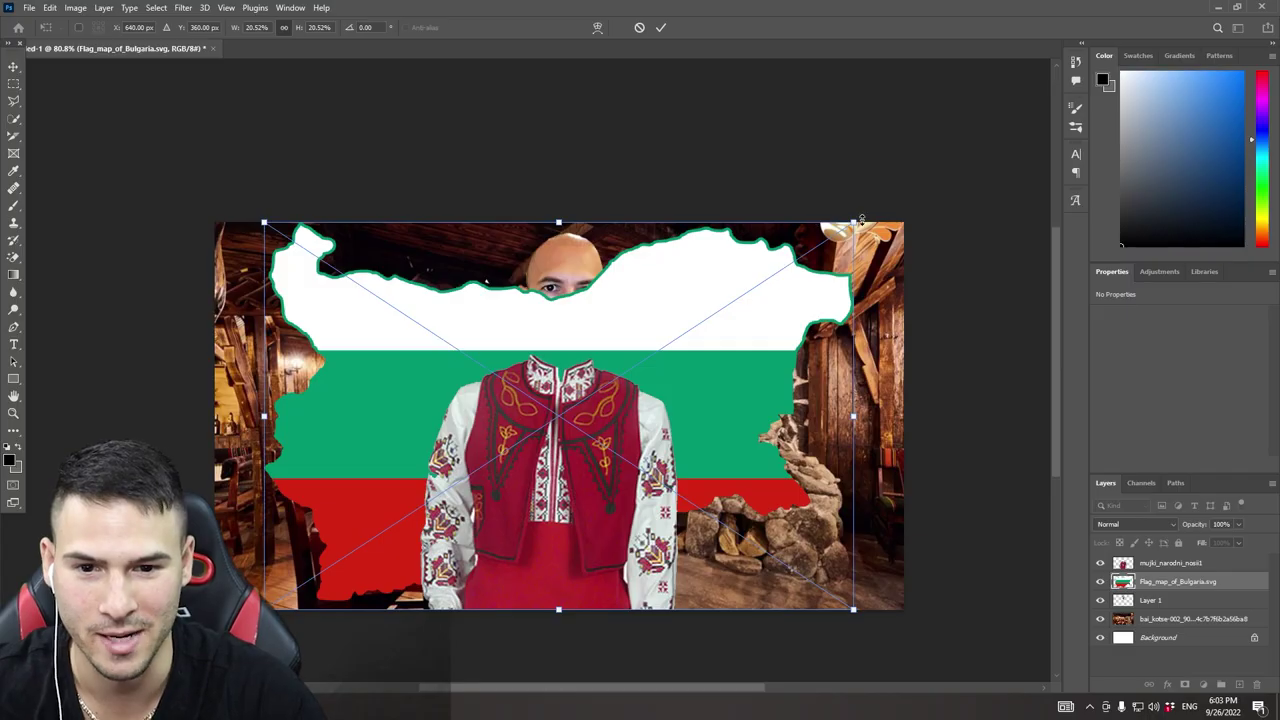
Scale the placed flag map of Bulgaria to about 260 by 172 px and position it in the picture's upper-left corner.
{"action": "left_click_drag", "start_coordinate": [857, 220], "coordinate": [434, 480]}
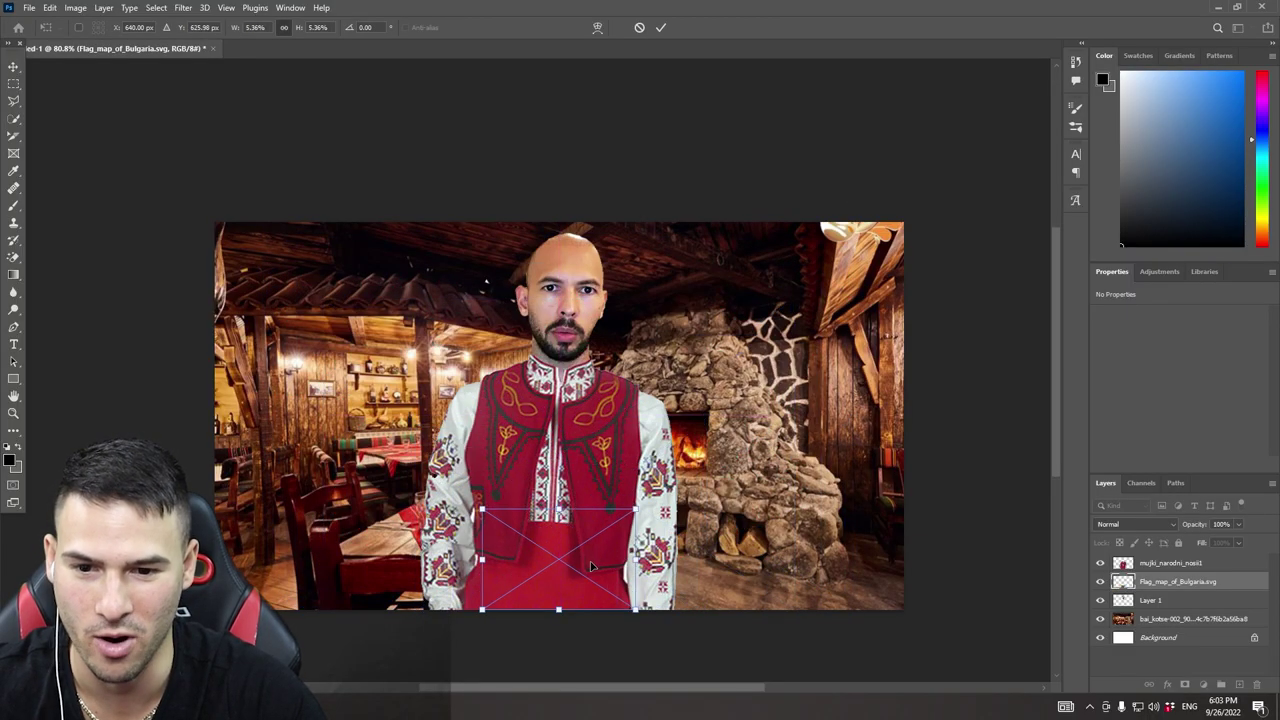
{"action": "left_click_drag", "start_coordinate": [586, 566], "coordinate": [334, 289]}
{"action": "key", "text": "Return"}
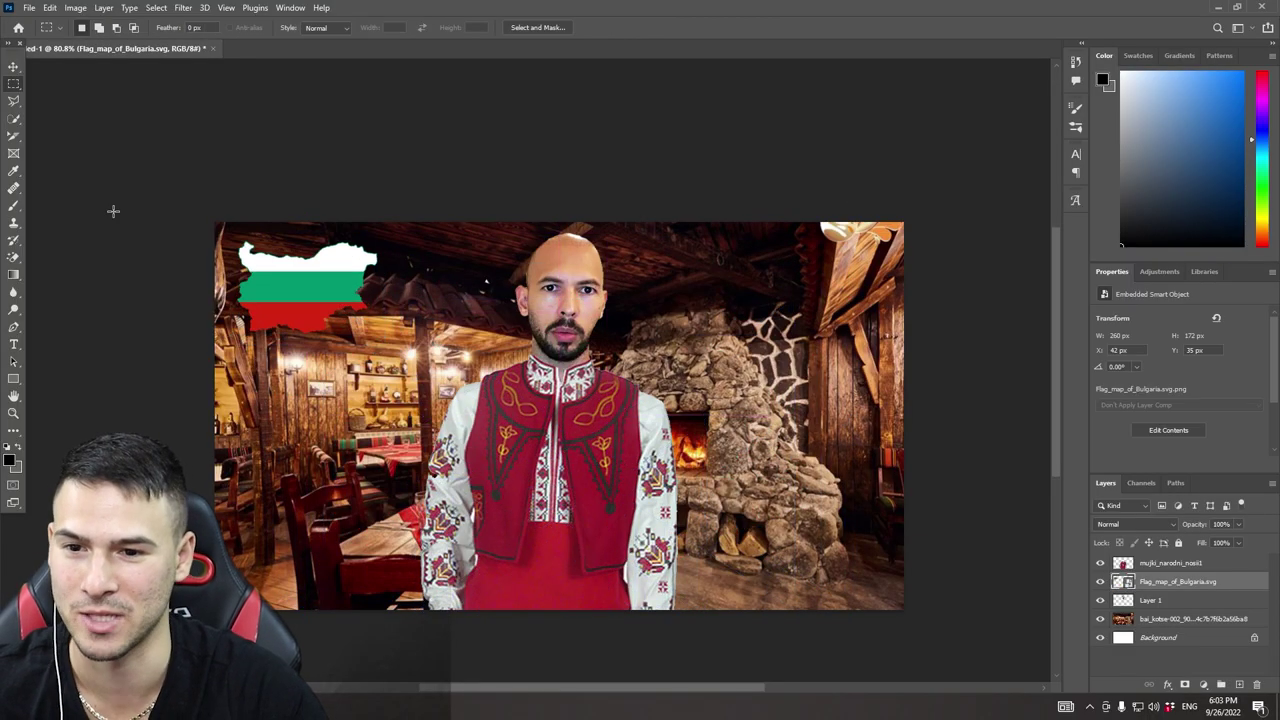
Add the white 14 pt Impact text Механа “Бай Коце” near the picture's lower-left corner.
{"action": "left_click", "coordinate": [14, 344]}
{"action": "left_click", "coordinate": [246, 586]}
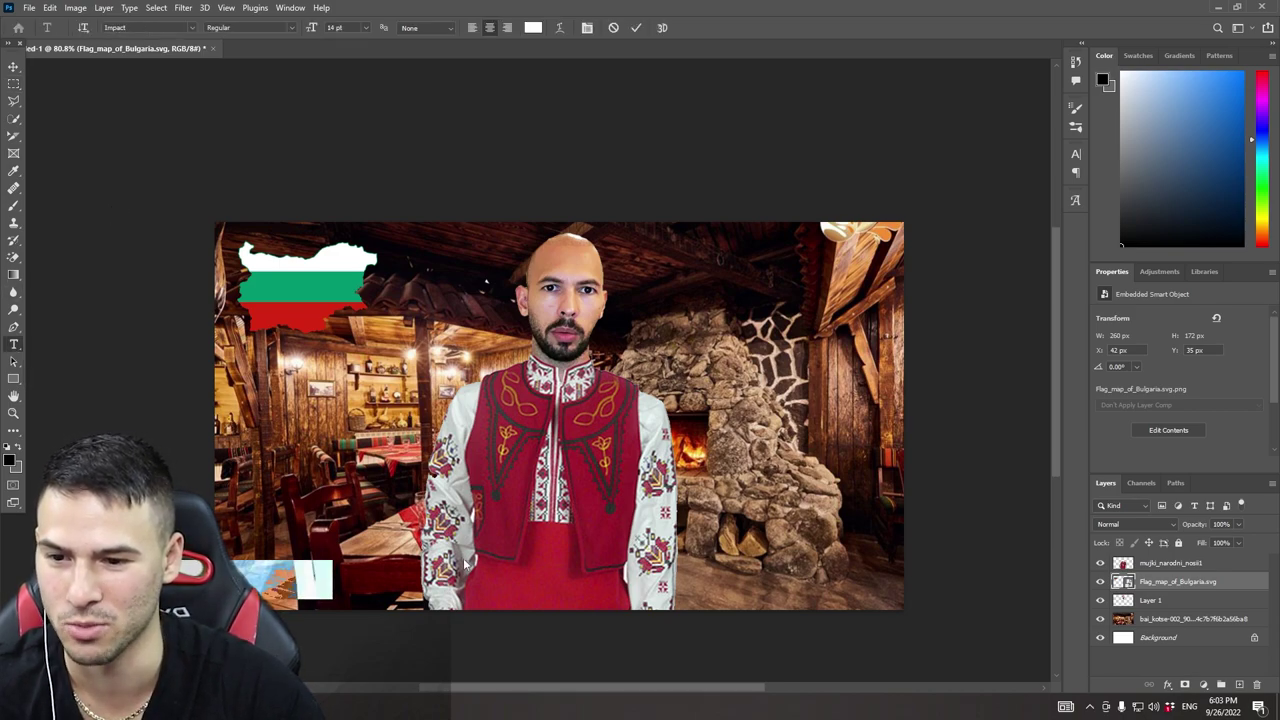
{"action": "key", "text": "alt+shift"}
{"action": "type", "text": "Механа"}
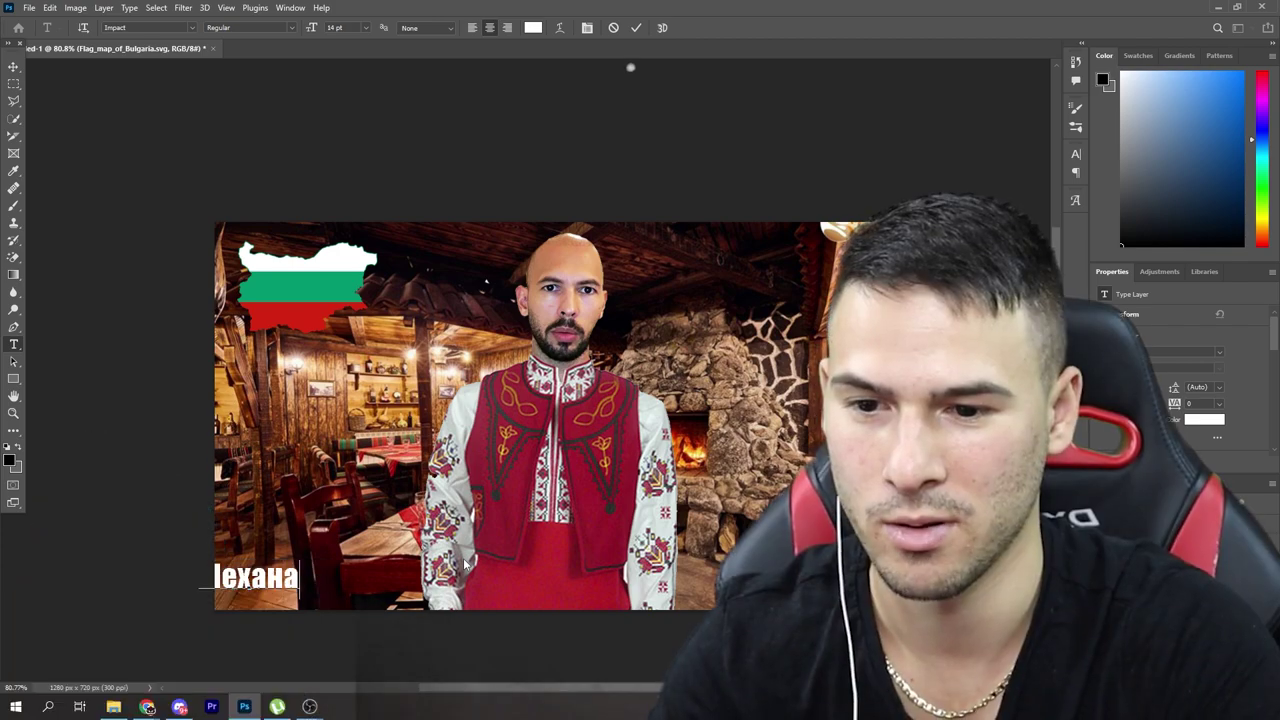
{"action": "type", "text": " \"Бай Коце"}
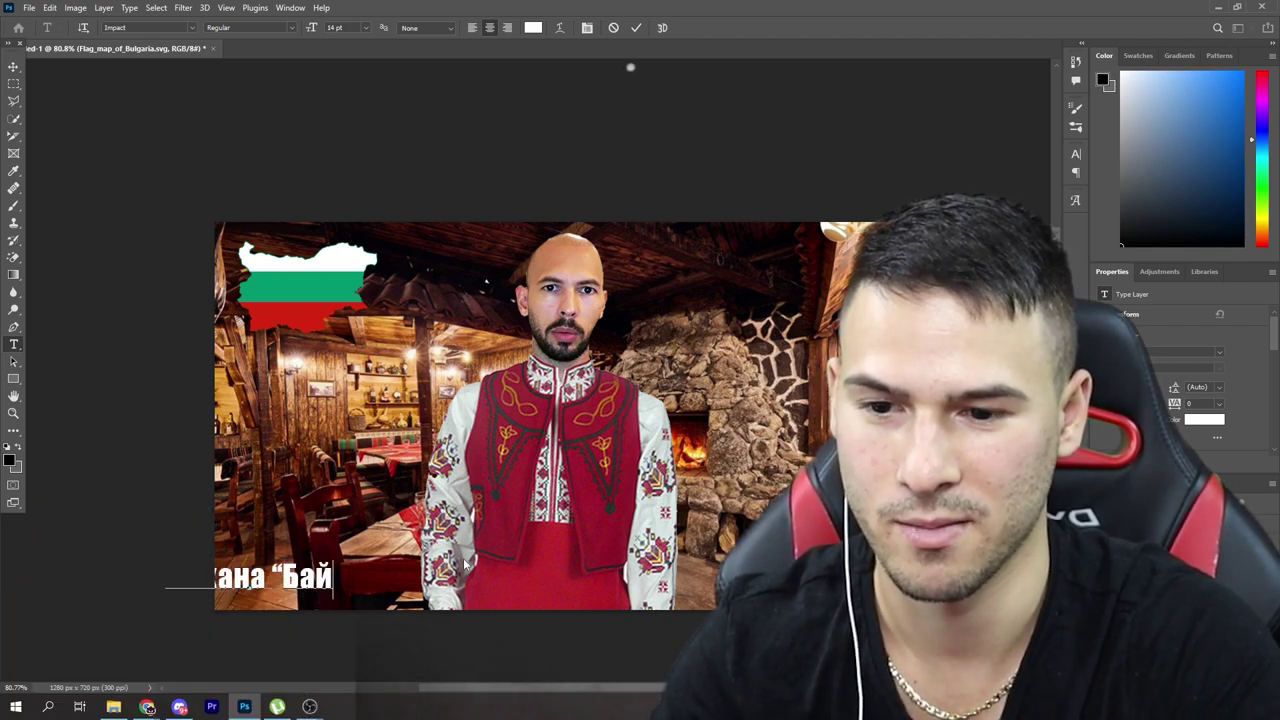
{"action": "type", "text": "\""}
Shift the tavern title to the right along the picture's bottom edge and move its layer to the top of the stack.
{"action": "left_click", "coordinate": [13, 66]}
{"action": "left_click_drag", "start_coordinate": [318, 590], "coordinate": [426, 597]}
{"action": "left_click_drag", "start_coordinate": [1212, 590], "coordinate": [1223, 562]}
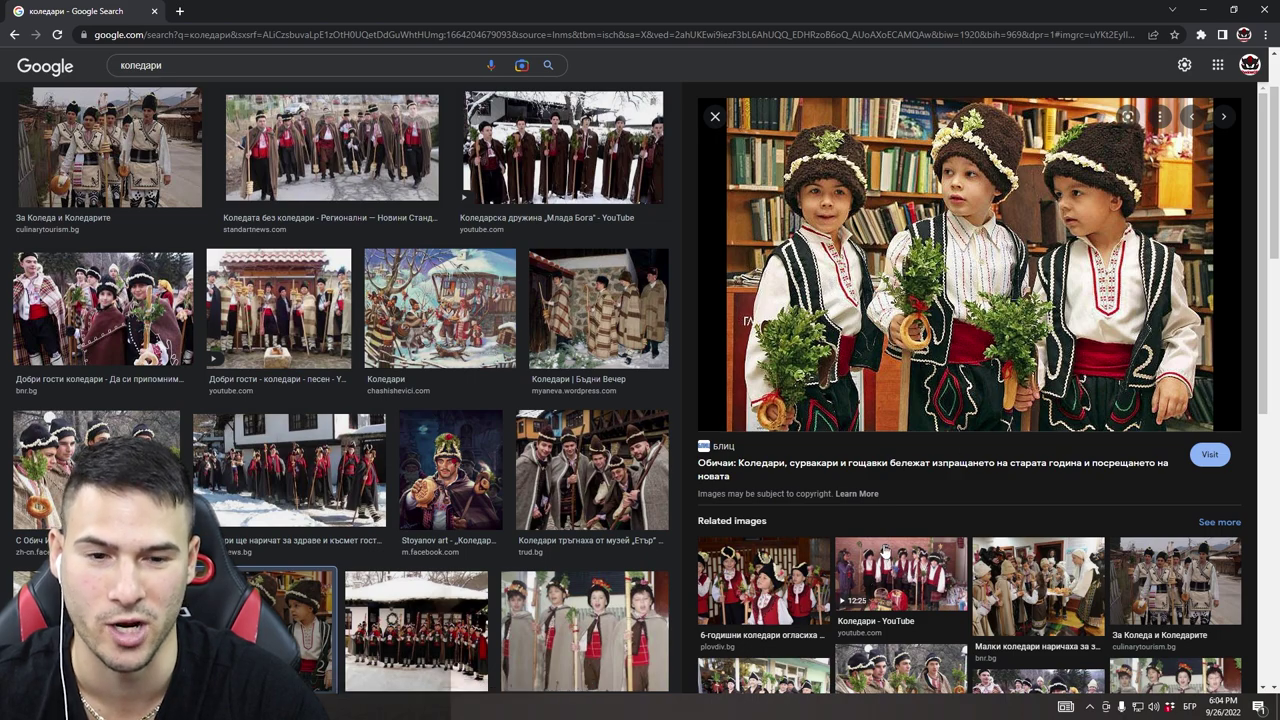
Bring the picture of three young carollers from Chrome into the composite, scale the cut-out to 18.33% and place it at the lower right.
{"action": "left_click_drag", "start_coordinate": [897, 420], "coordinate": [897, 537]}
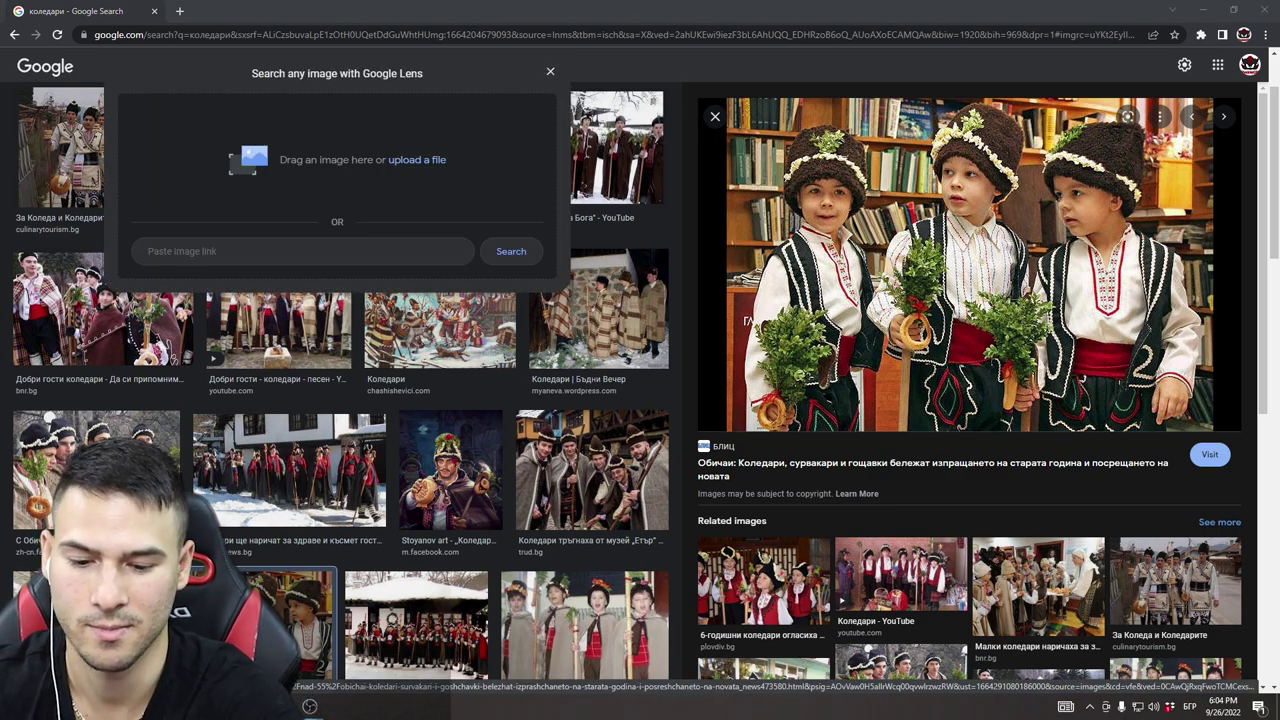
{"action": "left_click_drag", "start_coordinate": [306, 704], "coordinate": [310, 706]}
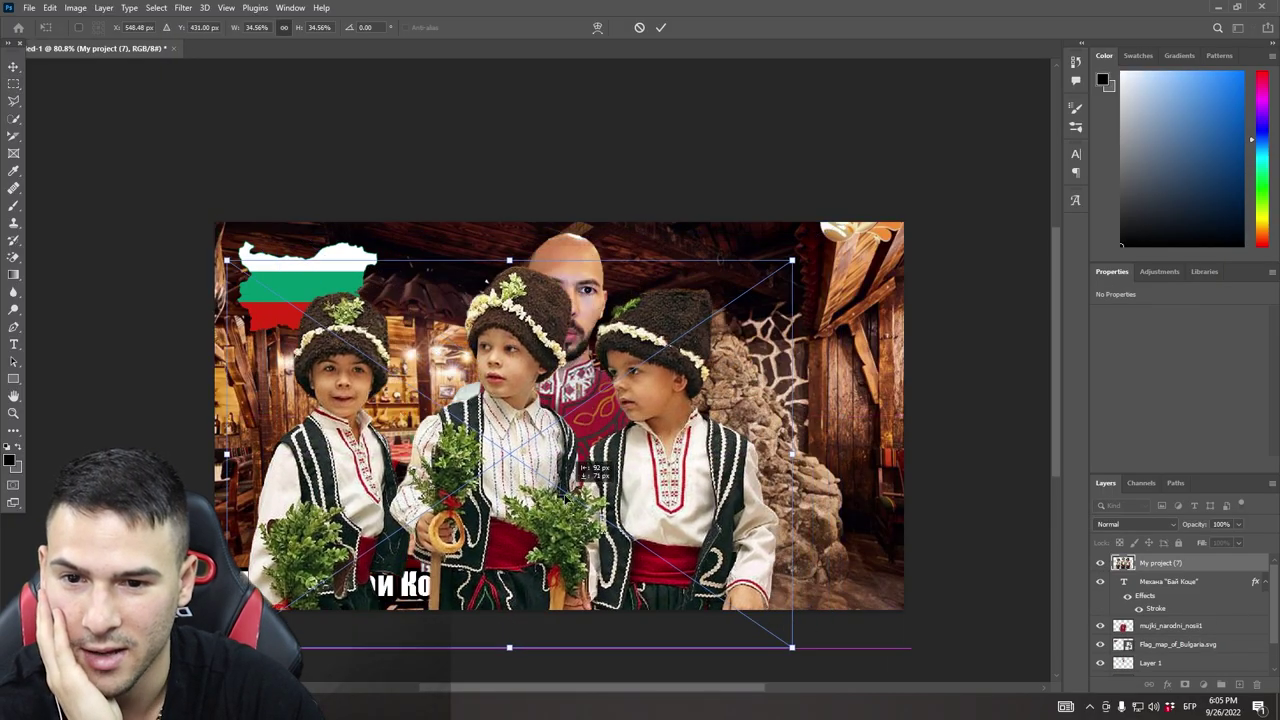
{"action": "left_click_drag", "start_coordinate": [570, 458], "coordinate": [460, 467]}
{"action": "left_click_drag", "start_coordinate": [683, 268], "coordinate": [418, 449]}
{"action": "left_click_drag", "start_coordinate": [306, 507], "coordinate": [798, 510]}
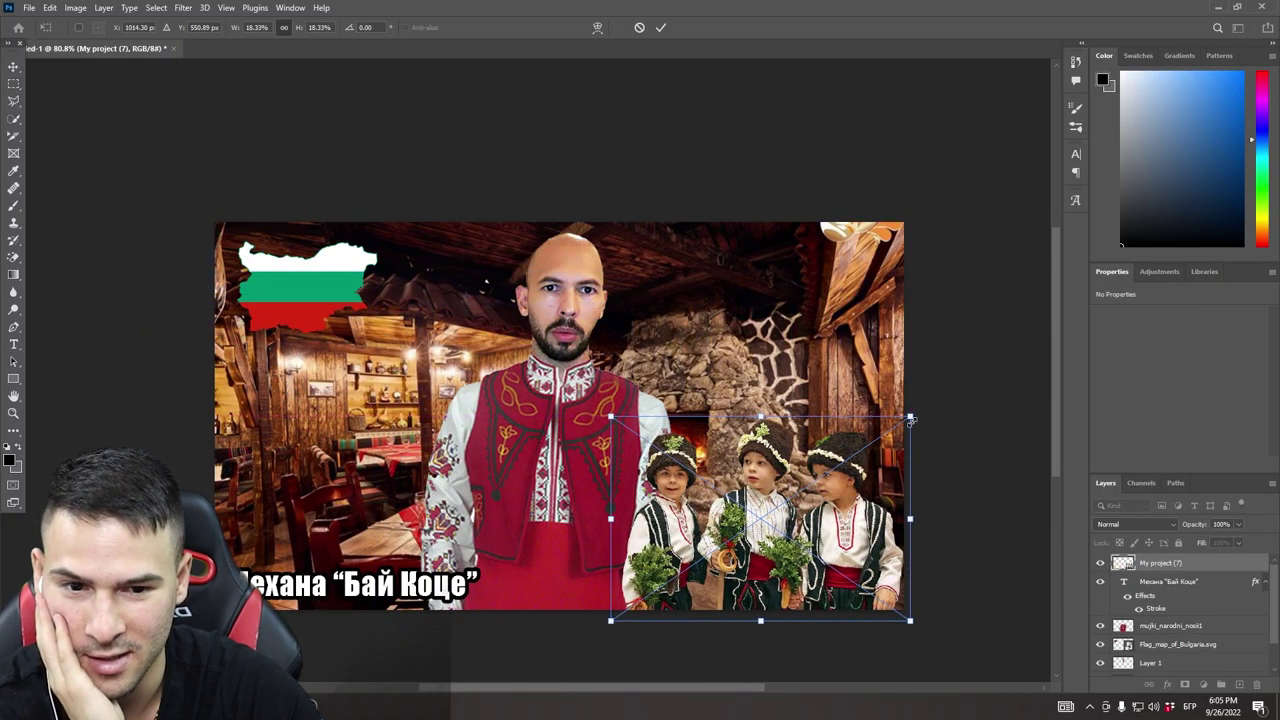
Resize the carollers to about 573 by 411 px and lower them so the picture's bottom edge crops them.
{"action": "left_click_drag", "start_coordinate": [911, 415], "coordinate": [856, 466]}
{"action": "left_click_drag", "start_coordinate": [804, 498], "coordinate": [837, 508]}
{"action": "left_click_drag", "start_coordinate": [882, 466], "coordinate": [900, 453]}
{"action": "left_click_drag", "start_coordinate": [848, 501], "coordinate": [835, 525]}
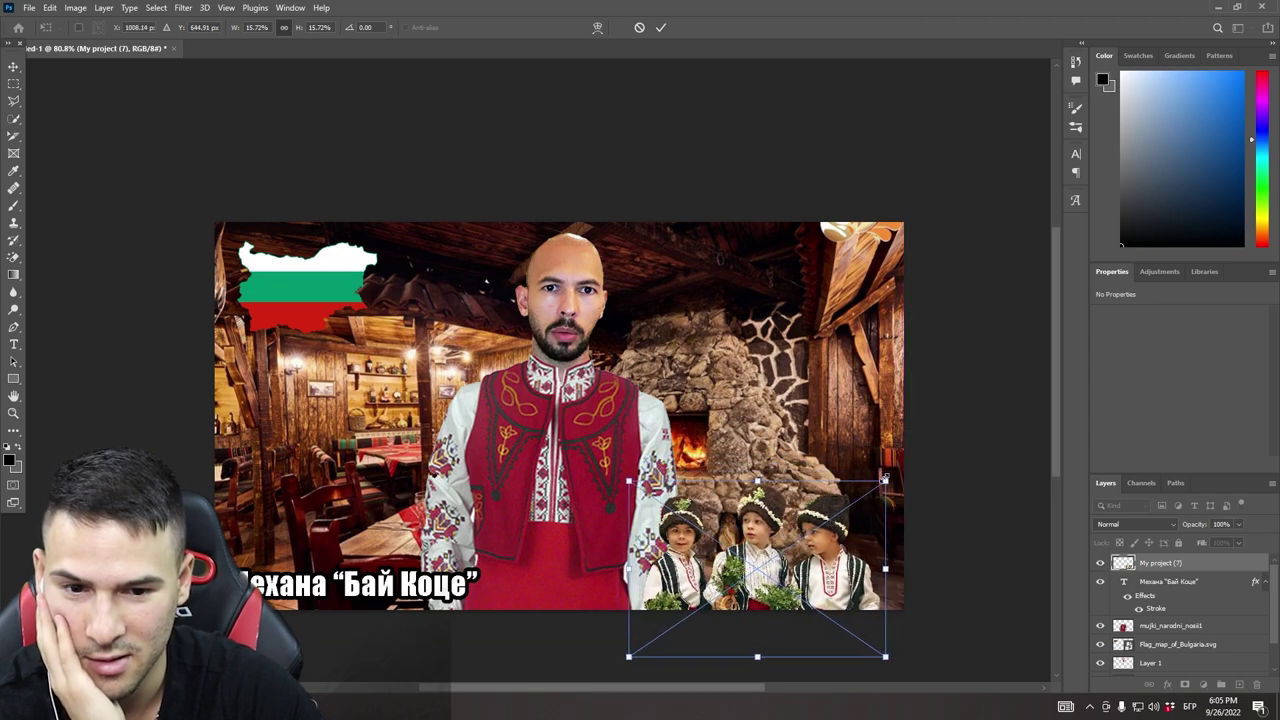
{"action": "left_click_drag", "start_coordinate": [886, 480], "coordinate": [954, 431]}
{"action": "double_click", "coordinate": [825, 509]}
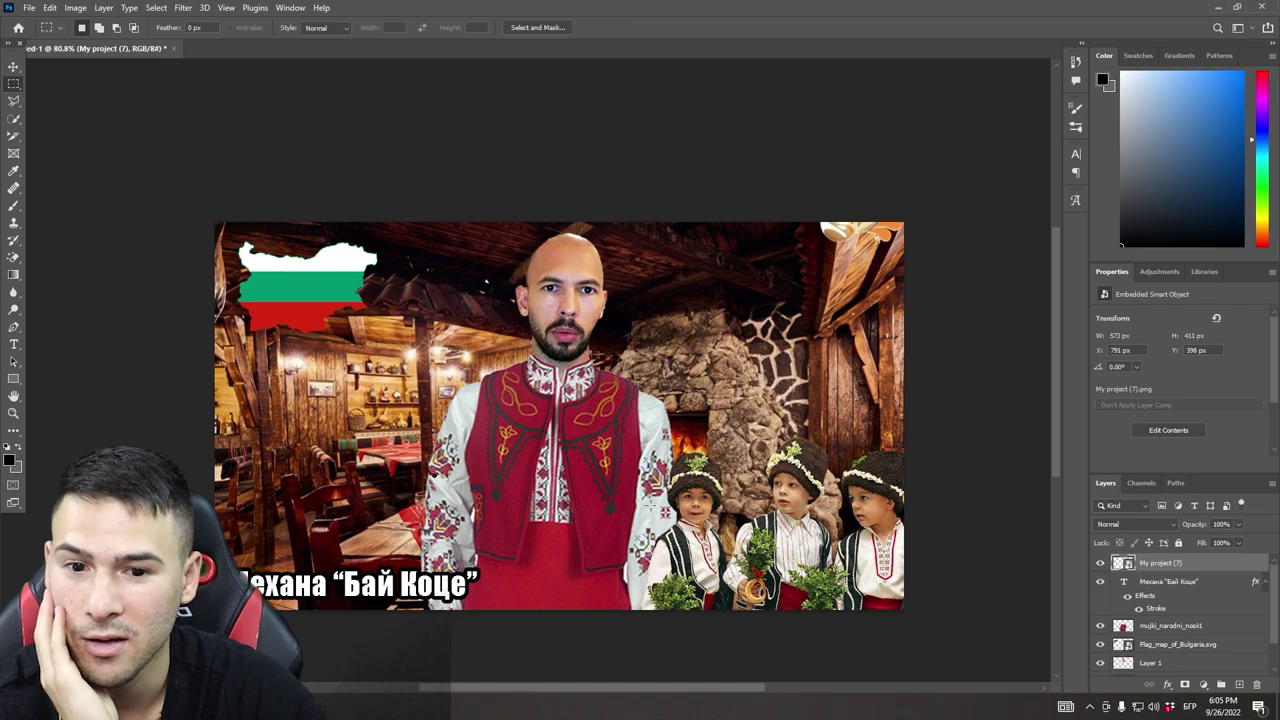
Enlarge the carollers to about 794 by 569 px and position them beside the man, overlapping his sleeve.
{"action": "key", "text": "ctrl+t"}
{"action": "left_click_drag", "start_coordinate": [650, 548], "coordinate": [421, 545]}
{"action": "left_click_drag", "start_coordinate": [493, 531], "coordinate": [619, 543]}
{"action": "key", "text": "Return"}
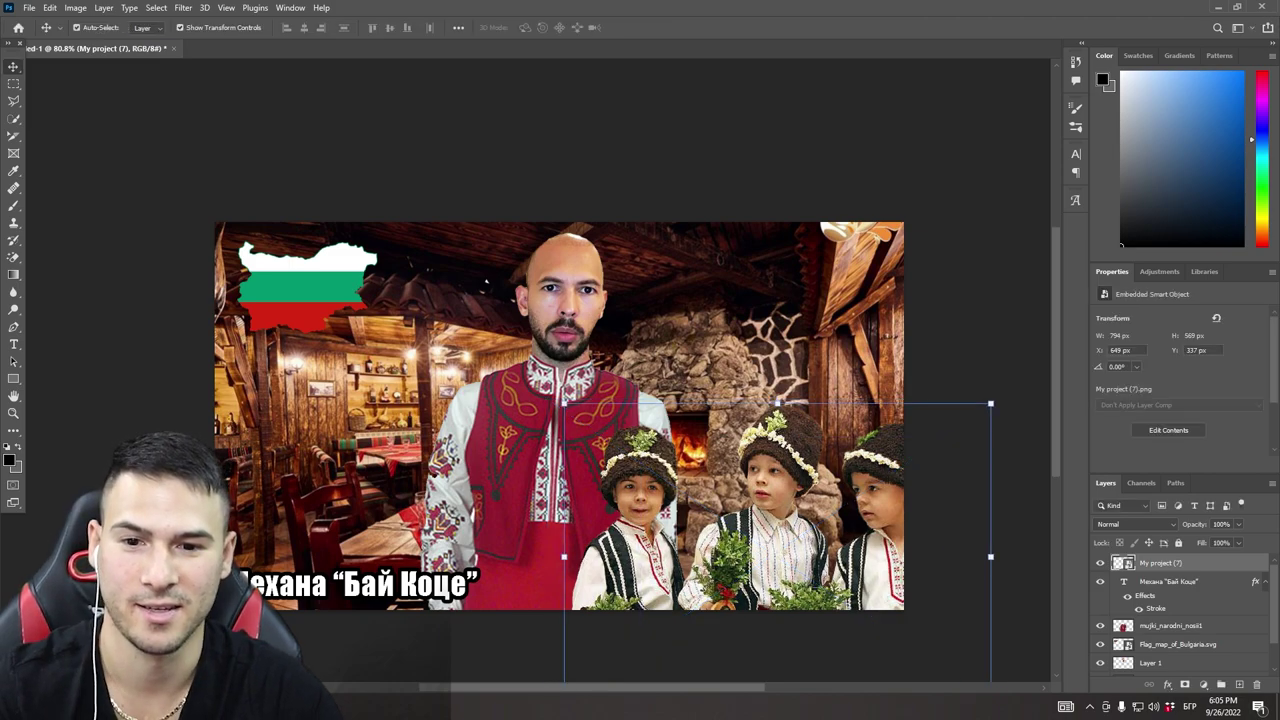
{"action": "key", "text": "m"}
Search Google Images in Chrome for "лютеница хорцето" and bring the first jar picture into the Photoshop composite.
{"action": "key", "text": "alt+Tab"}
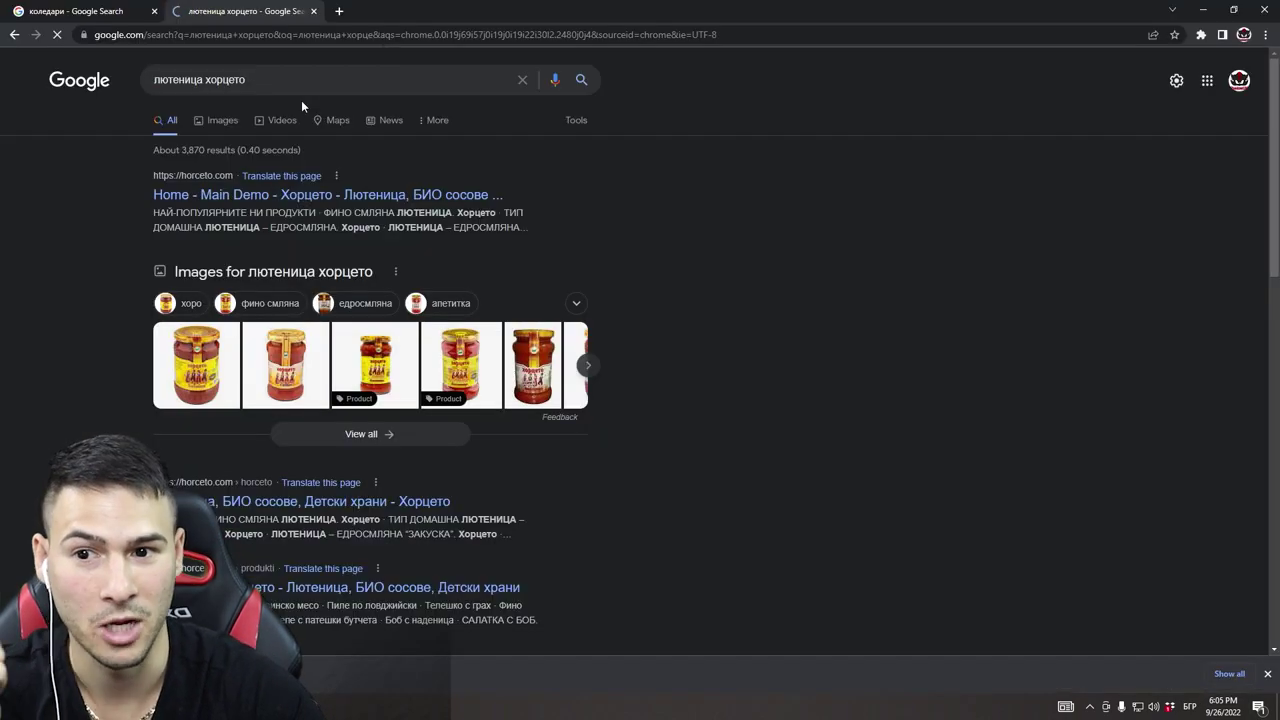
{"action": "left_click", "coordinate": [226, 116]}
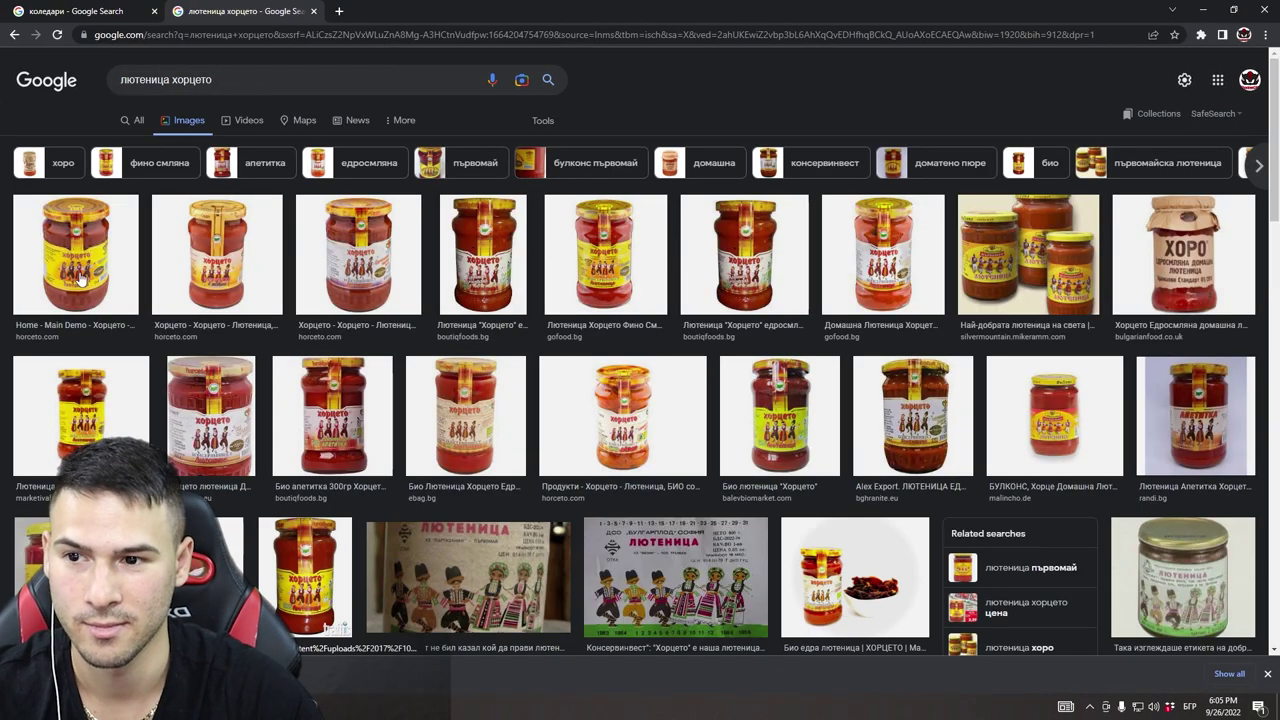
{"action": "left_click", "coordinate": [75, 256]}
{"action": "left_click_drag", "start_coordinate": [909, 300], "coordinate": [570, 300]}
{"action": "key", "text": "alt+Tab"}
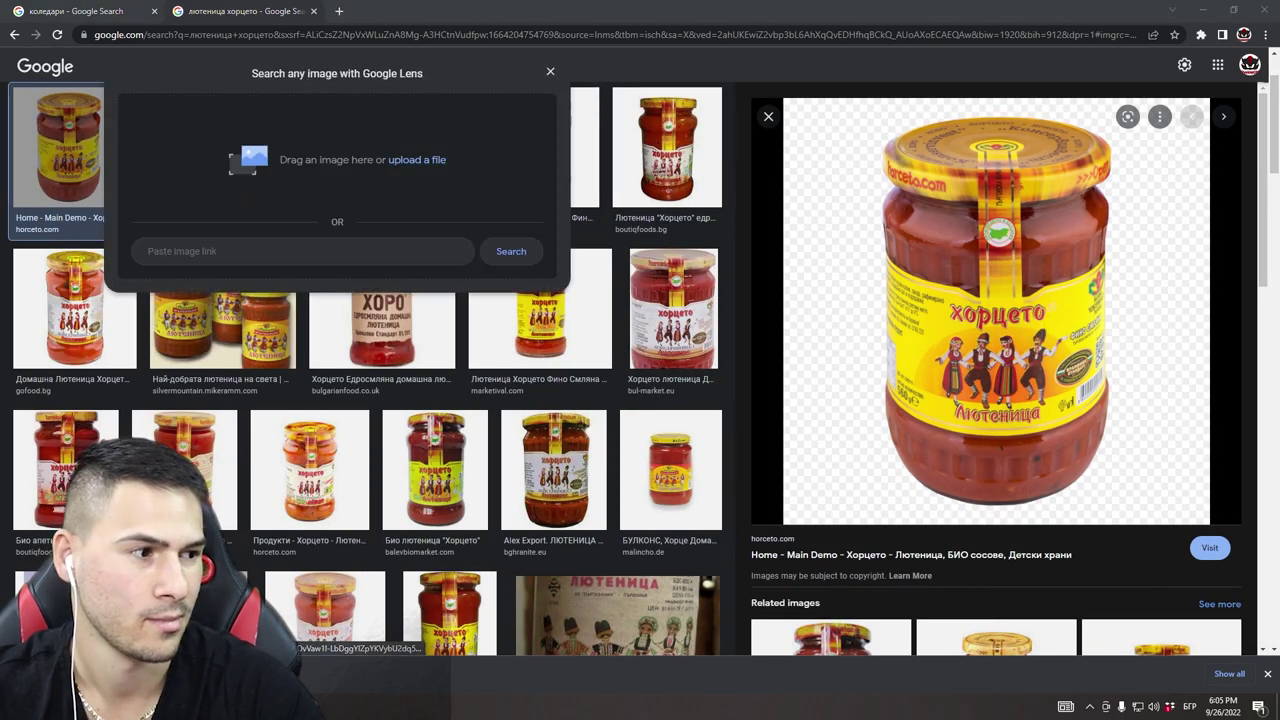
{"action": "left_click_drag", "start_coordinate": [242, 162], "coordinate": [318, 515]}
Scale the lyutenitsa jar to 5.72%, tilt it about -3.18° and place it above the man's shoulder beside the hanging roof tiles.
{"action": "left_click_drag", "start_coordinate": [755, 225], "coordinate": [484, 559]}
{"action": "left_click_drag", "start_coordinate": [414, 586], "coordinate": [503, 372]}
{"action": "key", "text": "Return"}
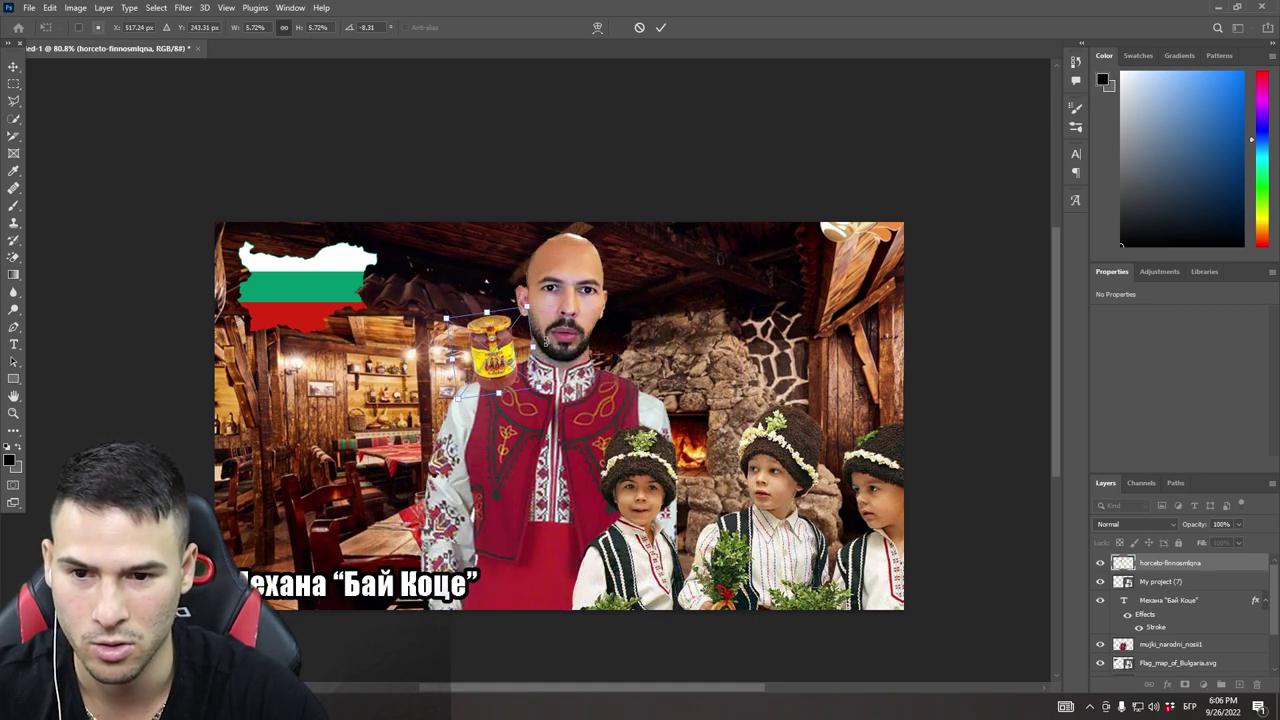
Apply a Brightness/Contrast adjustment to the lyutenitsa jar.
{"action": "key", "text": "ctrl+plus"}
{"action": "key", "text": "ctrl+plus"}
{"action": "left_click", "coordinate": [75, 8]}
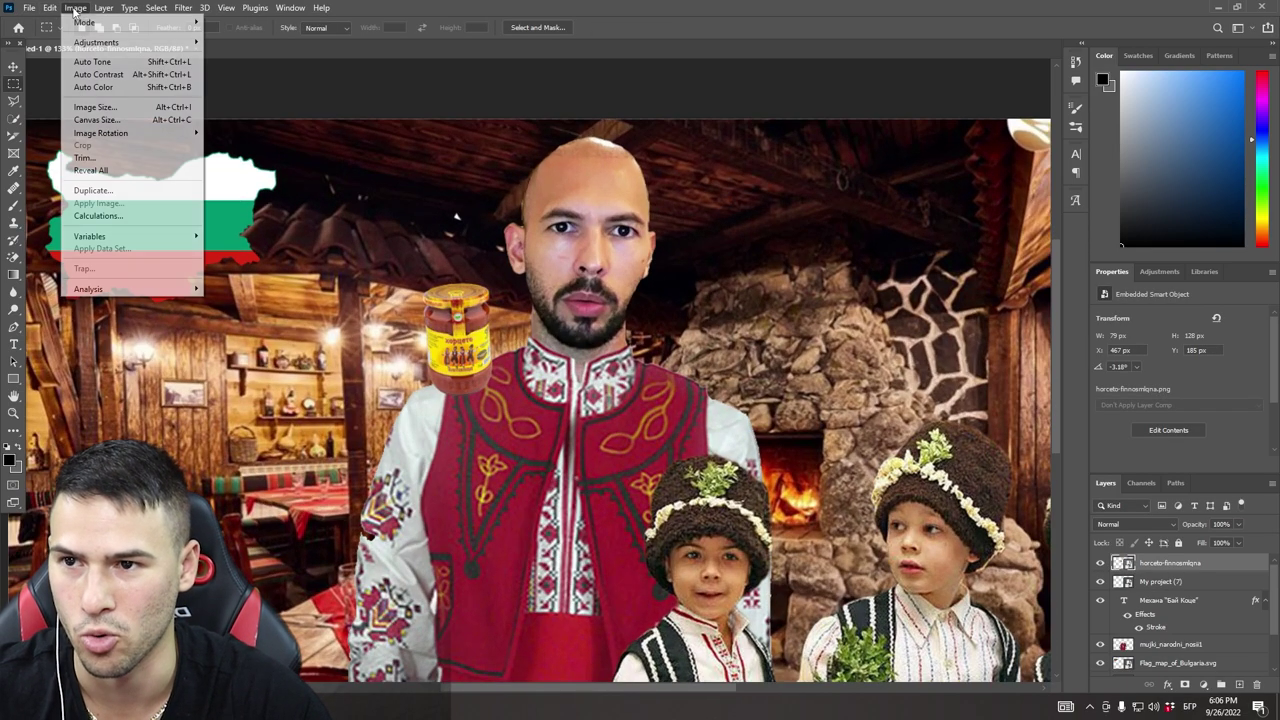
{"action": "mouse_move", "coordinate": [100, 40]}
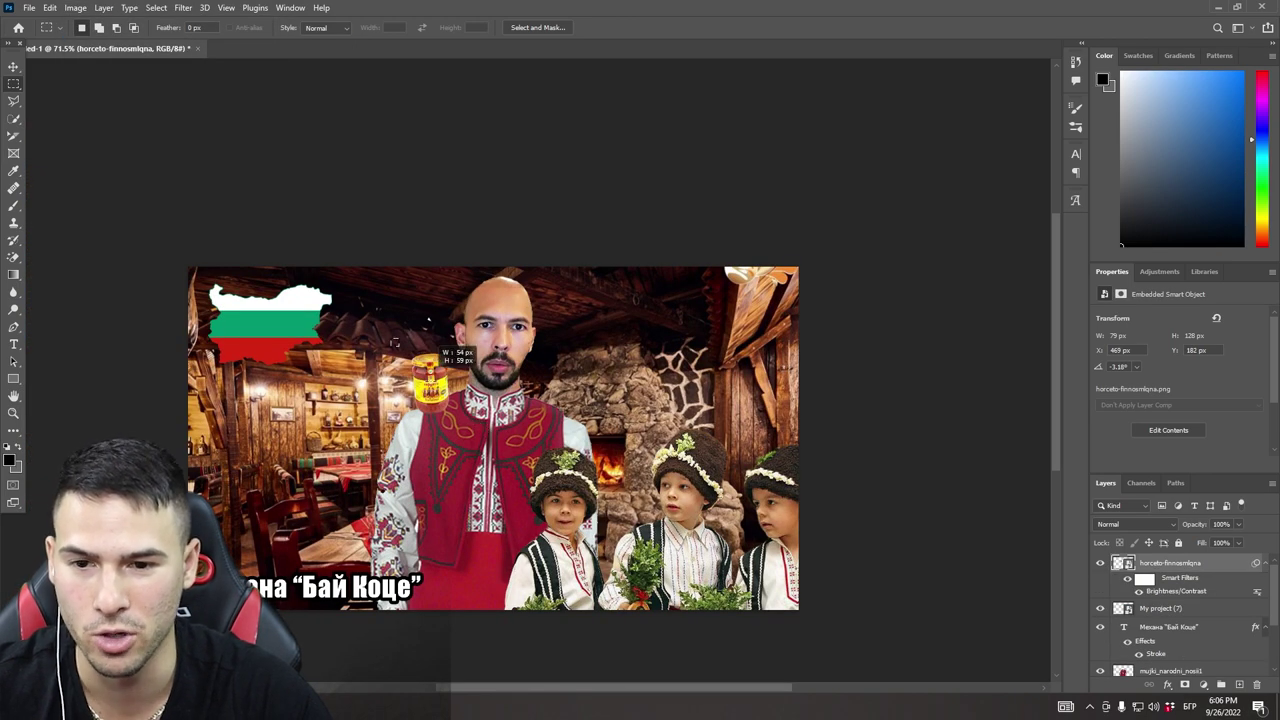
{"action": "left_click_drag", "start_coordinate": [411, 352], "coordinate": [446, 400]}
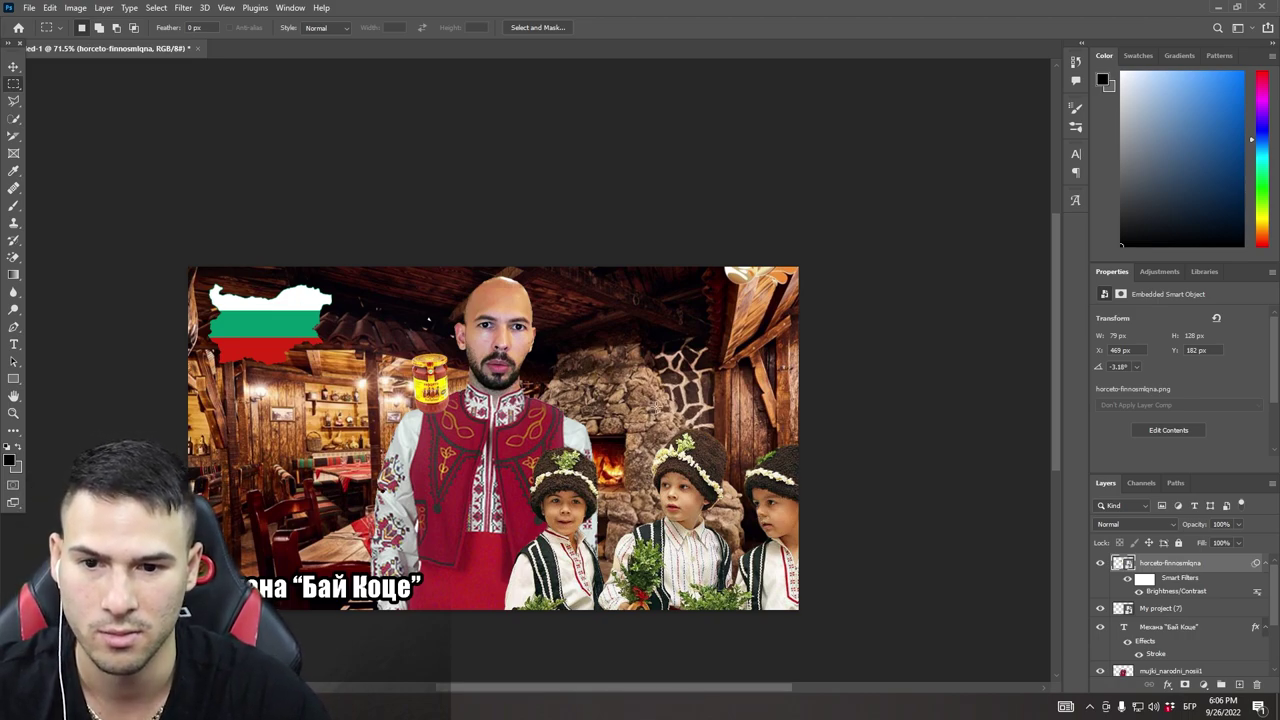
In Chrome's image results for "ланец тангра", open the MySilver rosette pendant and bring its cut-out into the Photoshop composite.
{"action": "key", "text": "alt+Tab"}
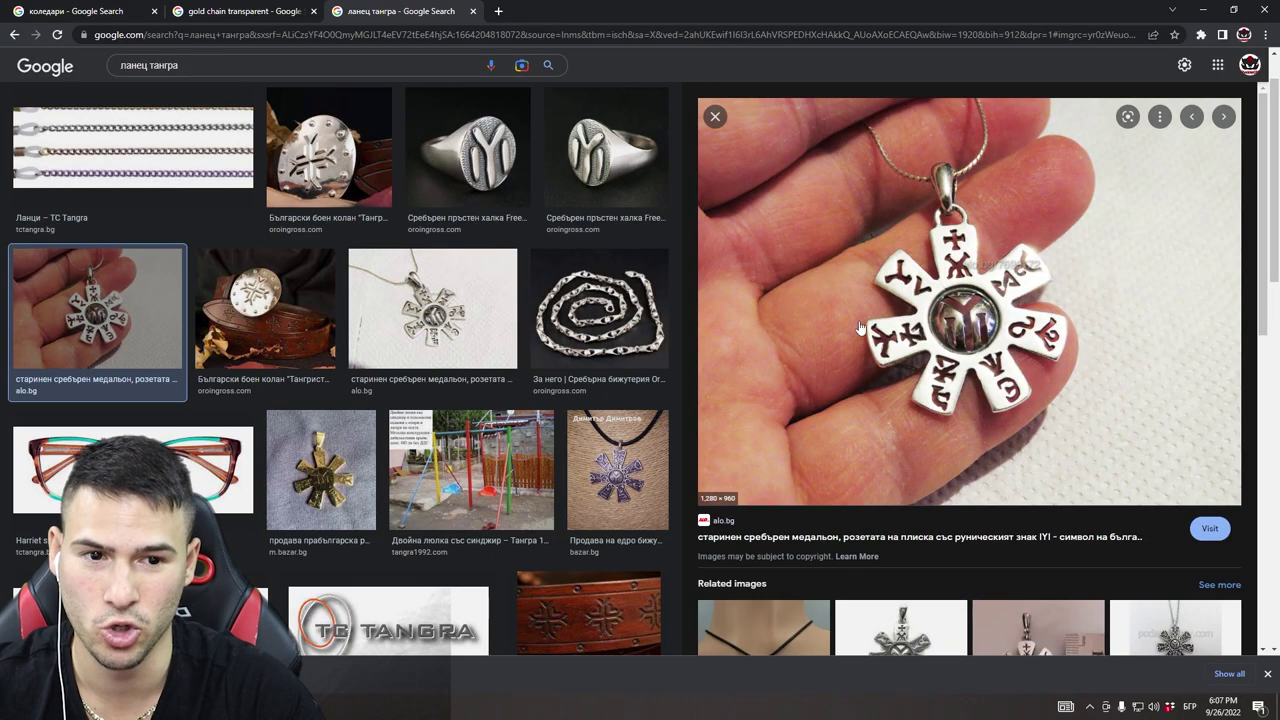
{"action": "left_click", "coordinate": [427, 316]}
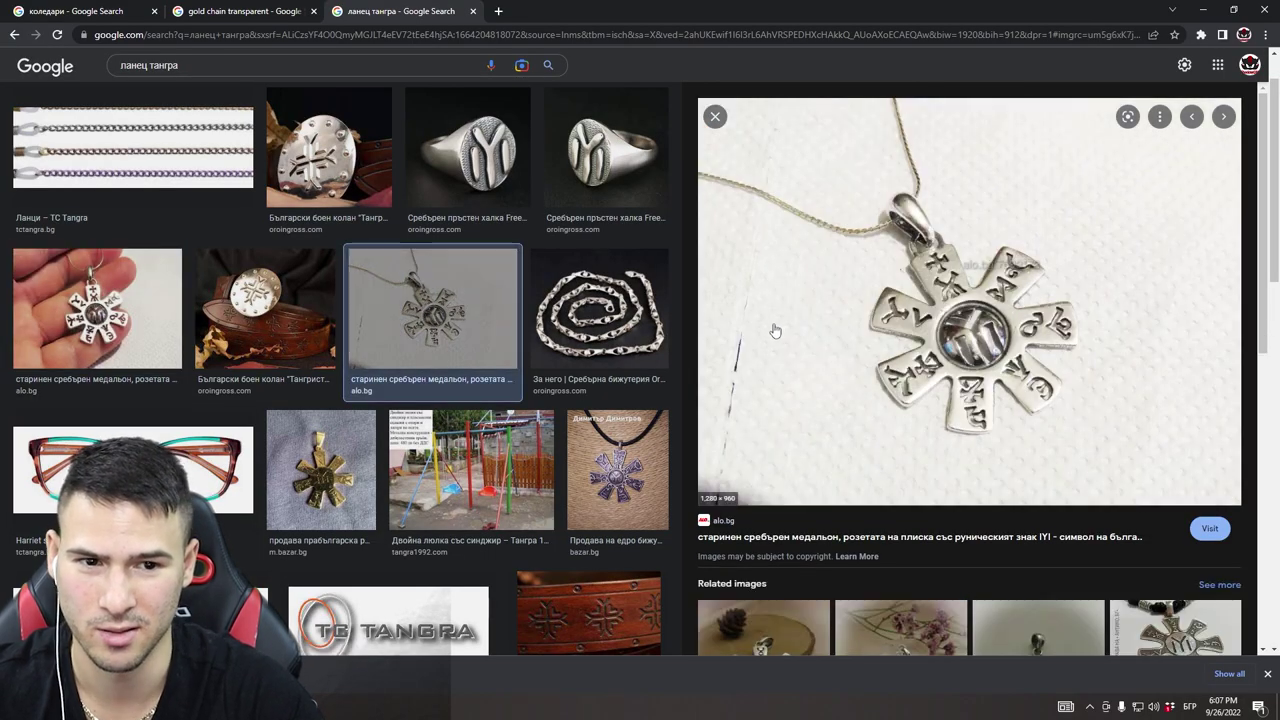
{"action": "scroll", "coordinate": [269, 312], "scroll_direction": "down", "scroll_amount": 3}
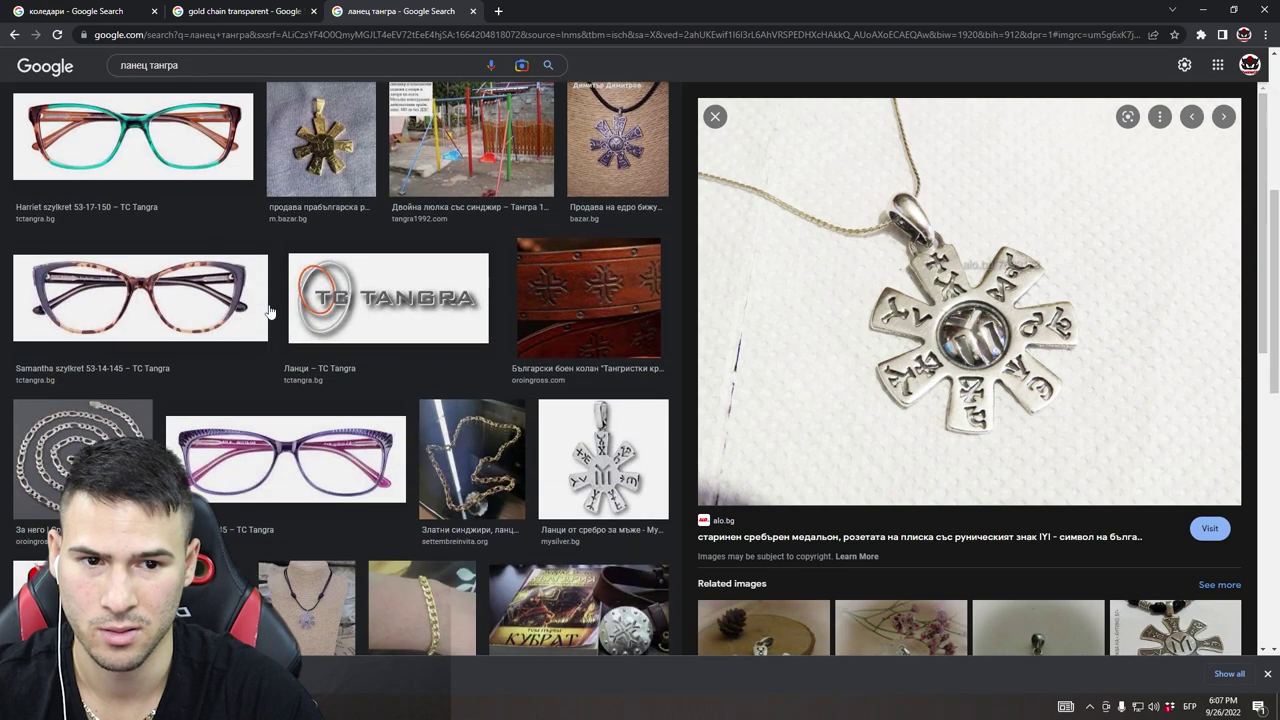
{"action": "scroll", "coordinate": [1002, 273], "scroll_direction": "up", "scroll_amount": 1}
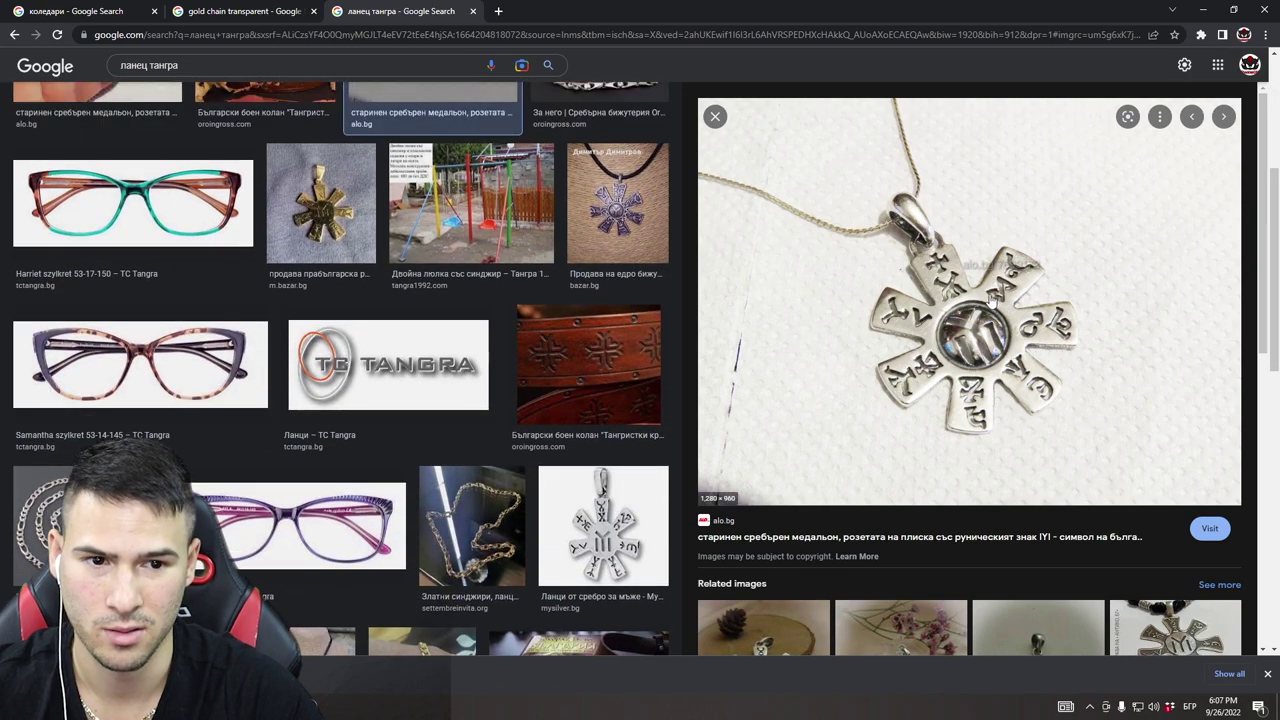
{"action": "scroll", "coordinate": [857, 355], "scroll_direction": "down", "scroll_amount": 4}
{"action": "left_click", "coordinate": [622, 501]}
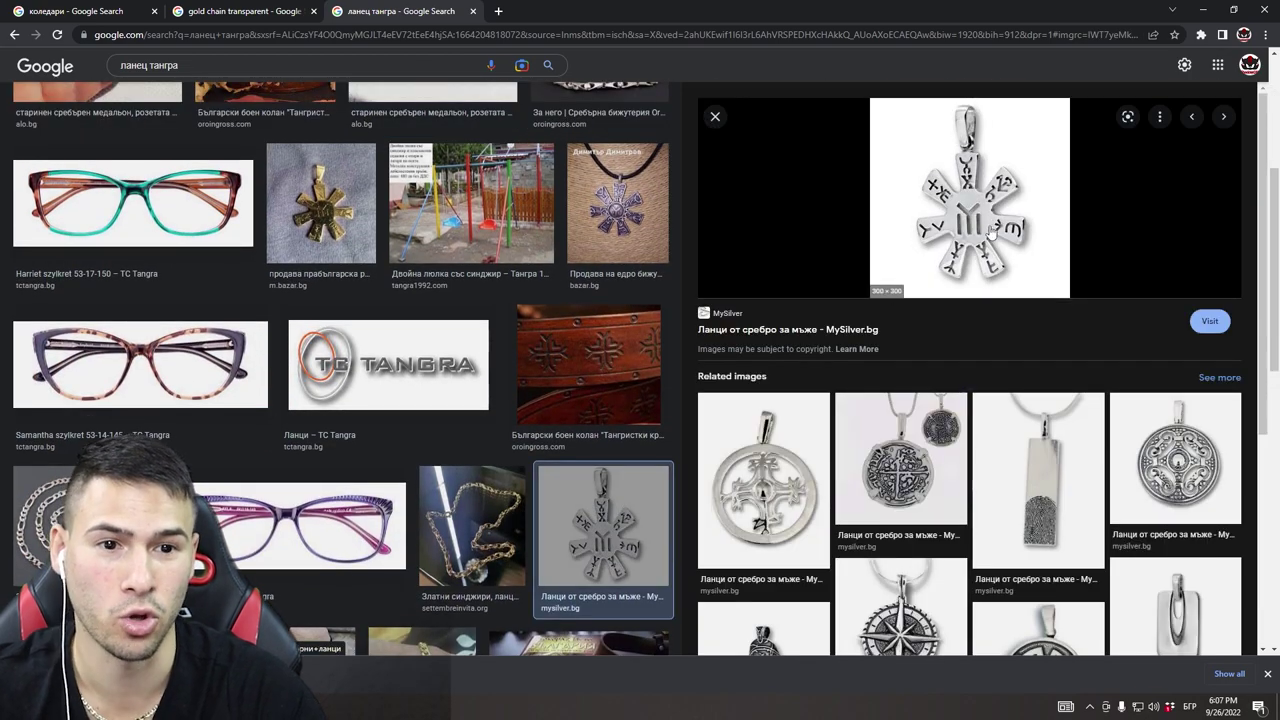
{"action": "left_click_drag", "start_coordinate": [990, 232], "coordinate": [242, 165]}
{"action": "left_click_drag", "start_coordinate": [310, 703], "coordinate": [471, 342]}
Scale the rosette pendant to 2.86%, rotate it about 8.95° and hang it from the man's ear as an earring.
{"action": "scroll", "coordinate": [471, 342], "scroll_direction": "up", "scroll_amount": 3}
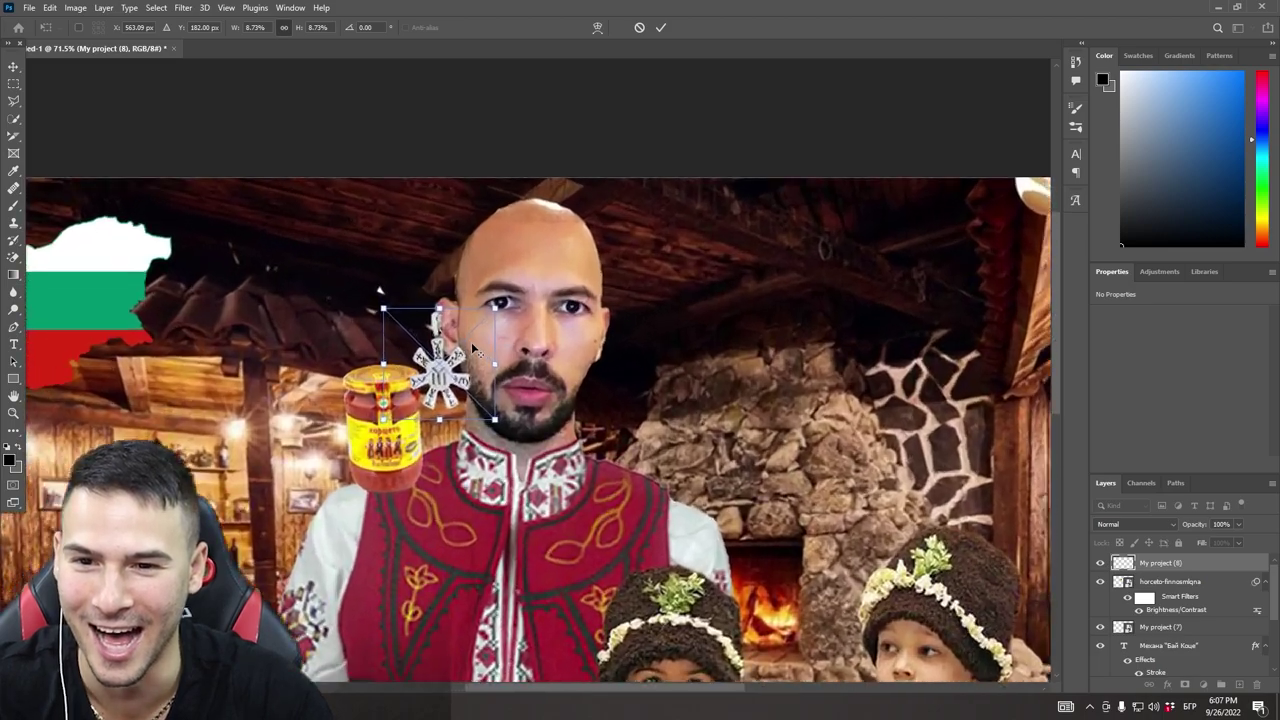
{"action": "scroll", "coordinate": [471, 342], "scroll_direction": "up", "scroll_amount": 5}
{"action": "left_click_drag", "start_coordinate": [520, 302], "coordinate": [451, 400]}
{"action": "mouse_move", "coordinate": [425, 441]}
{"action": "left_mouse_down"}
{"action": "mouse_move", "coordinate": [437, 426]}
{"action": "mouse_move", "coordinate": [491, 423]}
{"action": "mouse_move", "coordinate": [421, 429]}
{"action": "left_mouse_up"}
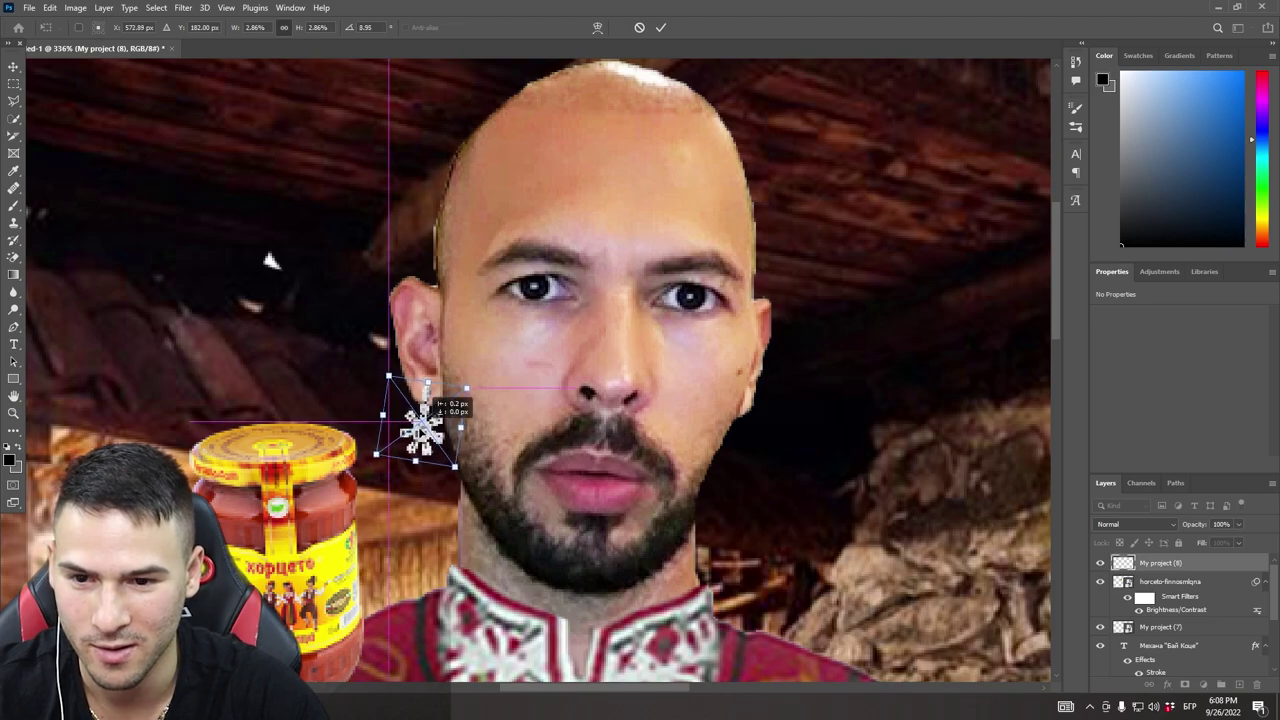
{"action": "key", "text": "Return"}
{"action": "scroll", "coordinate": [310, 348], "scroll_direction": "down", "scroll_amount": 8}
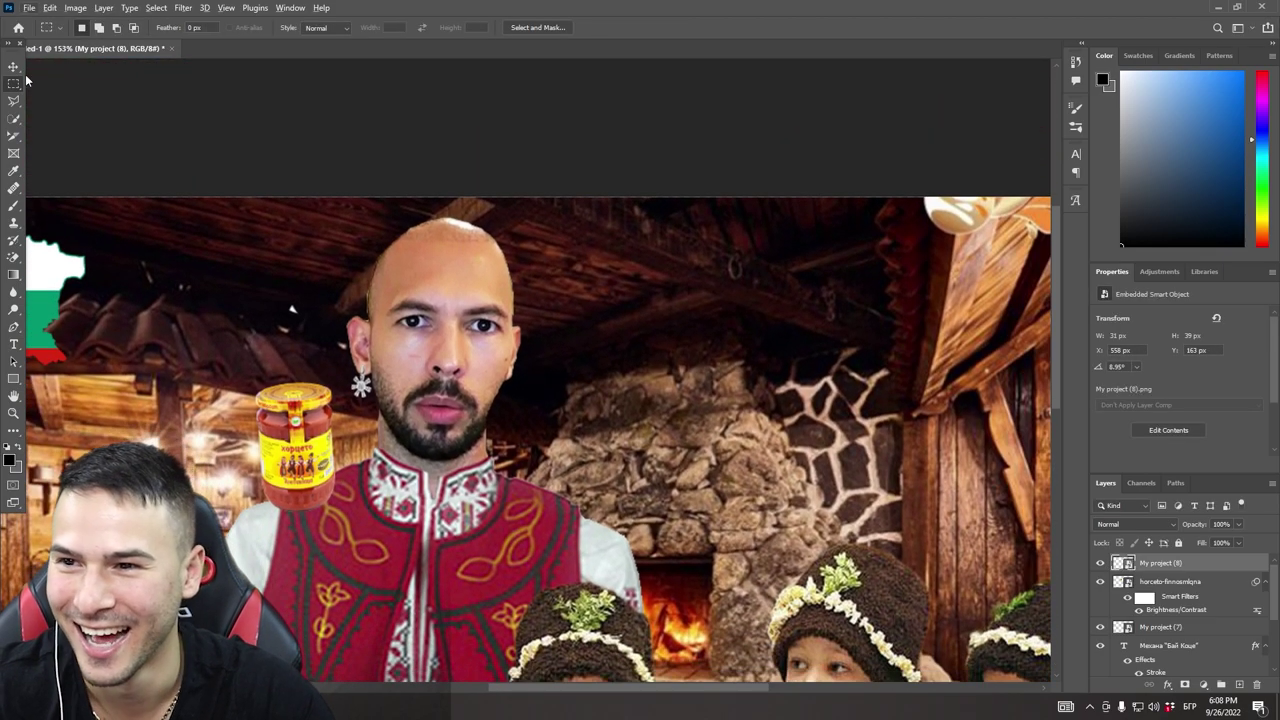
Move the jar to the man's other shoulder, next to the stone fireplace, and tilt it to about 12.62°.
{"action": "left_click", "coordinate": [14, 66]}
{"action": "left_click_drag", "start_coordinate": [293, 445], "coordinate": [550, 455]}
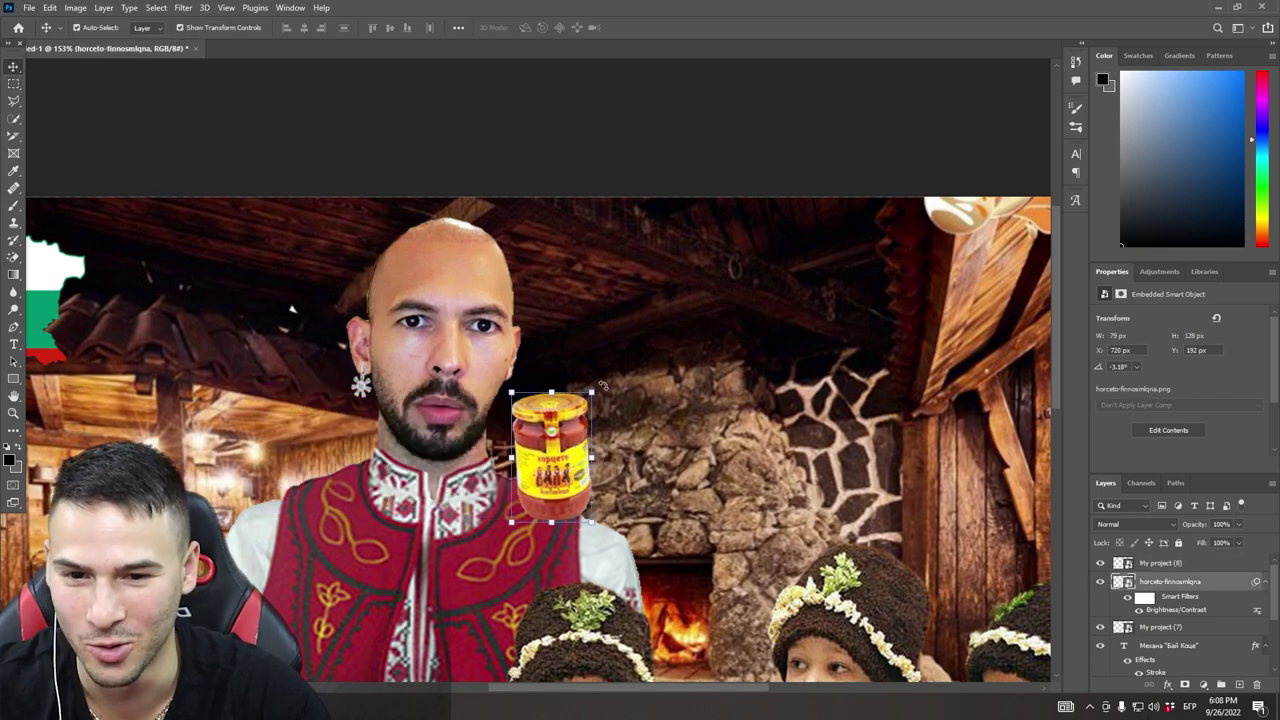
{"action": "left_click", "coordinate": [603, 385]}
{"action": "left_click", "coordinate": [655, 278]}
{"action": "left_click_drag", "start_coordinate": [628, 360], "coordinate": [634, 409]}
{"action": "key", "text": "Return"}
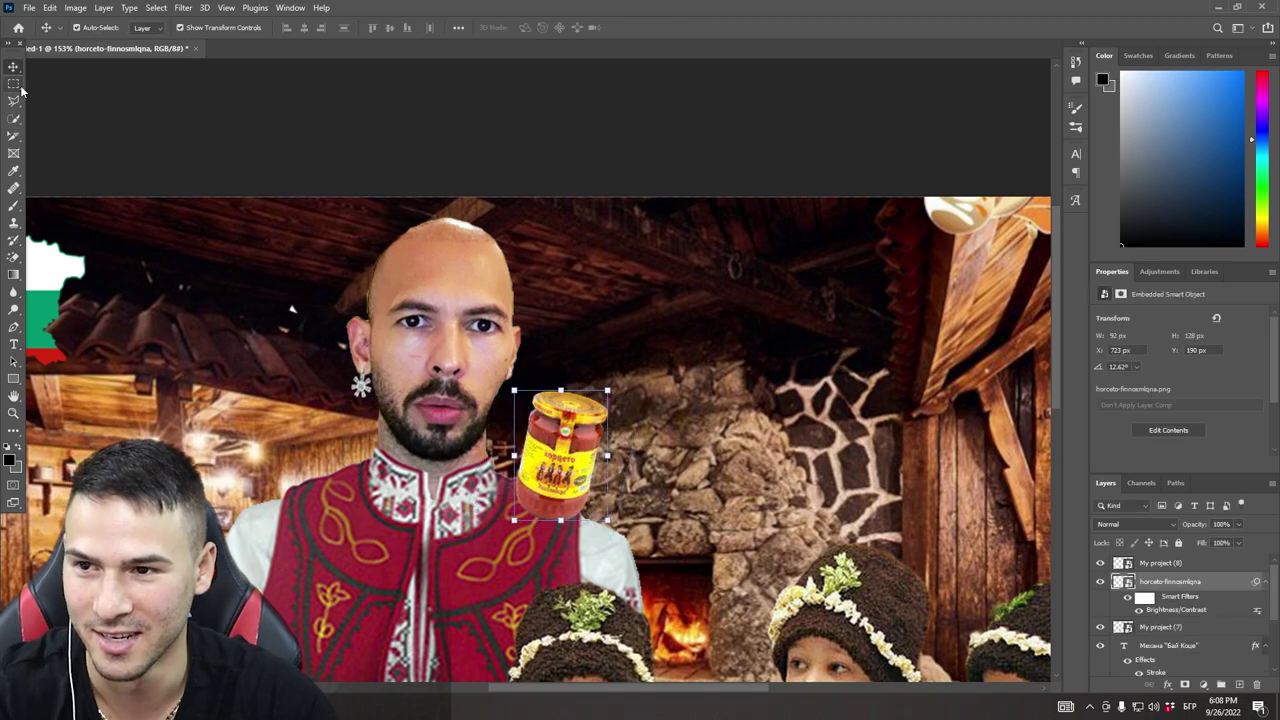
{"action": "key", "text": "m"}
{"action": "scroll", "coordinate": [281, 372], "scroll_direction": "down", "scroll_amount": 6}
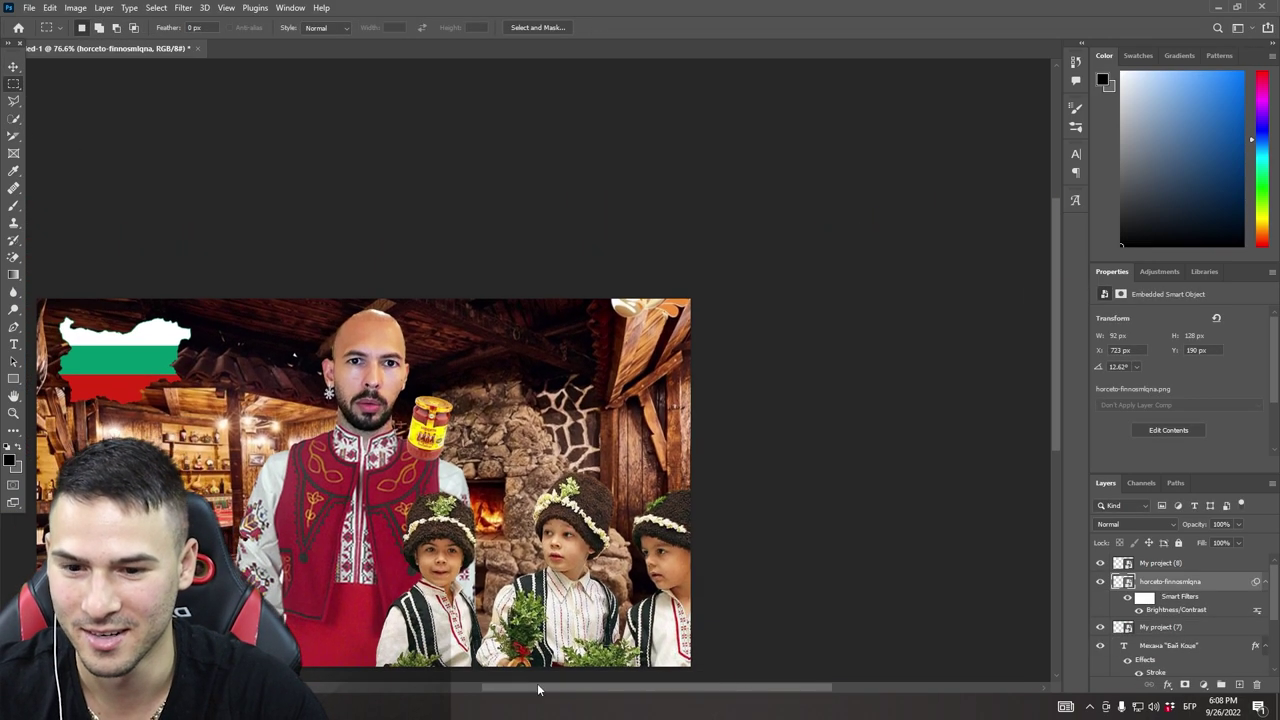
Place the gold chain cut-out "My project (9).png" in the composite, scale it to 5.48% and fit it around the man's neck.
{"action": "scroll", "coordinate": [490, 588], "scroll_direction": "down", "scroll_amount": 1}
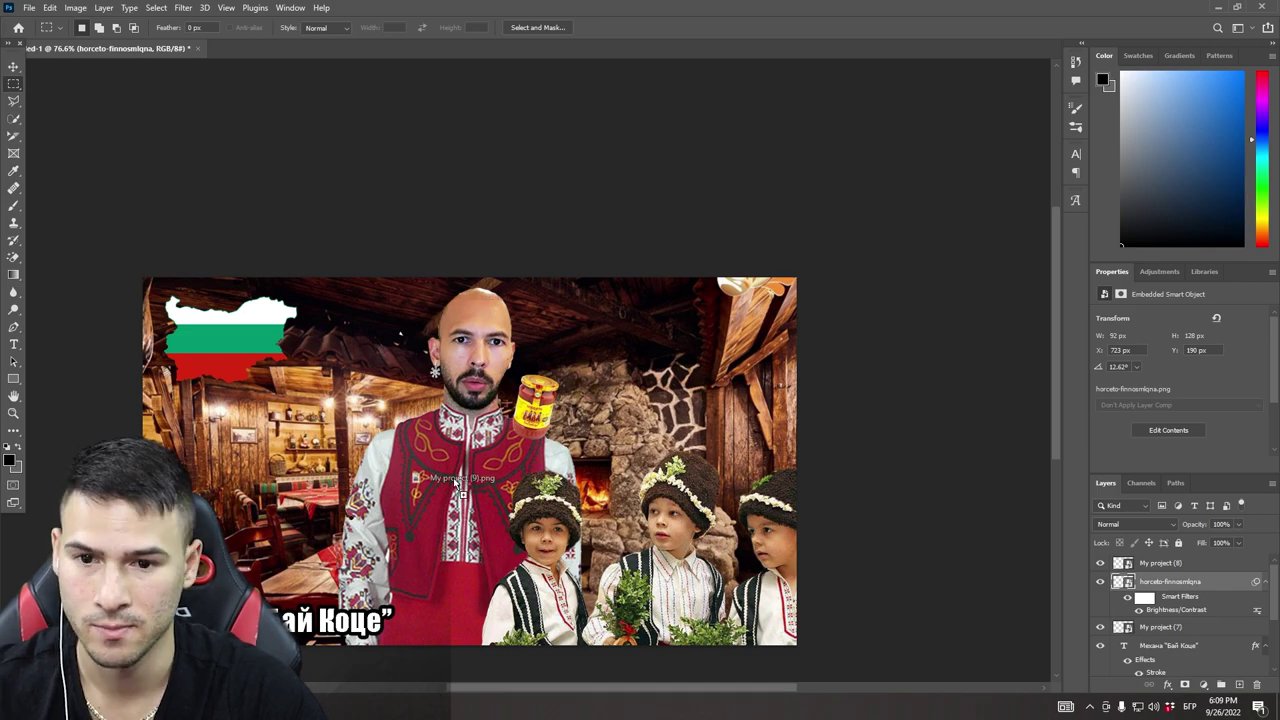
{"action": "left_click_drag", "start_coordinate": [434, 478], "coordinate": [468, 462]}
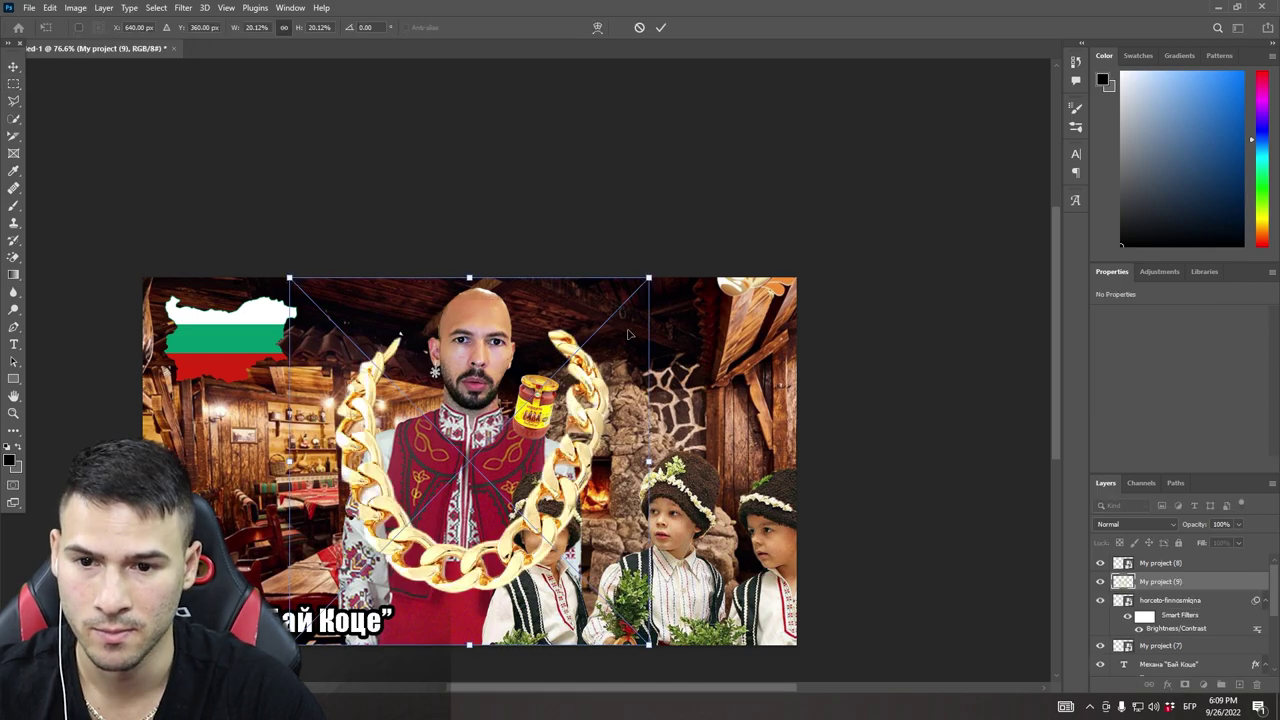
{"action": "left_click_drag", "start_coordinate": [650, 279], "coordinate": [377, 556]}
{"action": "left_click_drag", "start_coordinate": [355, 600], "coordinate": [486, 433]}
{"action": "left_click_drag", "start_coordinate": [512, 392], "coordinate": [522, 382]}
{"action": "left_click_drag", "start_coordinate": [488, 428], "coordinate": [484, 429]}
{"action": "scroll", "coordinate": [484, 427], "scroll_direction": "up", "scroll_amount": 5}
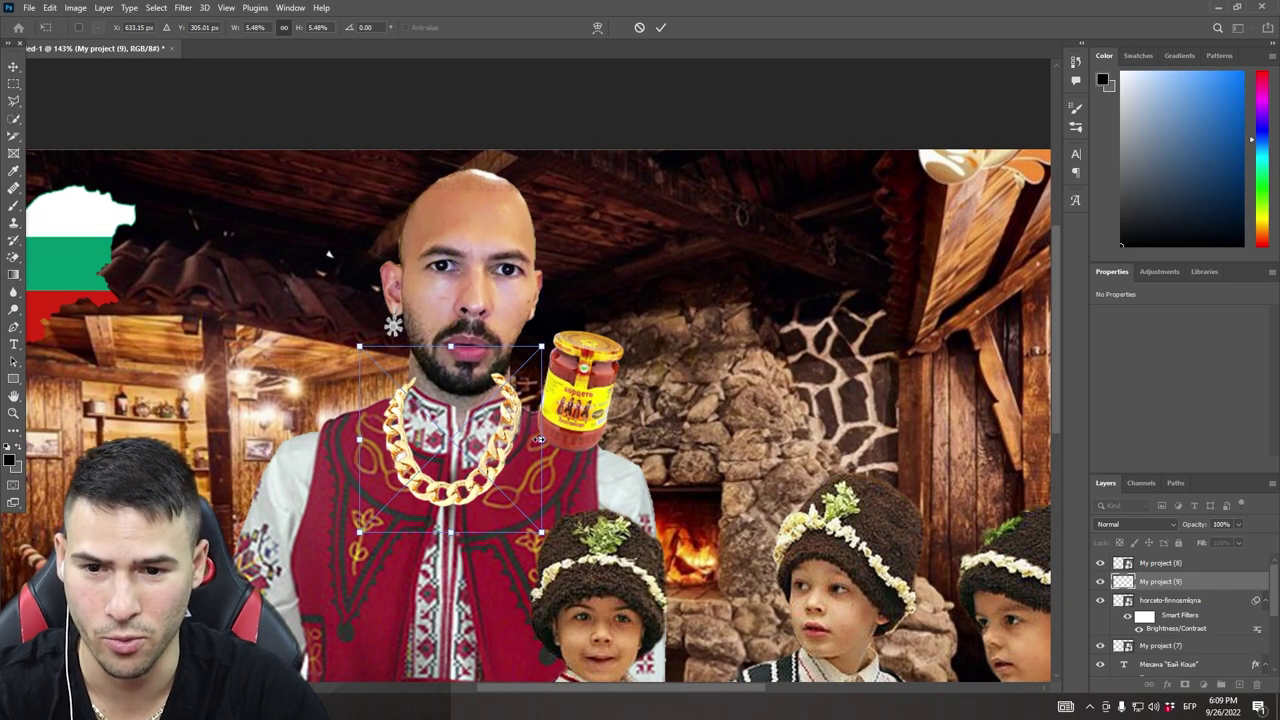
{"action": "key", "text": "Return"}
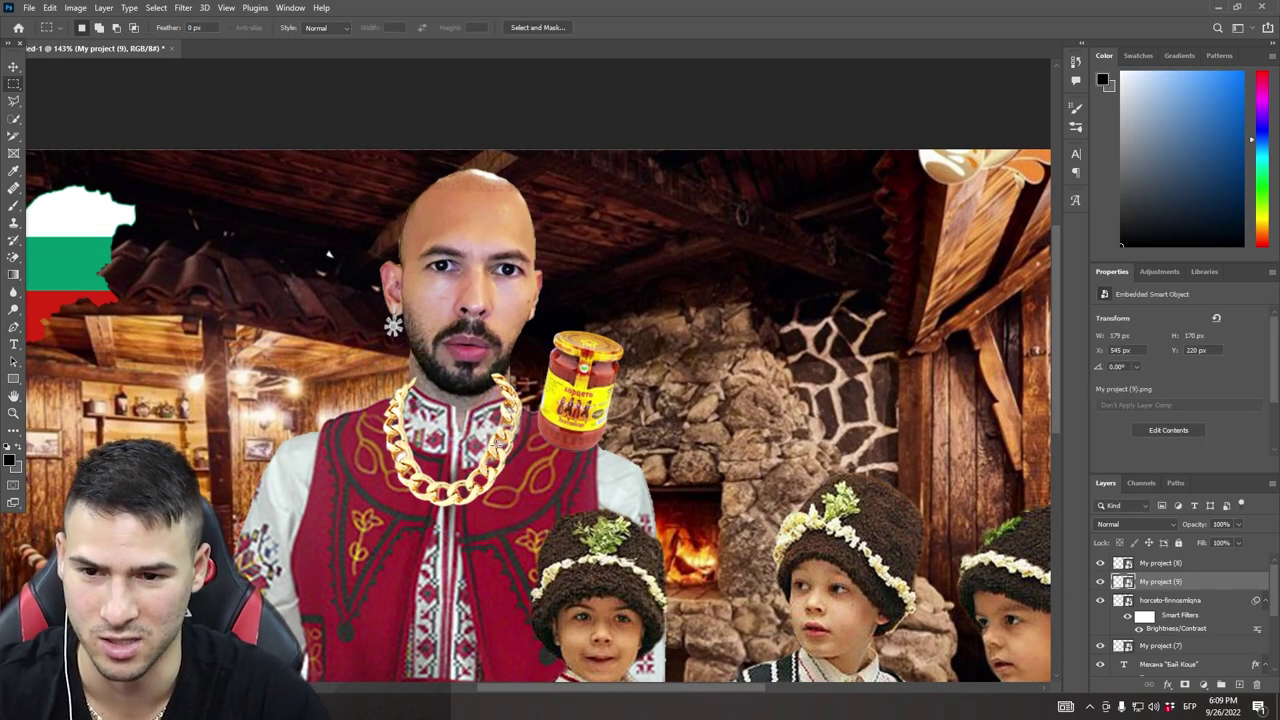
Move the gold chain to X 550 px, Y 215 px around the collar and rasterize its layer for erasing.
{"action": "scroll", "coordinate": [490, 440], "scroll_direction": "up", "scroll_amount": 3}
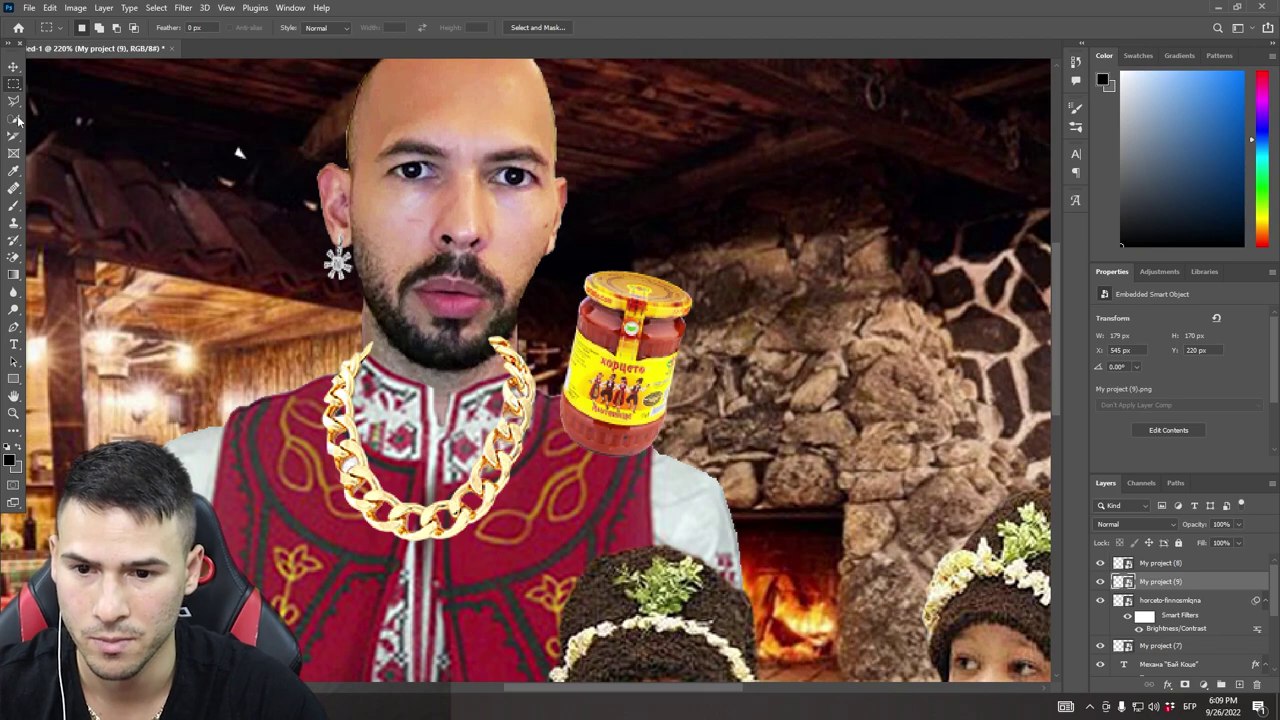
{"action": "left_click", "coordinate": [14, 66]}
{"action": "left_click", "coordinate": [520, 474]}
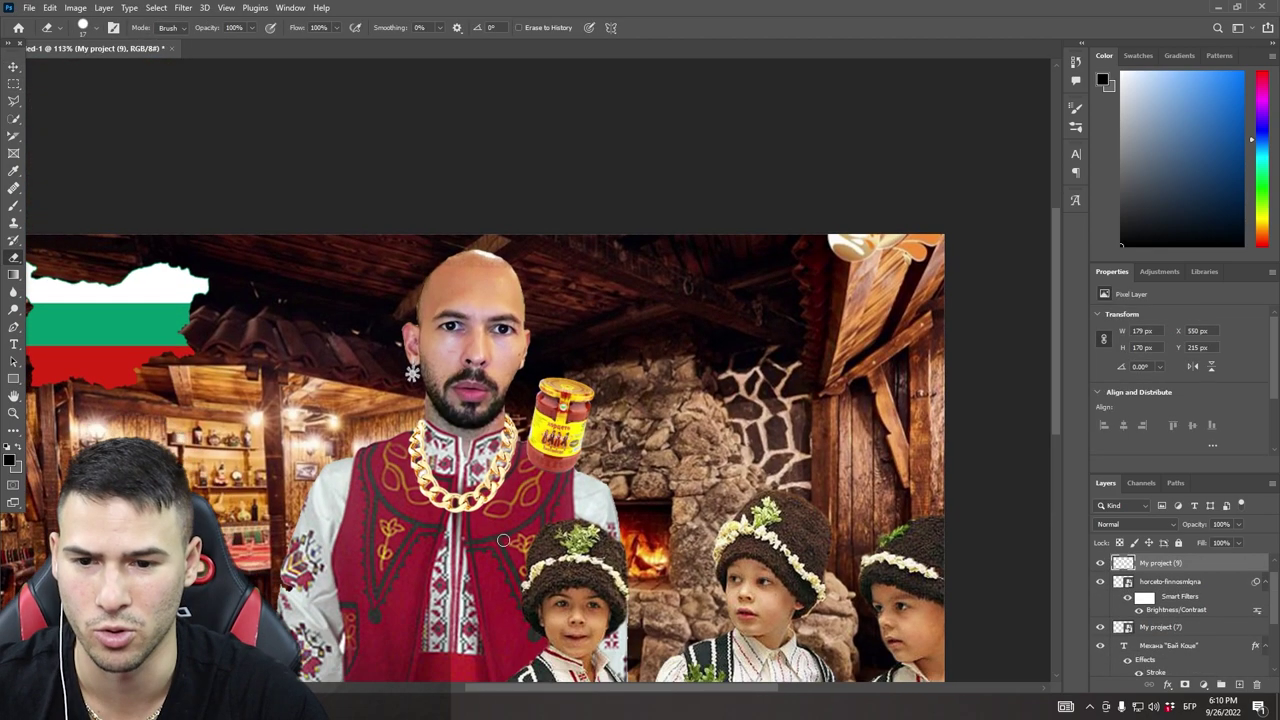
{"action": "scroll", "coordinate": [504, 512], "scroll_direction": "down", "scroll_amount": 2}
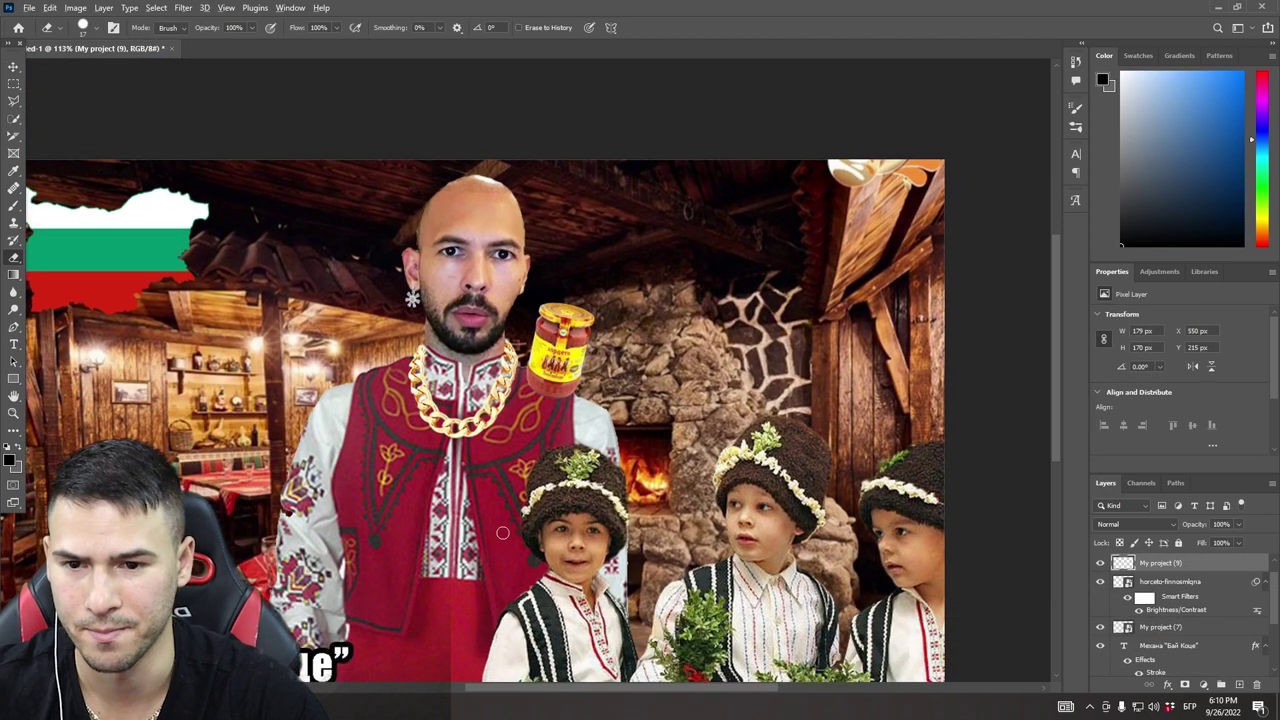
{"action": "scroll", "coordinate": [504, 512], "scroll_direction": "down", "scroll_amount": 3}
{"action": "scroll", "coordinate": [504, 512], "scroll_direction": "down", "scroll_amount": 1}
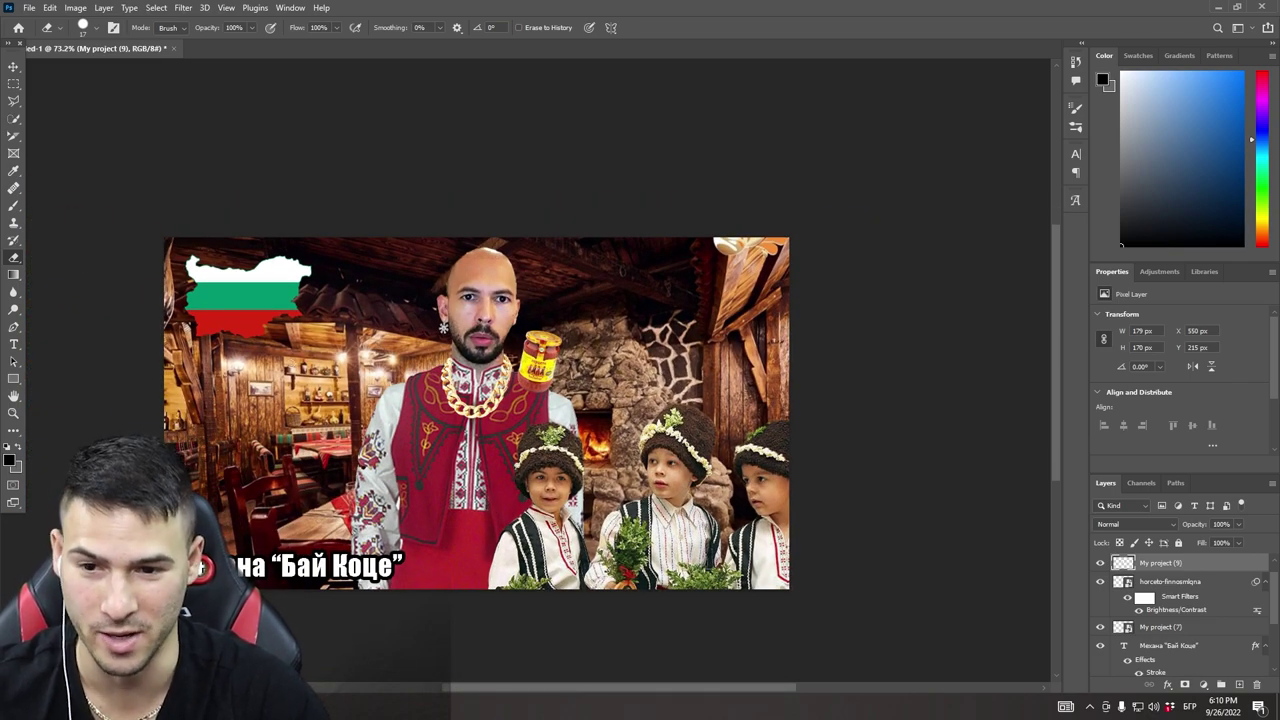
{"action": "left_click", "coordinate": [14, 84]}
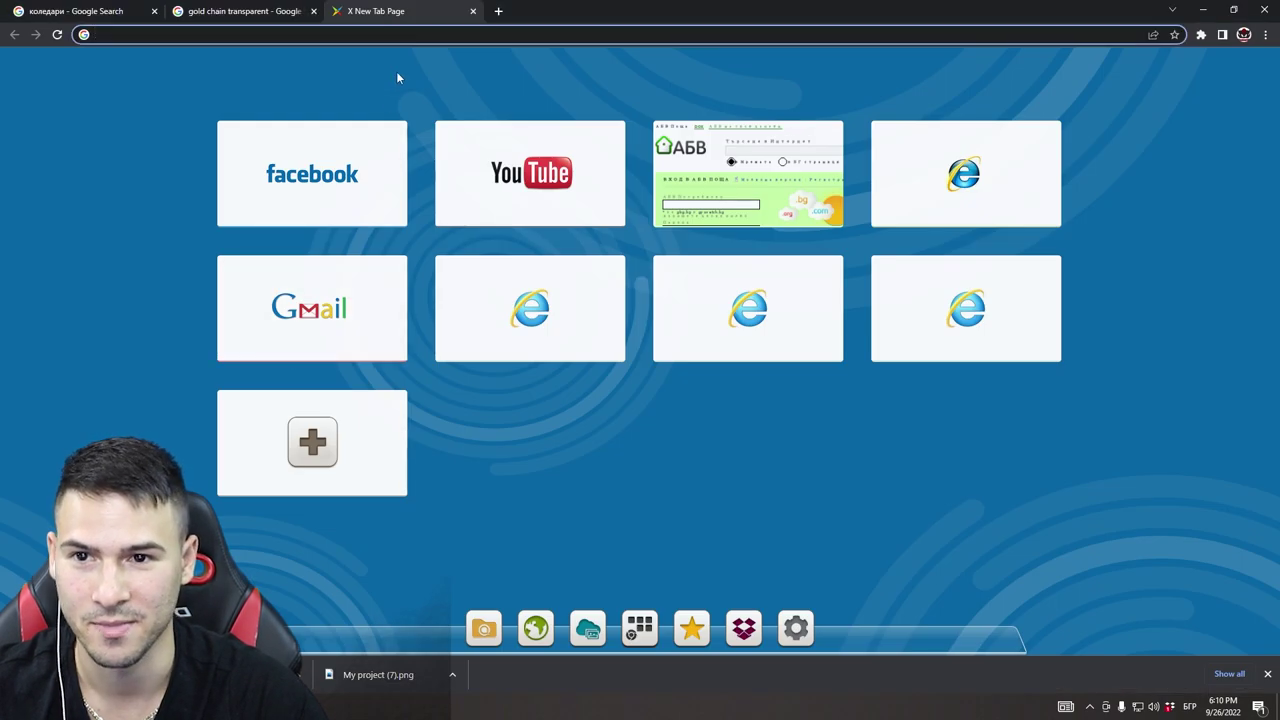
Search Google Images in Chrome for "бате бойко с пистолет" and look through the results for a usable picture.
{"action": "left_click", "coordinate": [213, 123]}
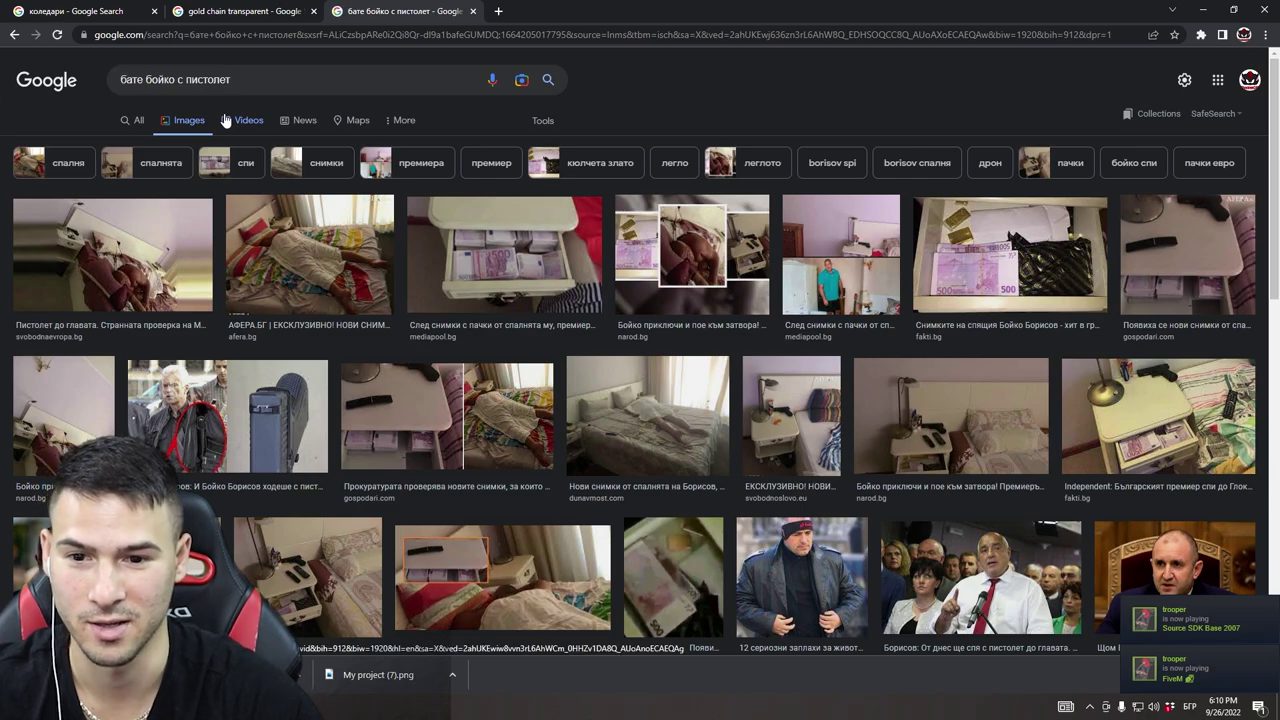
{"action": "scroll", "coordinate": [430, 303], "scroll_direction": "down", "scroll_amount": 2}
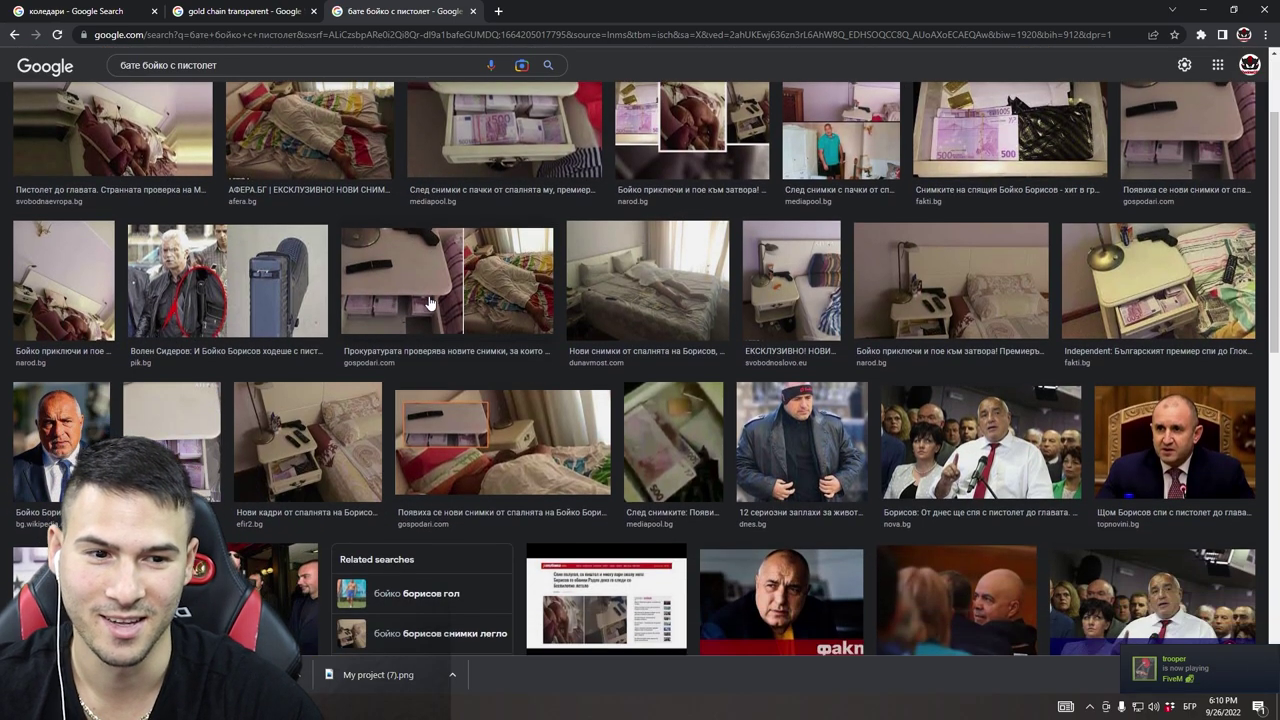
{"action": "scroll", "coordinate": [430, 302], "scroll_direction": "down", "scroll_amount": 5}
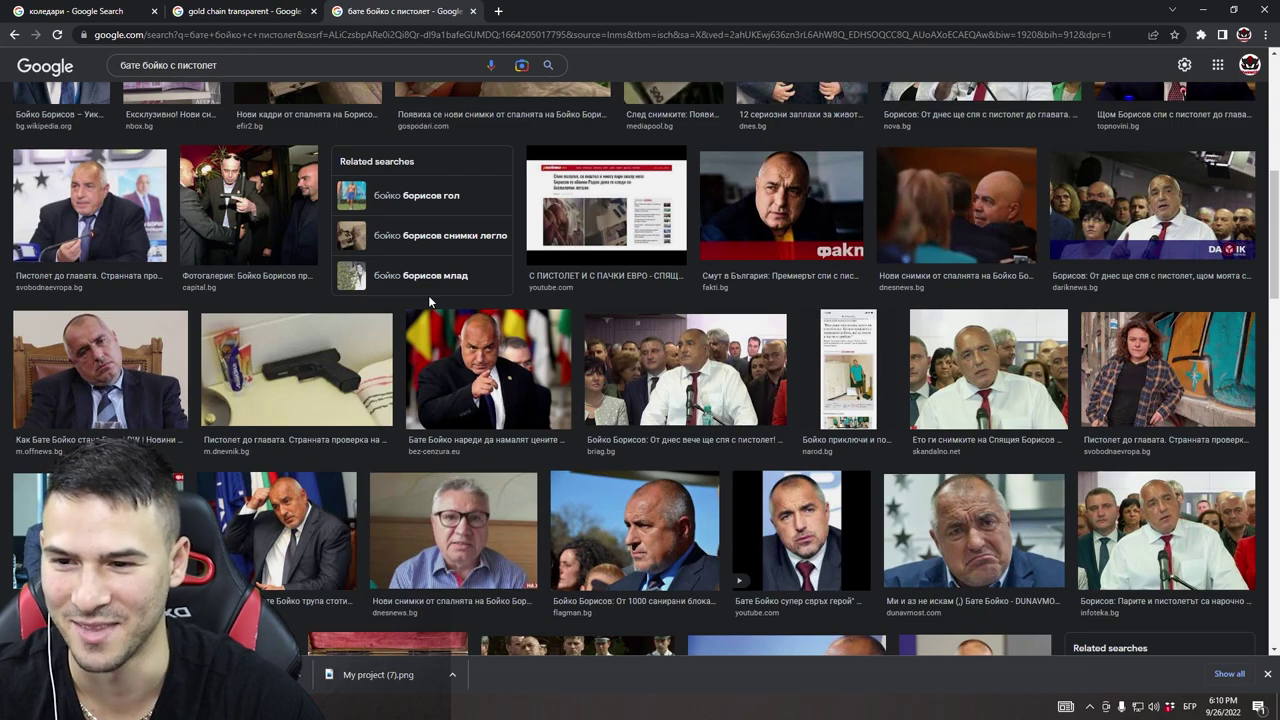
{"action": "scroll", "coordinate": [428, 295], "scroll_direction": "down", "scroll_amount": 4}
{"action": "scroll", "coordinate": [430, 305], "scroll_direction": "down", "scroll_amount": 3}
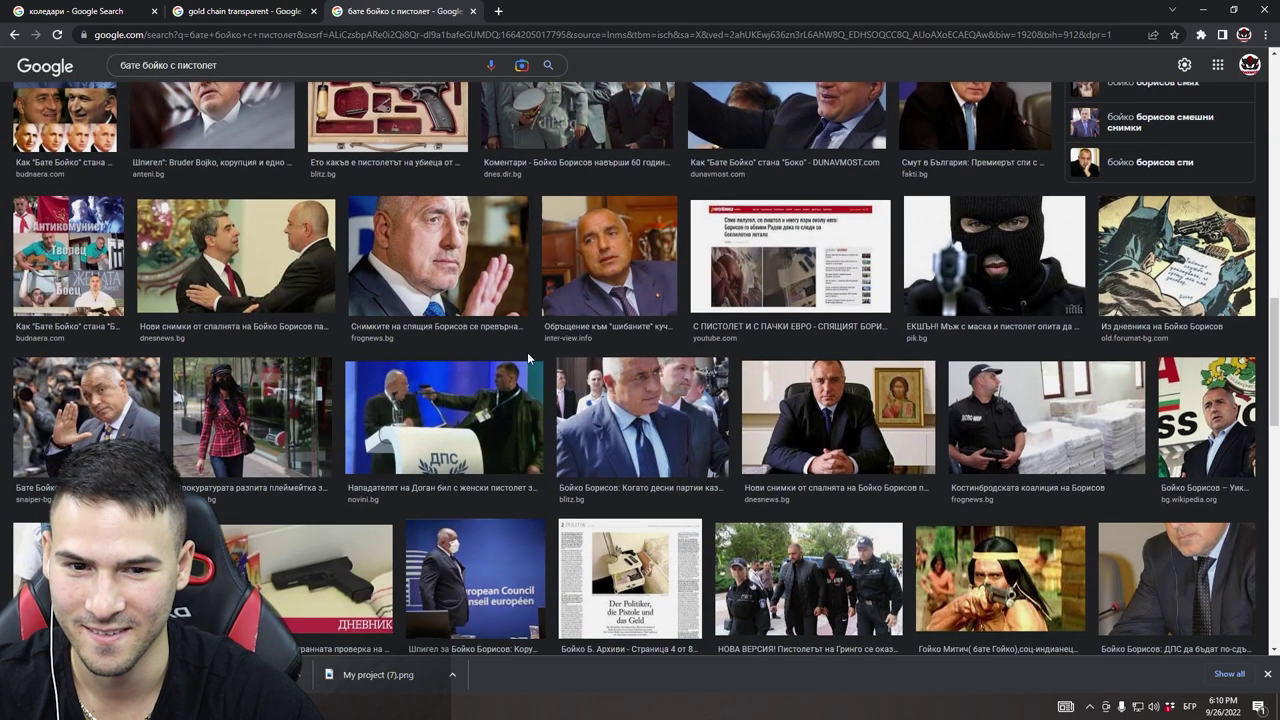
{"action": "scroll", "coordinate": [528, 355], "scroll_direction": "down", "scroll_amount": 2}
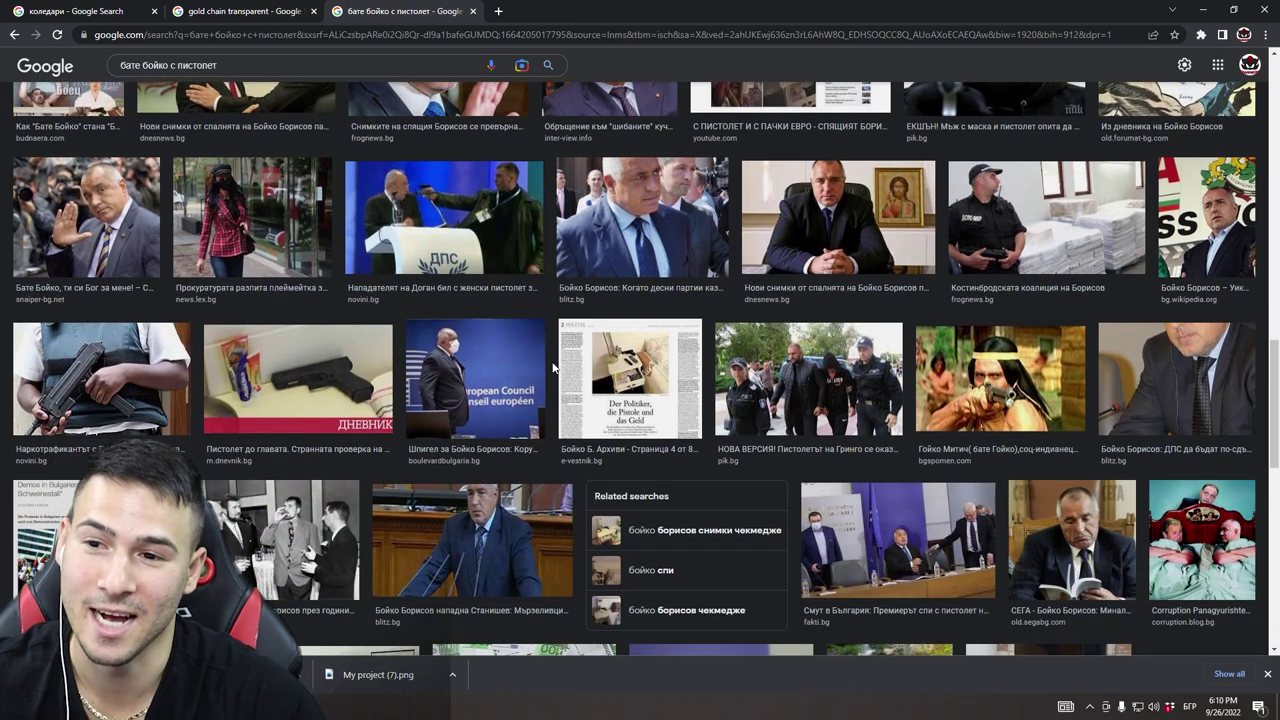
{"action": "scroll", "coordinate": [550, 366], "scroll_direction": "down", "scroll_amount": 4}
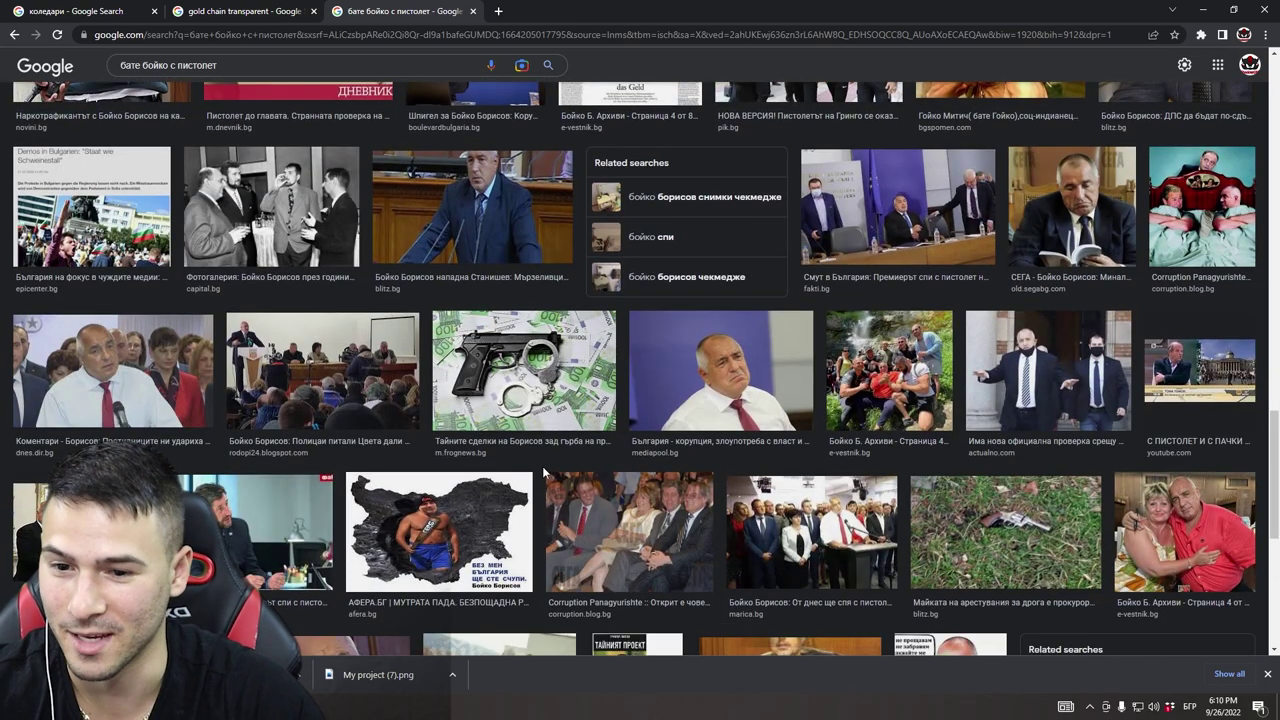
{"action": "scroll", "coordinate": [545, 466], "scroll_direction": "down", "scroll_amount": 4}
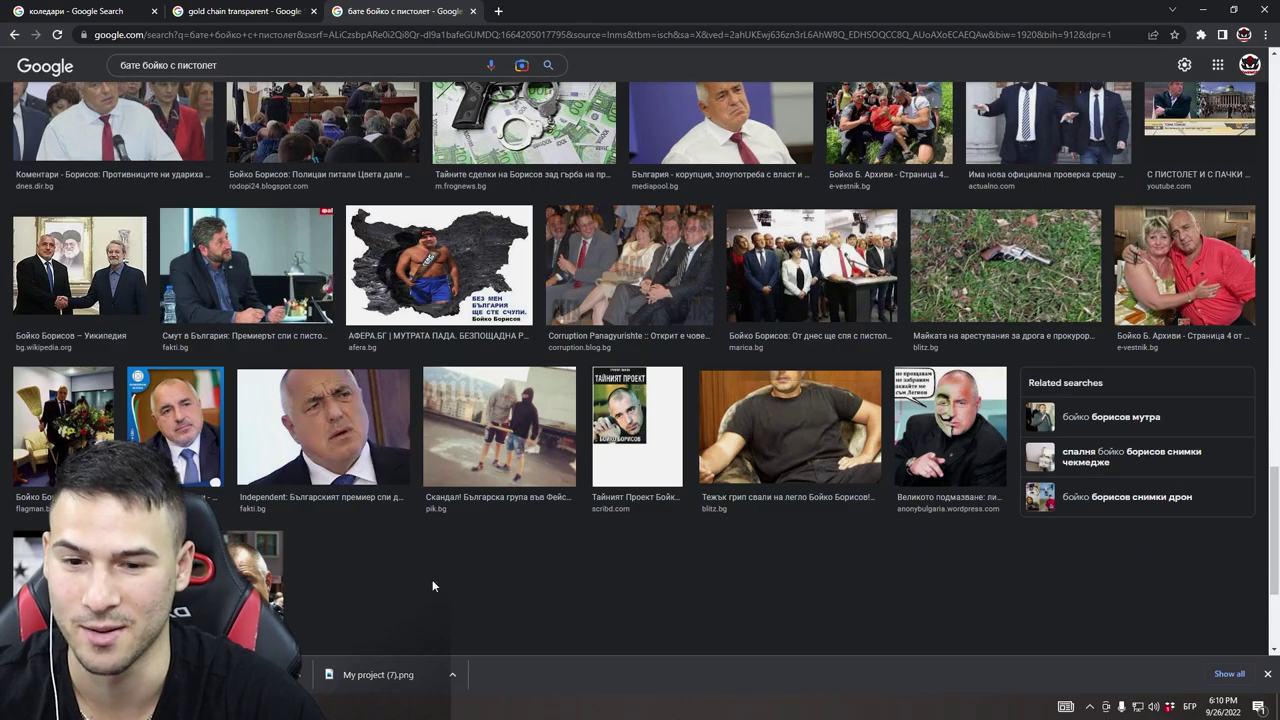
{"action": "scroll", "coordinate": [432, 579], "scroll_direction": "down", "scroll_amount": 3}
{"action": "scroll", "coordinate": [447, 569], "scroll_direction": "up", "scroll_amount": 10}
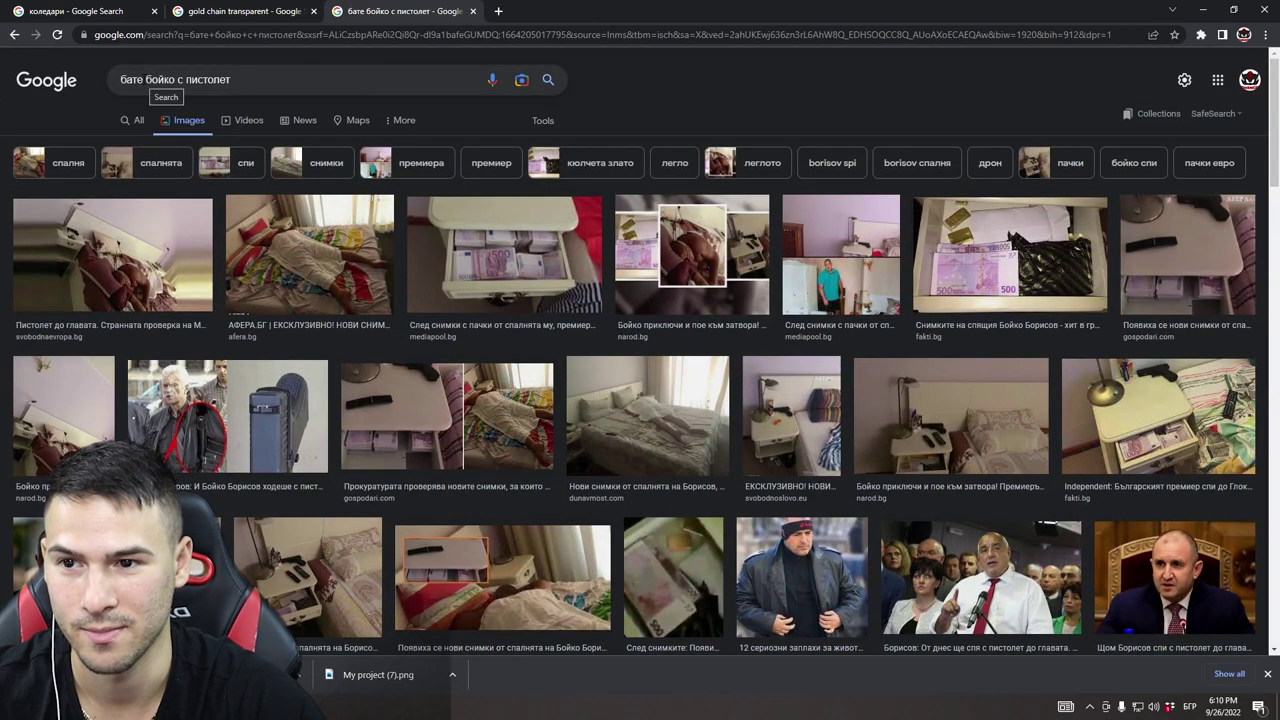
Shorten the image search to "бате бойко" and open the picture with the black fur hat and moustache.
{"action": "key", "text": "ctrl+BackSpace"}
{"action": "key", "text": "ctrl+BackSpace"}
{"action": "key", "text": "Return"}
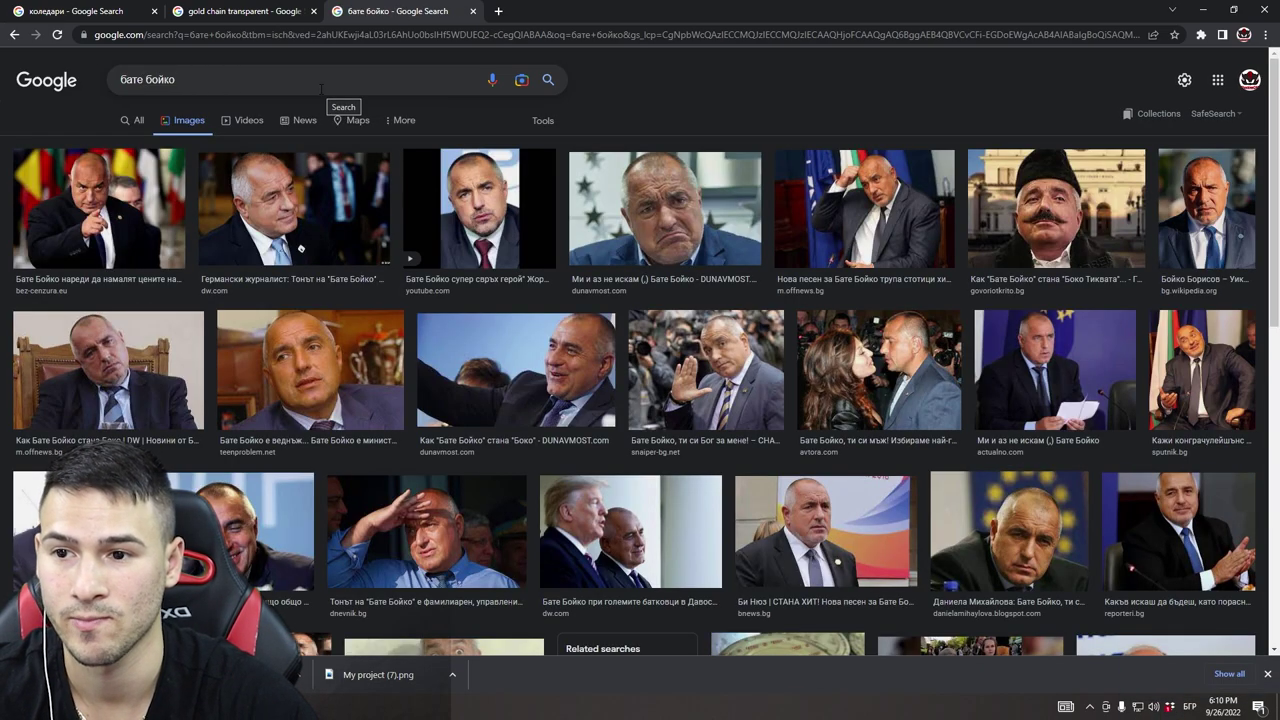
{"action": "left_click", "coordinate": [76, 232]}
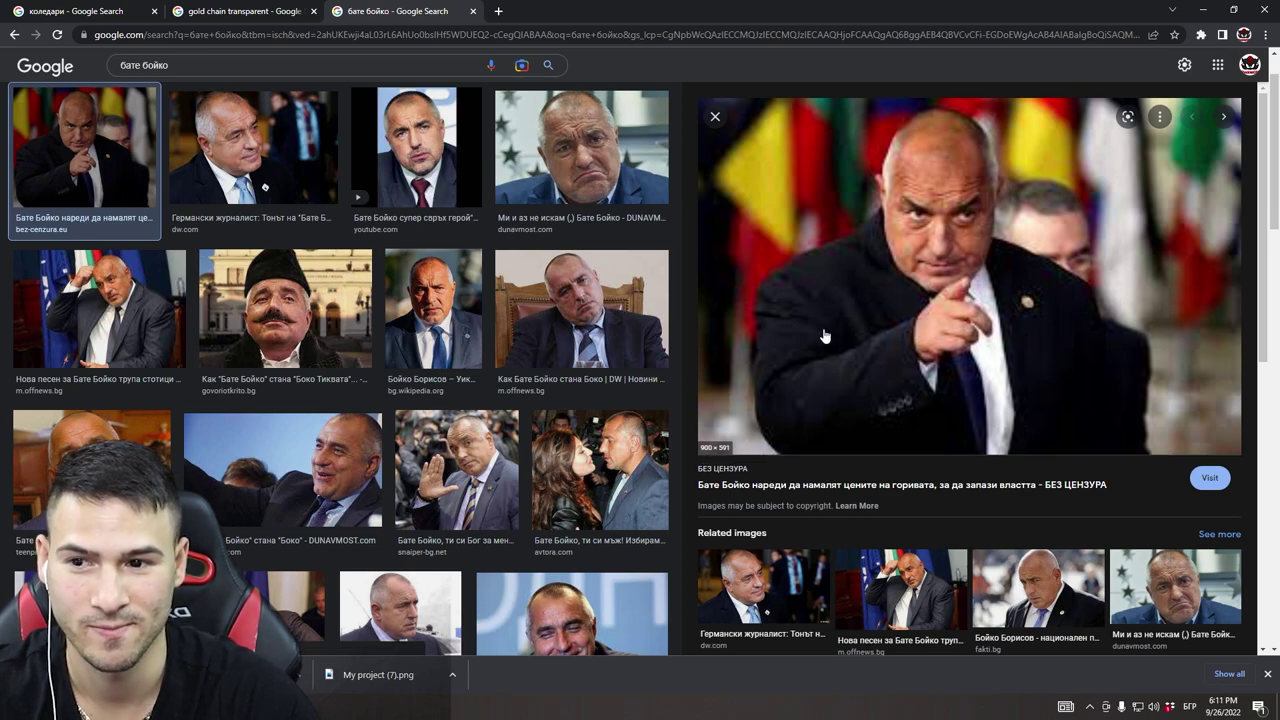
{"action": "left_click", "coordinate": [326, 325]}
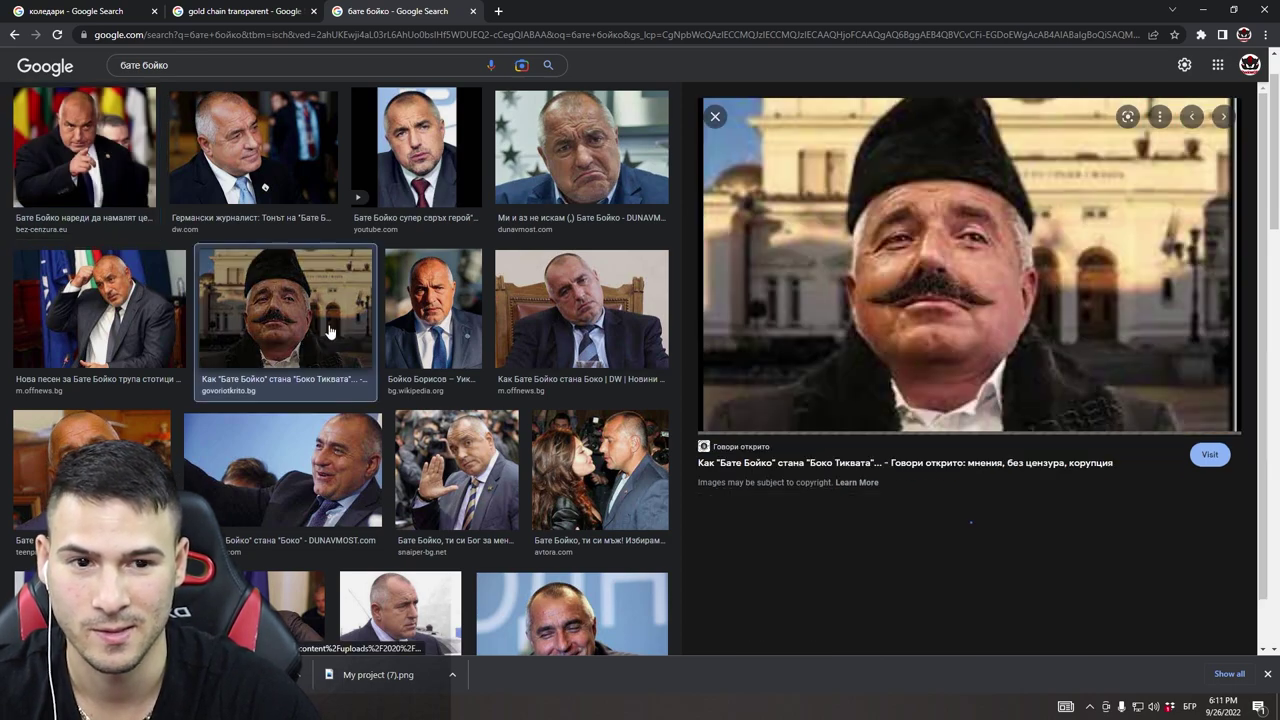
Find the picture of the suited man holding a white face mask and load it into Adobe Express's Remove background tool.
{"action": "scroll", "coordinate": [900, 350], "scroll_direction": "down", "scroll_amount": 2}
{"action": "scroll", "coordinate": [928, 383], "scroll_direction": "up", "scroll_amount": 2}
{"action": "left_click", "coordinate": [715, 116]}
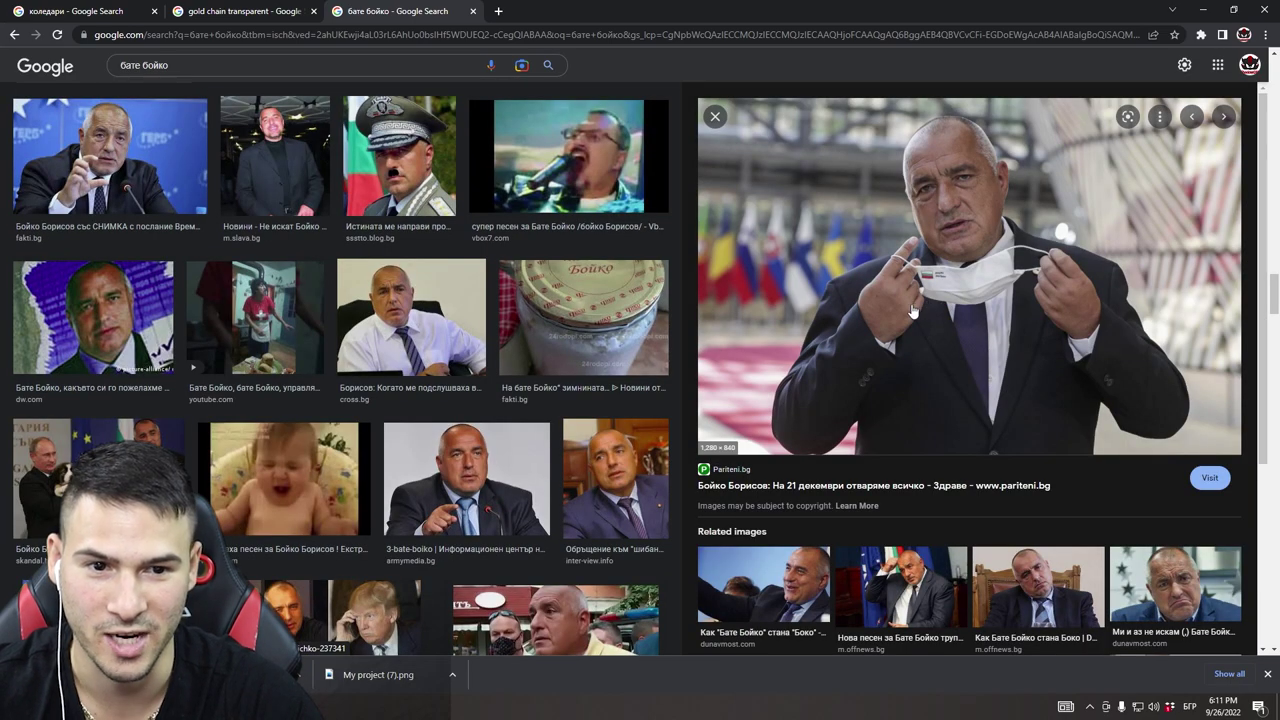
{"action": "left_click_drag", "start_coordinate": [913, 311], "coordinate": [1279, 308]}
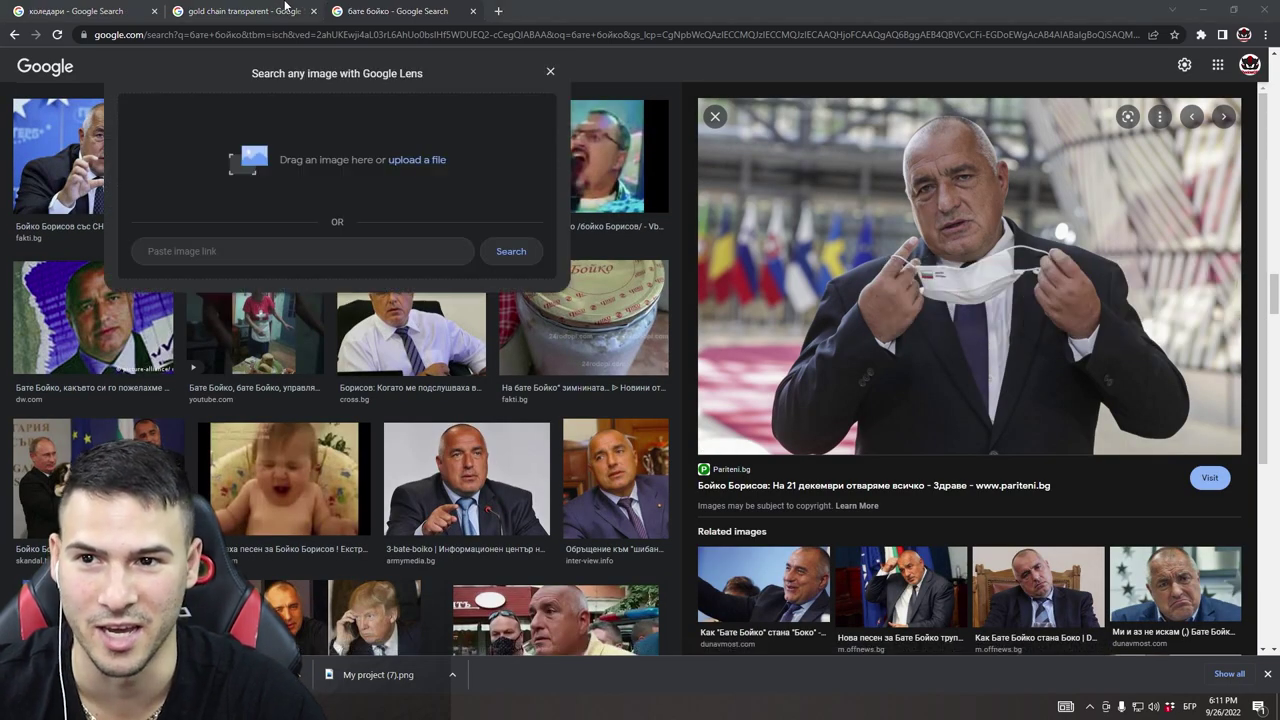
{"action": "left_click", "coordinate": [291, 10]}
{"action": "left_click", "coordinate": [498, 12]}
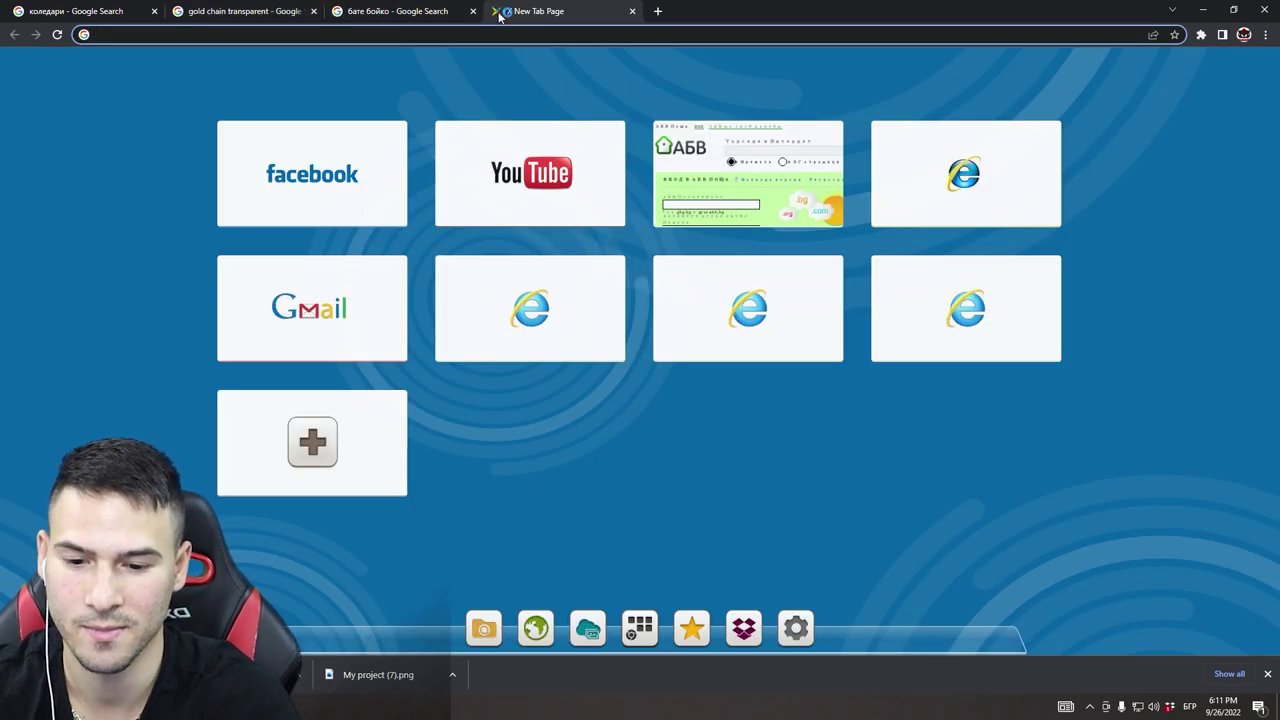
{"action": "key", "text": "ctrl+shift+t"}
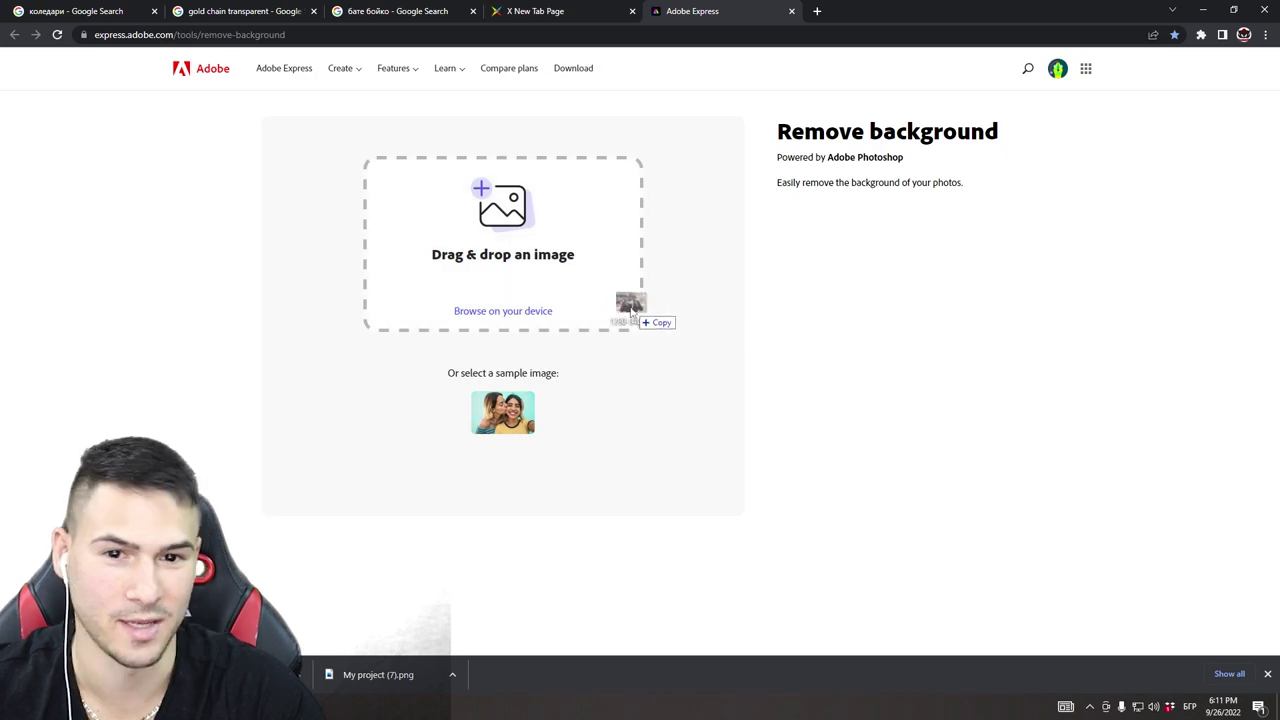
{"action": "left_click_drag", "start_coordinate": [641, 309], "coordinate": [577, 262]}
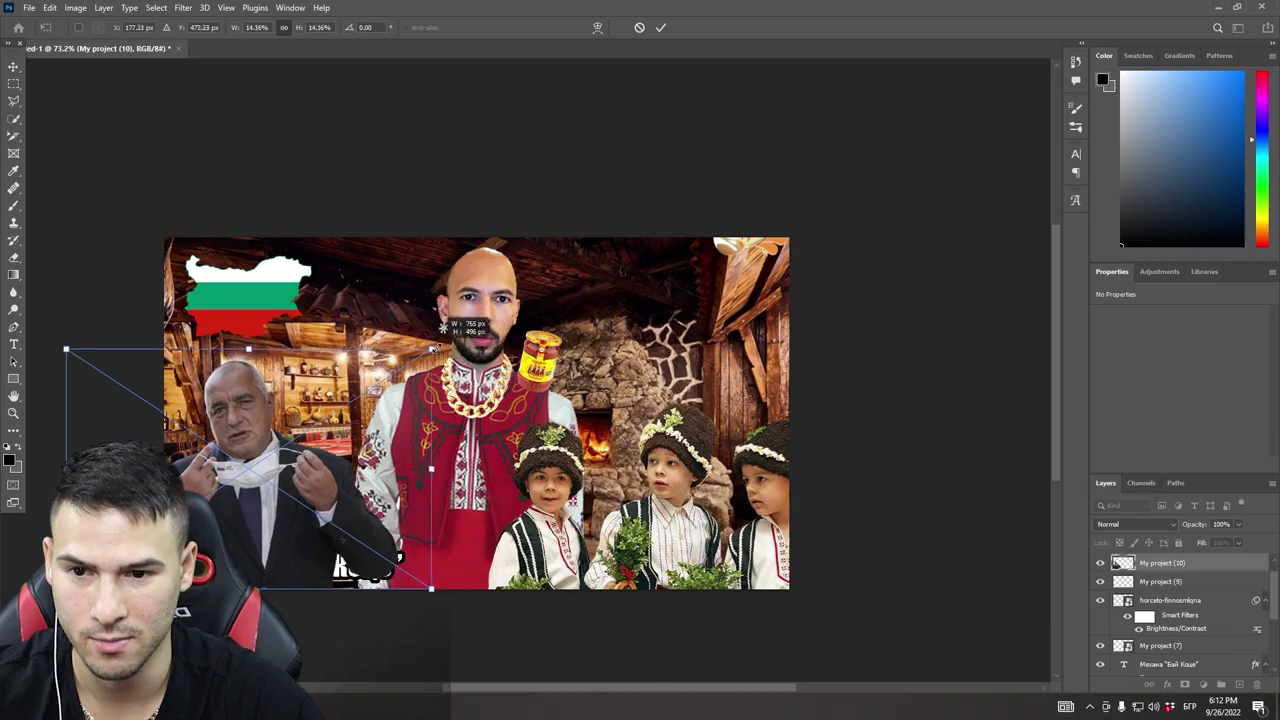
Scale the suited man's cut-out "My project (10)" to 16.18% in the Photoshop composite, standing in front of the bar shelves.
{"action": "left_click_drag", "start_coordinate": [386, 349], "coordinate": [487, 313]}
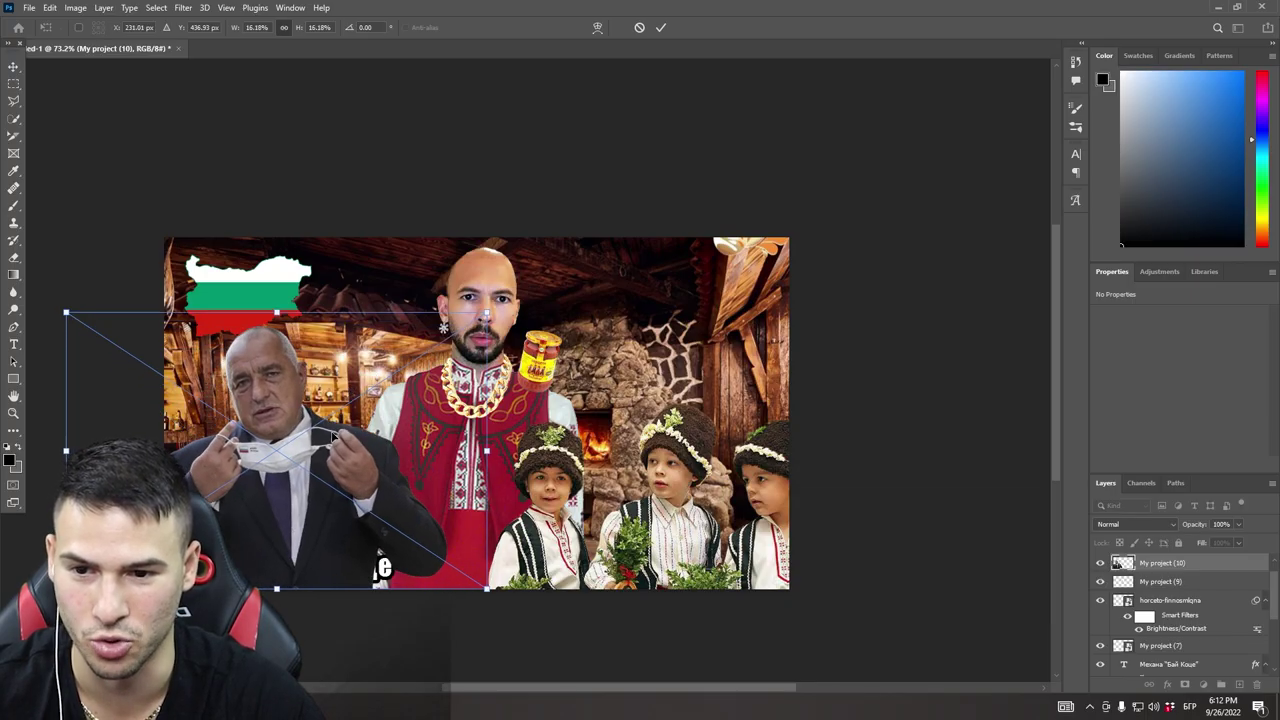
{"action": "key", "text": "Return"}
{"action": "key", "text": "m"}
Move the suited man's layer "My project (10)" below the title text layer Механа "Бай Коце".
{"action": "left_click_drag", "start_coordinate": [1187, 566], "coordinate": [1177, 631]}
{"action": "scroll", "coordinate": [1189, 588], "scroll_direction": "down", "scroll_amount": 1}
{"action": "scroll", "coordinate": [1186, 586], "scroll_direction": "up", "scroll_amount": 1}
{"action": "scroll", "coordinate": [1178, 628], "scroll_direction": "down", "scroll_amount": 1}
{"action": "left_click_drag", "start_coordinate": [1178, 592], "coordinate": [1180, 645]}
Rasterize the suited man's layer and retouch the white face mask off his shirt, tie and jacket.
{"action": "scroll", "coordinate": [230, 470], "scroll_direction": "up", "scroll_amount": 5}
{"action": "scroll", "coordinate": [279, 474], "scroll_direction": "up", "scroll_amount": 3}
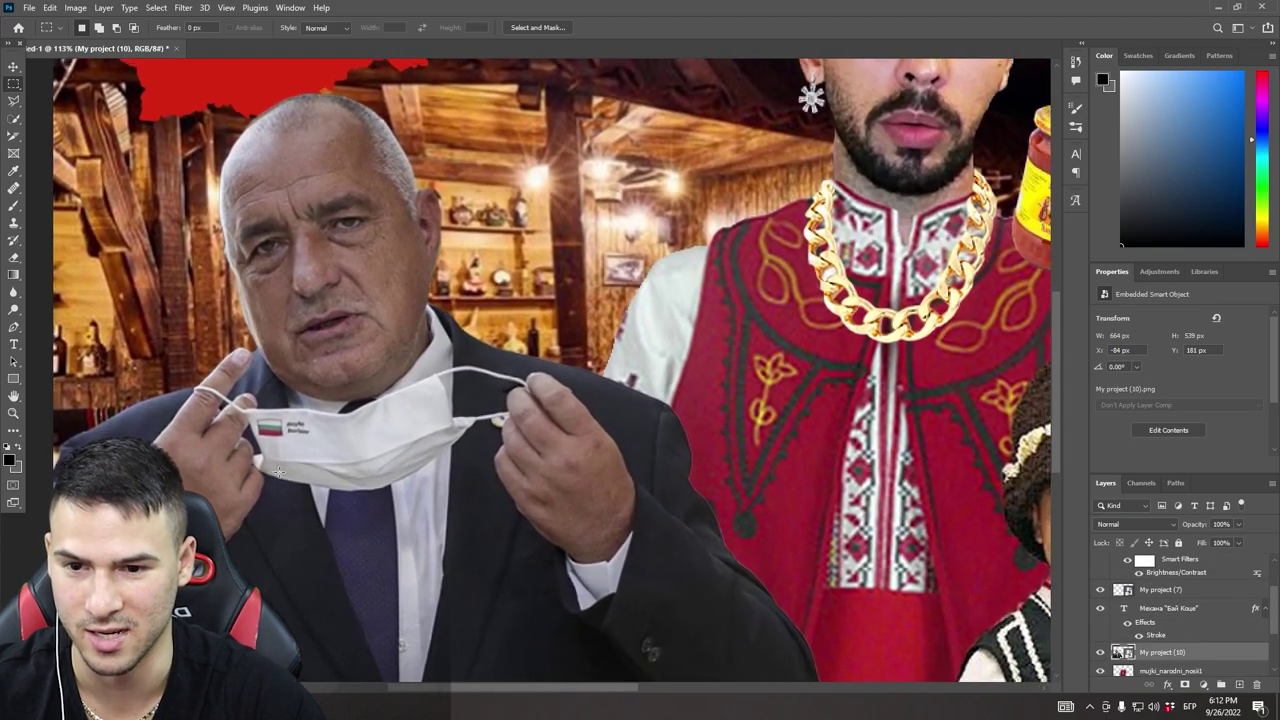
{"action": "scroll", "coordinate": [515, 455], "scroll_direction": "down", "scroll_amount": 4}
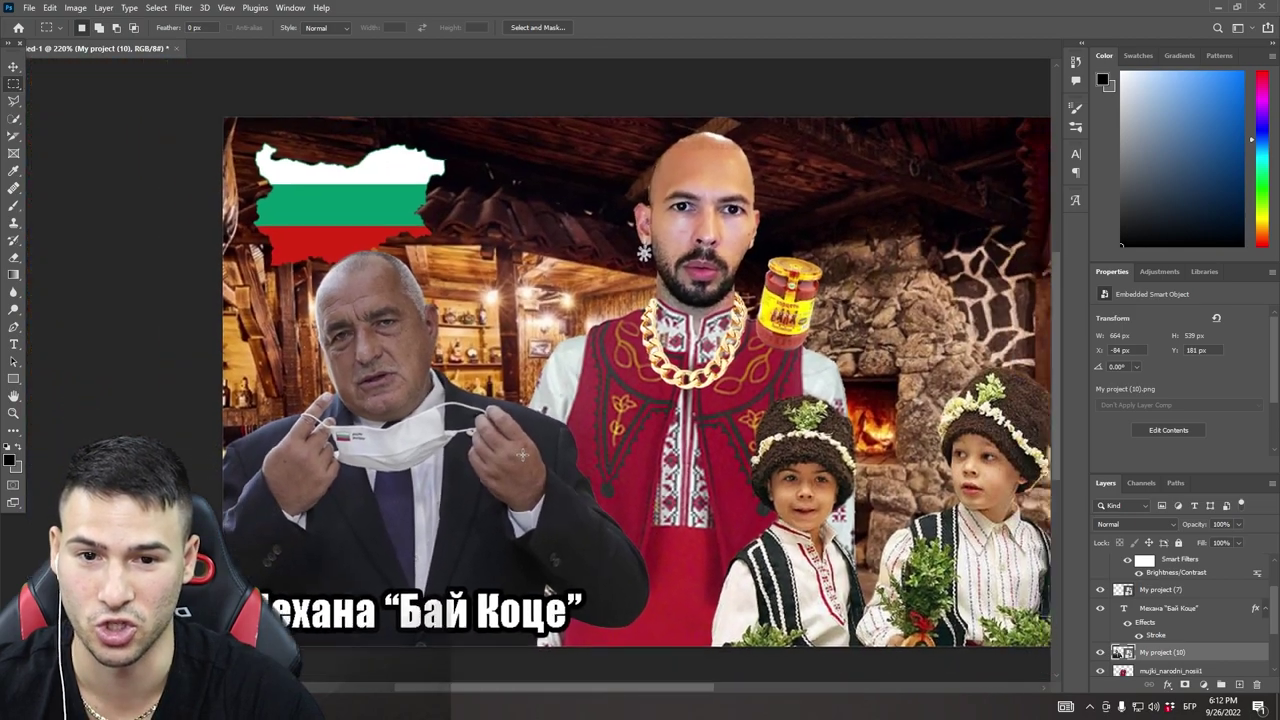
{"action": "key", "text": "j"}
{"action": "scroll", "coordinate": [525, 428], "scroll_direction": "up", "scroll_amount": 5}
{"action": "scroll", "coordinate": [525, 428], "scroll_direction": "up", "scroll_amount": 3}
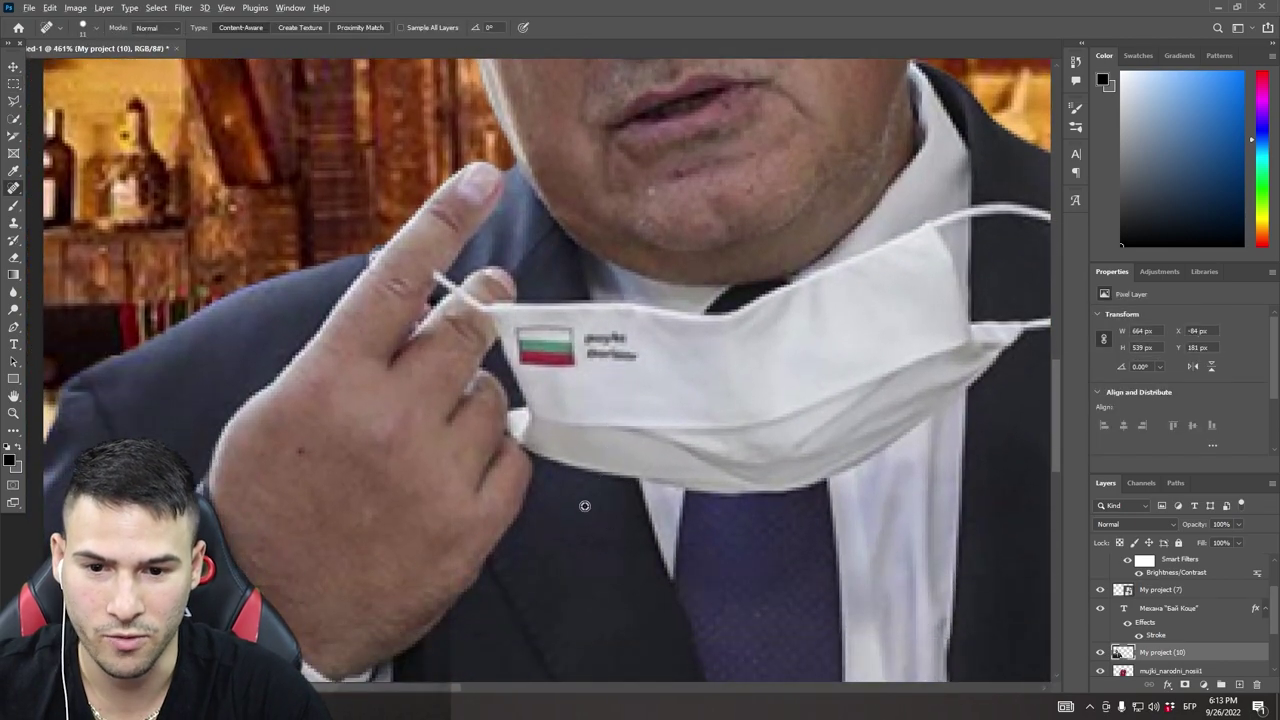
{"action": "left_click", "coordinate": [586, 506], "text": "alt"}
{"action": "left_click", "coordinate": [663, 277]}
{"action": "scroll", "coordinate": [580, 477], "scroll_direction": "down", "scroll_amount": 2}
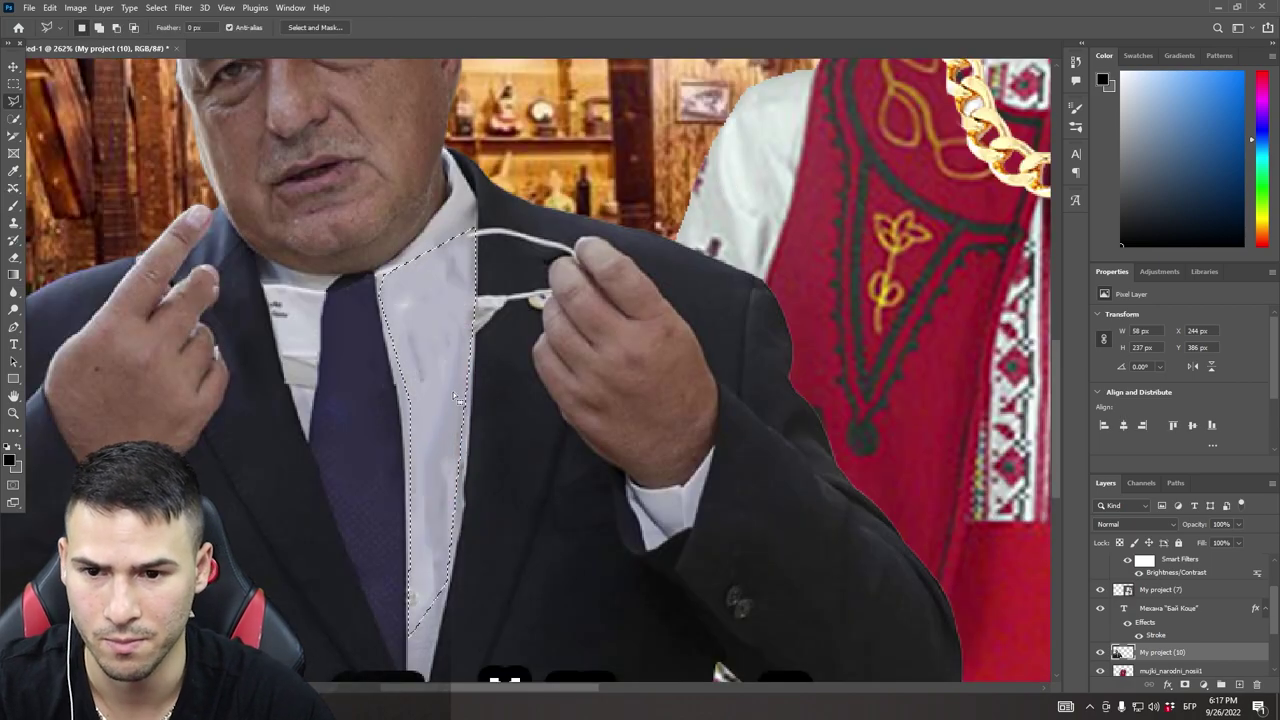
Select the retouched shirt area beside the tie with the Polygonal Lasso and apply a Gaussian Blur of 0.9 pixels.
{"action": "key", "text": "ctrl+d"}
{"action": "scroll", "coordinate": [475, 358], "scroll_direction": "down", "scroll_amount": 1}
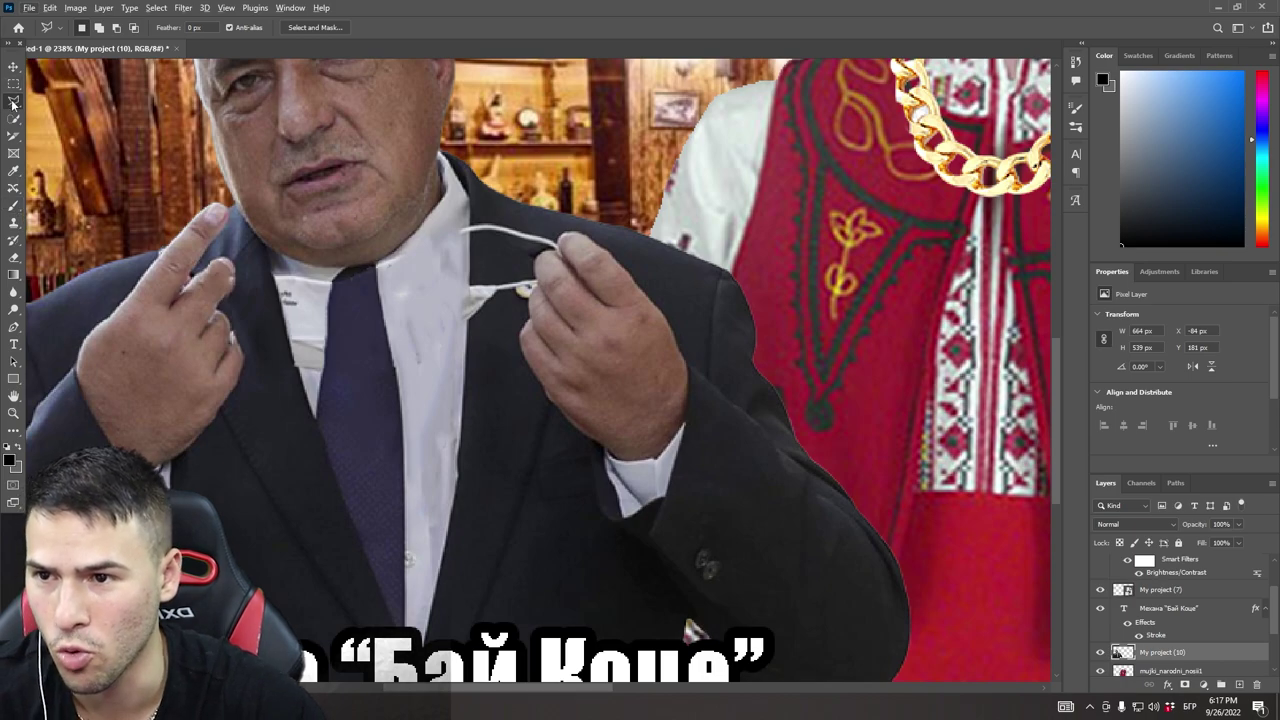
{"action": "mouse_move", "coordinate": [407, 405]}
{"action": "left_mouse_down"}
{"action": "mouse_move", "coordinate": [413, 618]}
{"action": "mouse_move", "coordinate": [458, 500]}
{"action": "mouse_move", "coordinate": [464, 212]}
{"action": "left_mouse_up"}
{"action": "left_click", "coordinate": [183, 7]}
{"action": "mouse_move", "coordinate": [320, 172]}
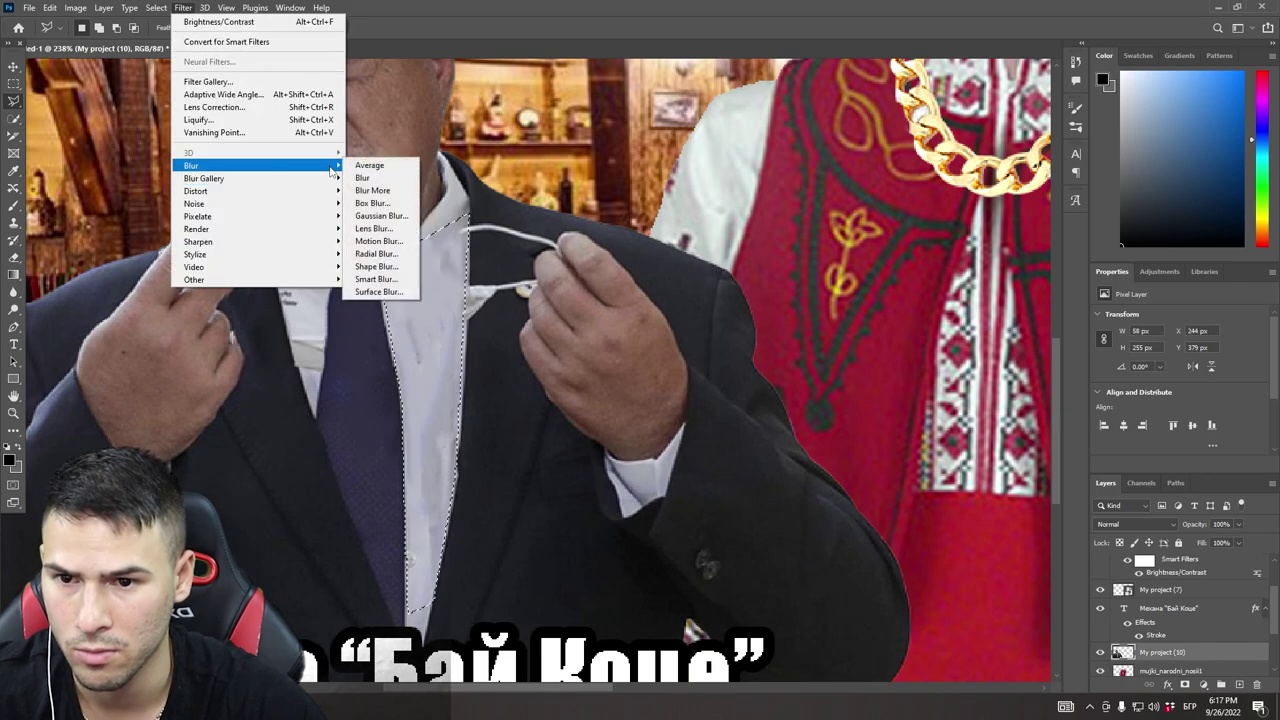
{"action": "left_click", "coordinate": [377, 216]}
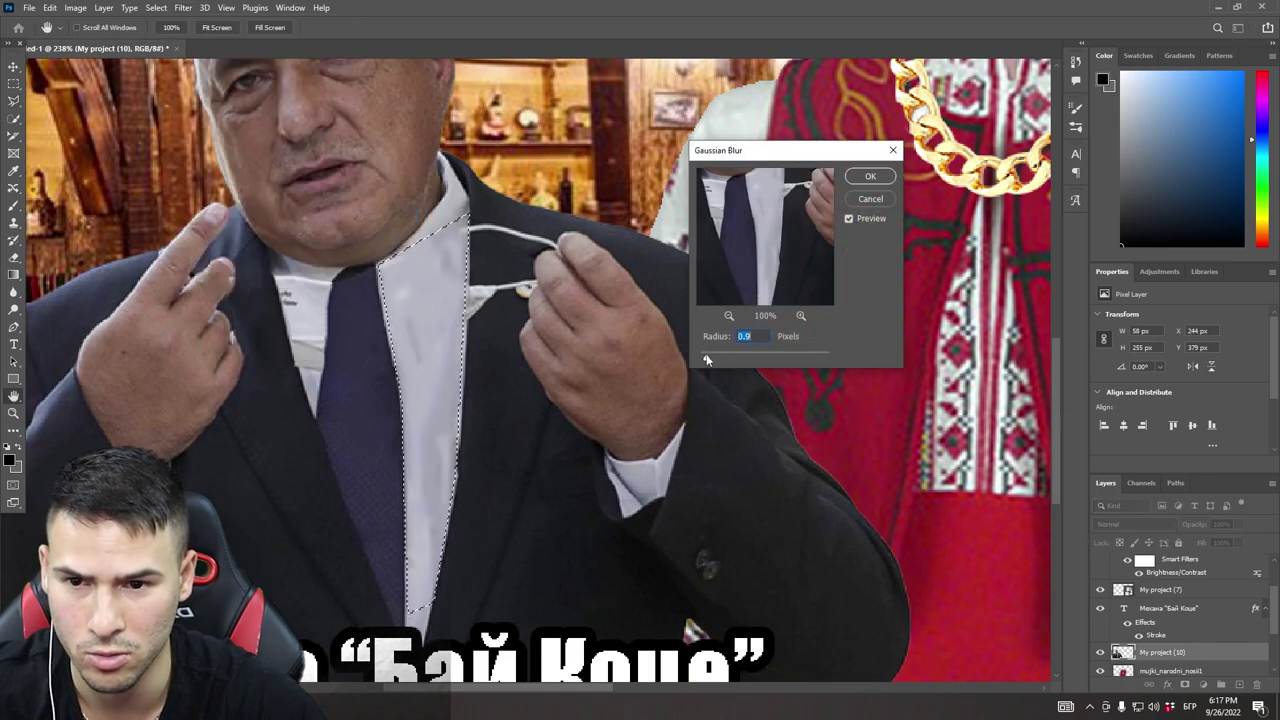
{"action": "left_click", "coordinate": [870, 176]}
{"action": "left_click", "coordinate": [12, 84]}
{"action": "left_click", "coordinate": [147, 199]}
Retouch away the remaining mask pieces and strings around the suited man's shirt, lapel and hands.
{"action": "scroll", "coordinate": [229, 399], "scroll_direction": "down", "scroll_amount": 8}
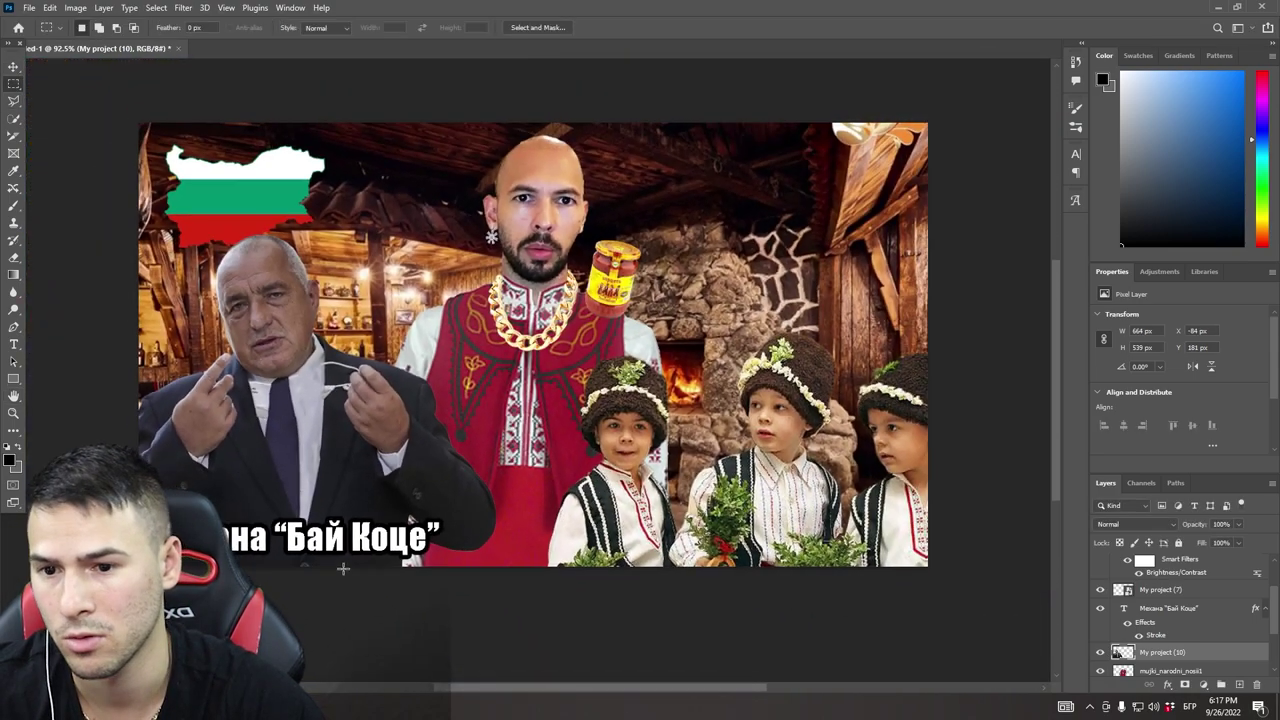
{"action": "scroll", "coordinate": [451, 489], "scroll_direction": "up", "scroll_amount": 5}
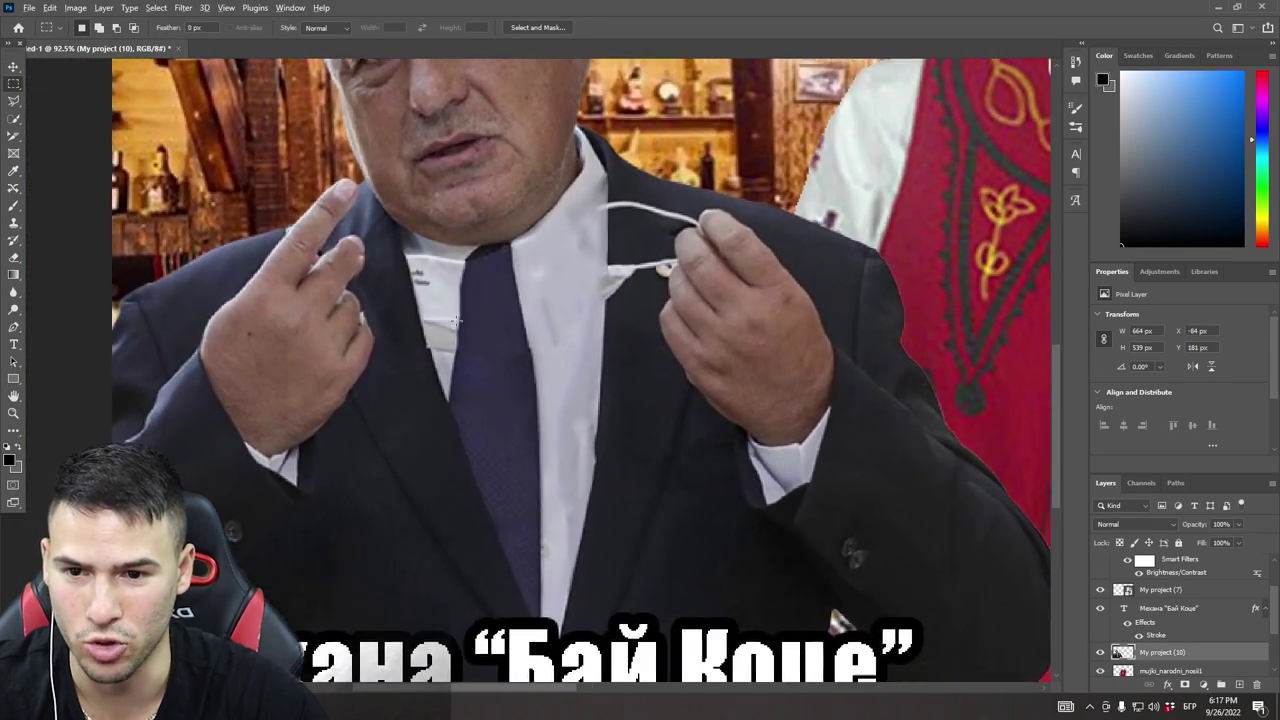
{"action": "scroll", "coordinate": [449, 378], "scroll_direction": "up", "scroll_amount": 2}
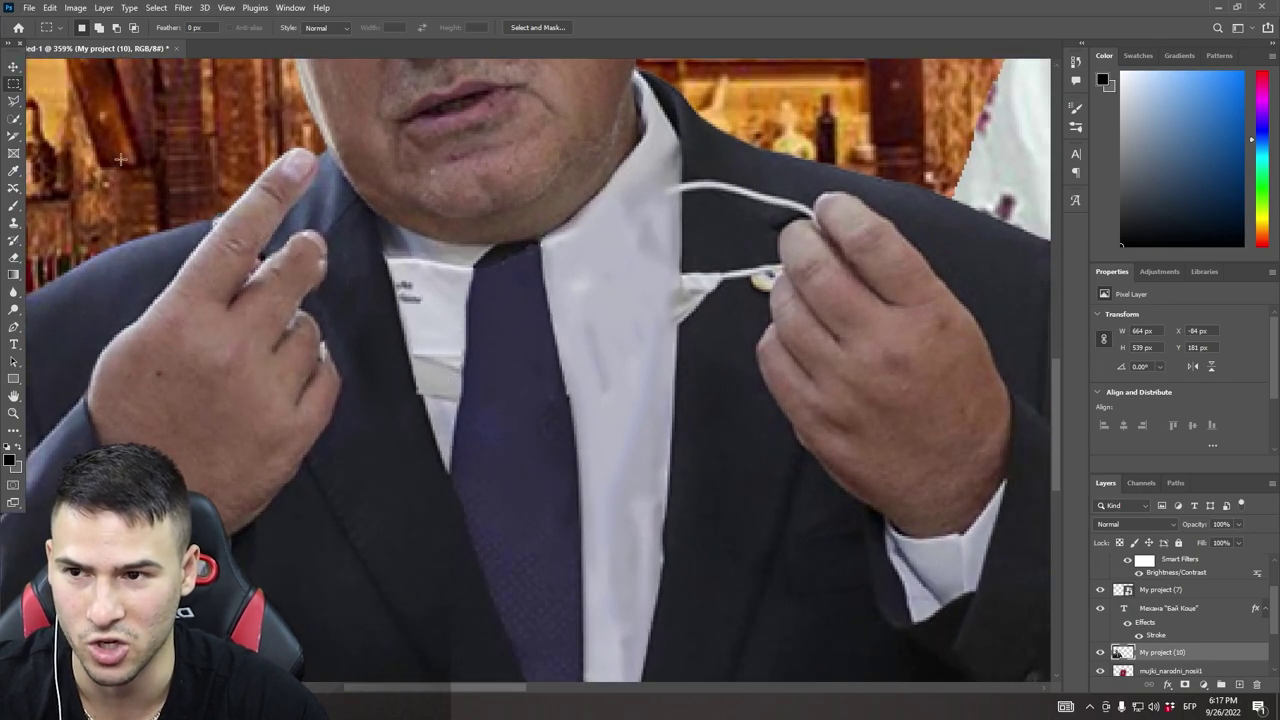
{"action": "key", "text": "j"}
{"action": "scroll", "coordinate": [430, 480], "scroll_direction": "down", "scroll_amount": 6}
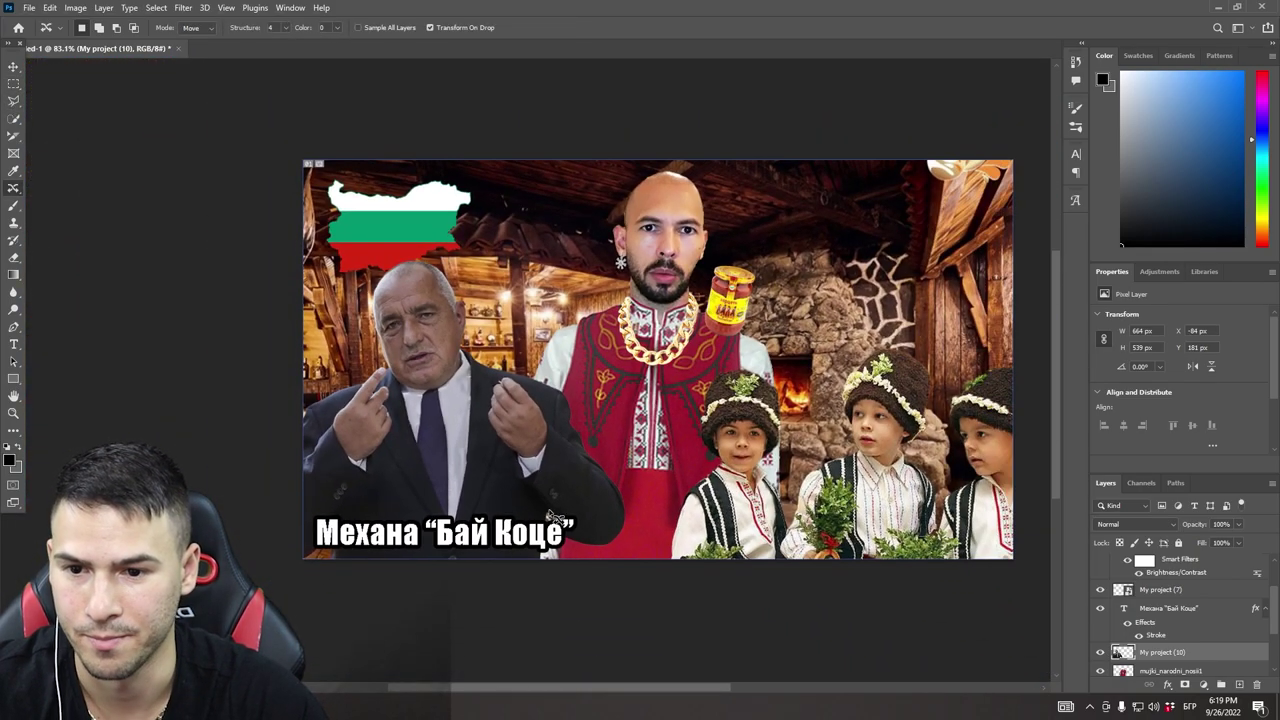
{"action": "left_click_drag", "start_coordinate": [578, 688], "coordinate": [556, 687]}
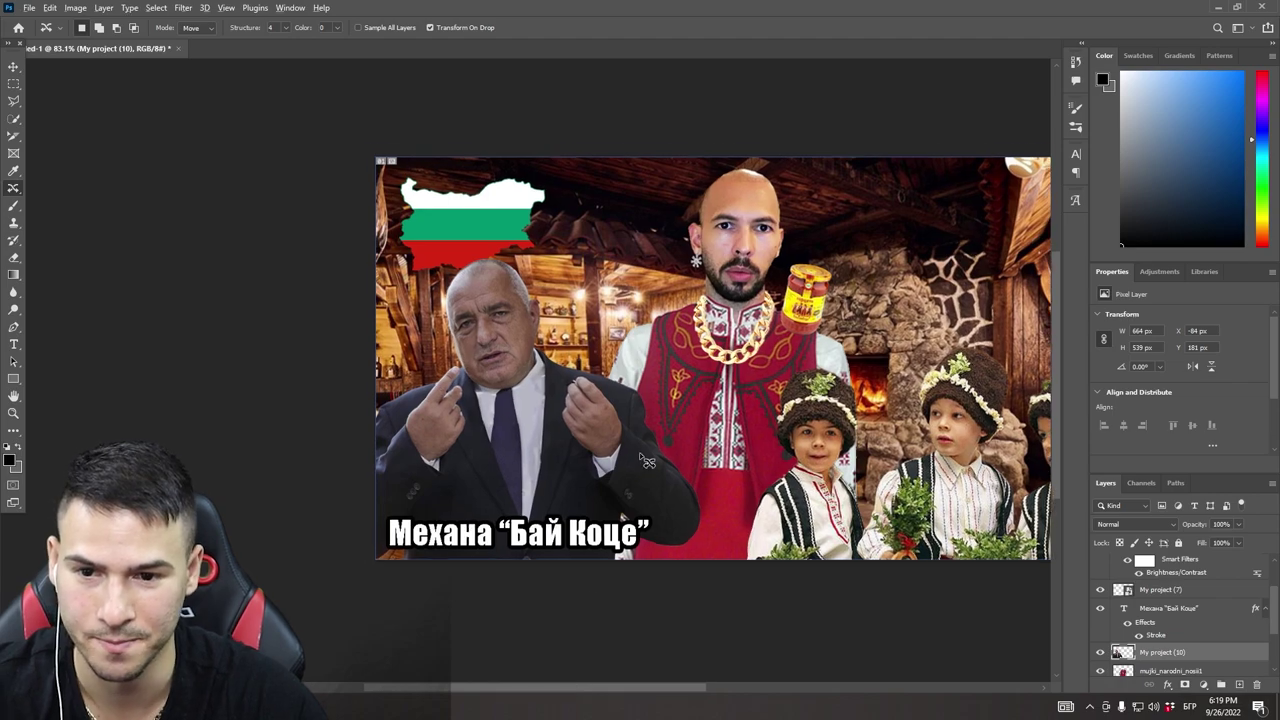
{"action": "scroll", "coordinate": [636, 456], "scroll_direction": "up", "scroll_amount": 1}
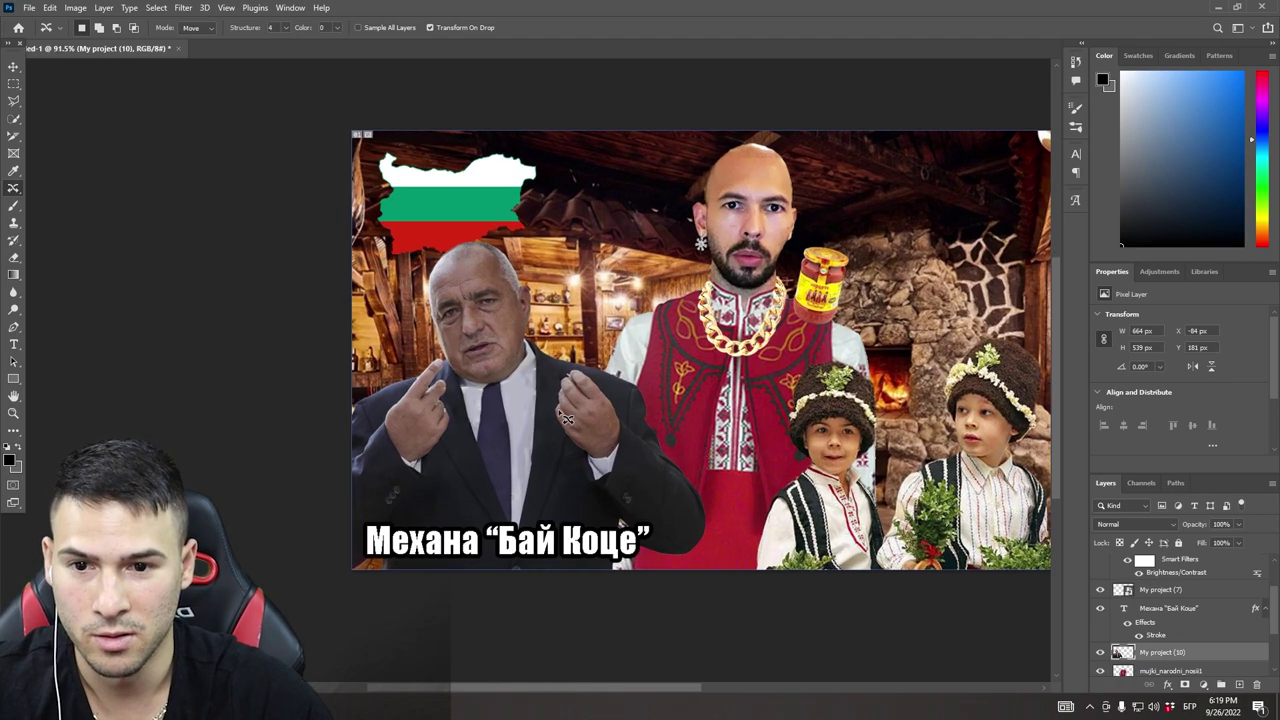
Switch to Chrome and search Google Images for "франзела".
{"action": "key", "text": "alt+Tab"}
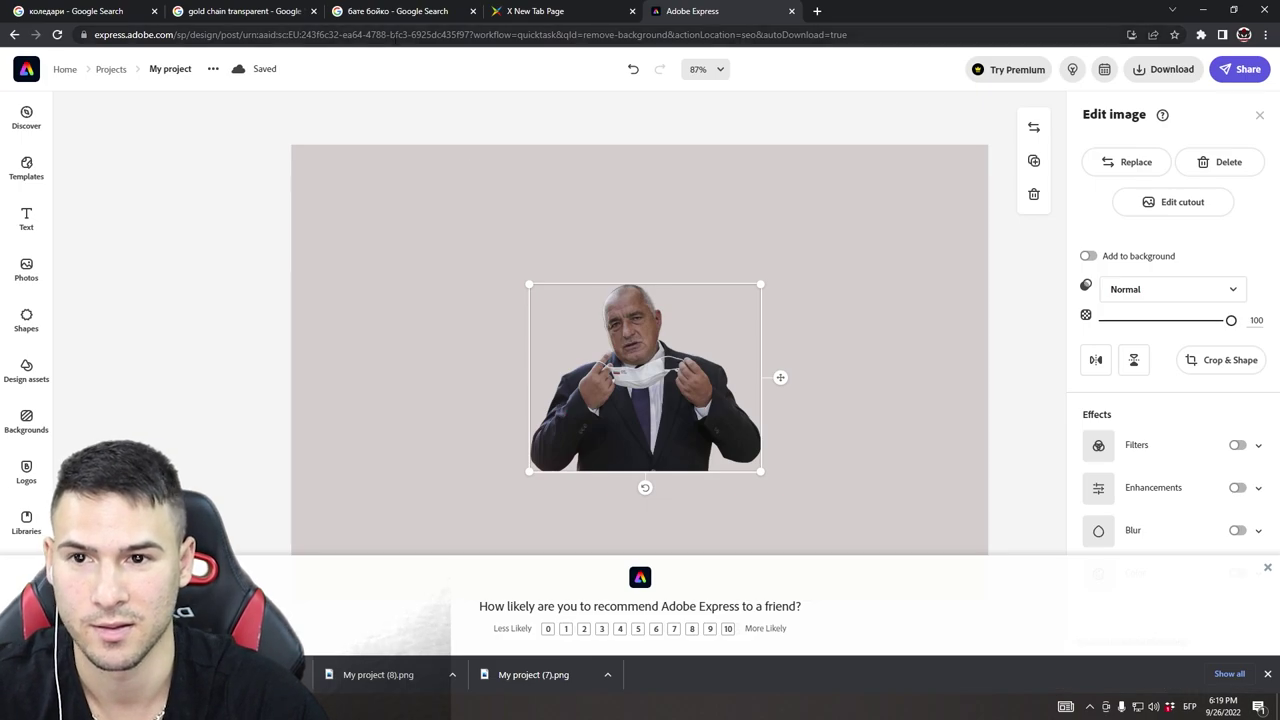
{"action": "left_click", "coordinate": [394, 38]}
{"action": "type", "text": "франзела"}
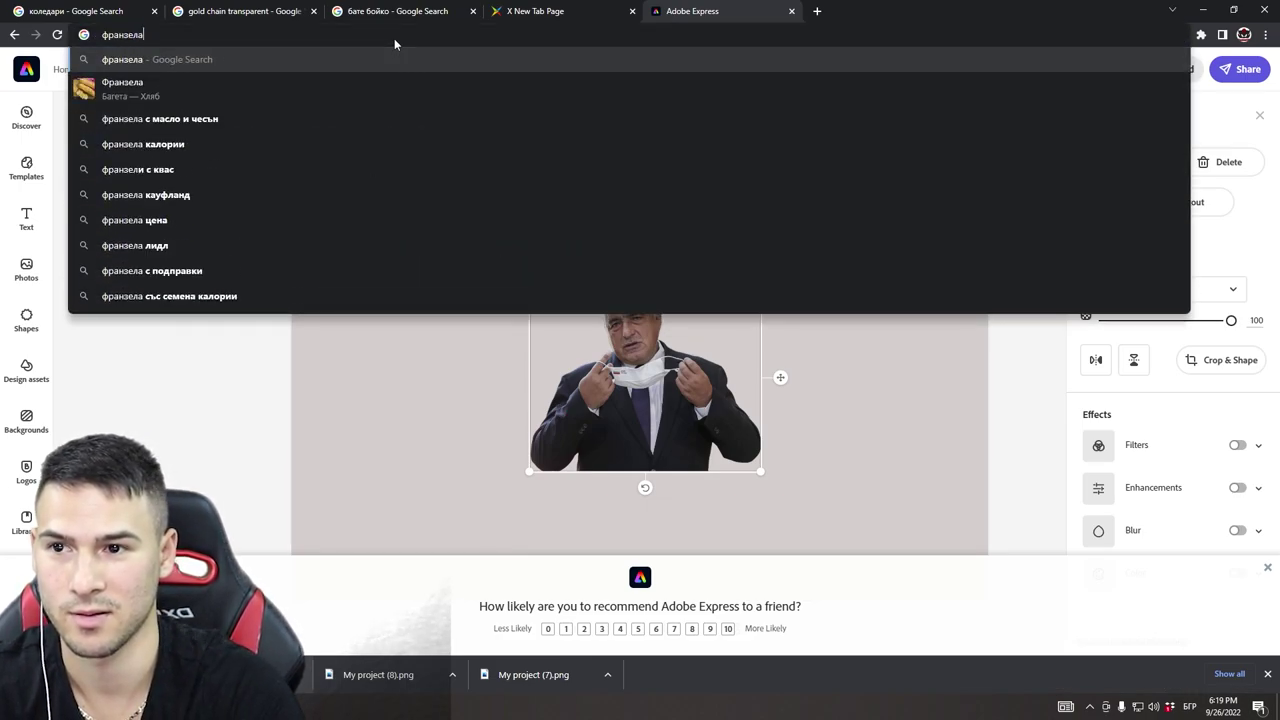
{"action": "key", "text": "Return"}
{"action": "left_click", "coordinate": [218, 128]}
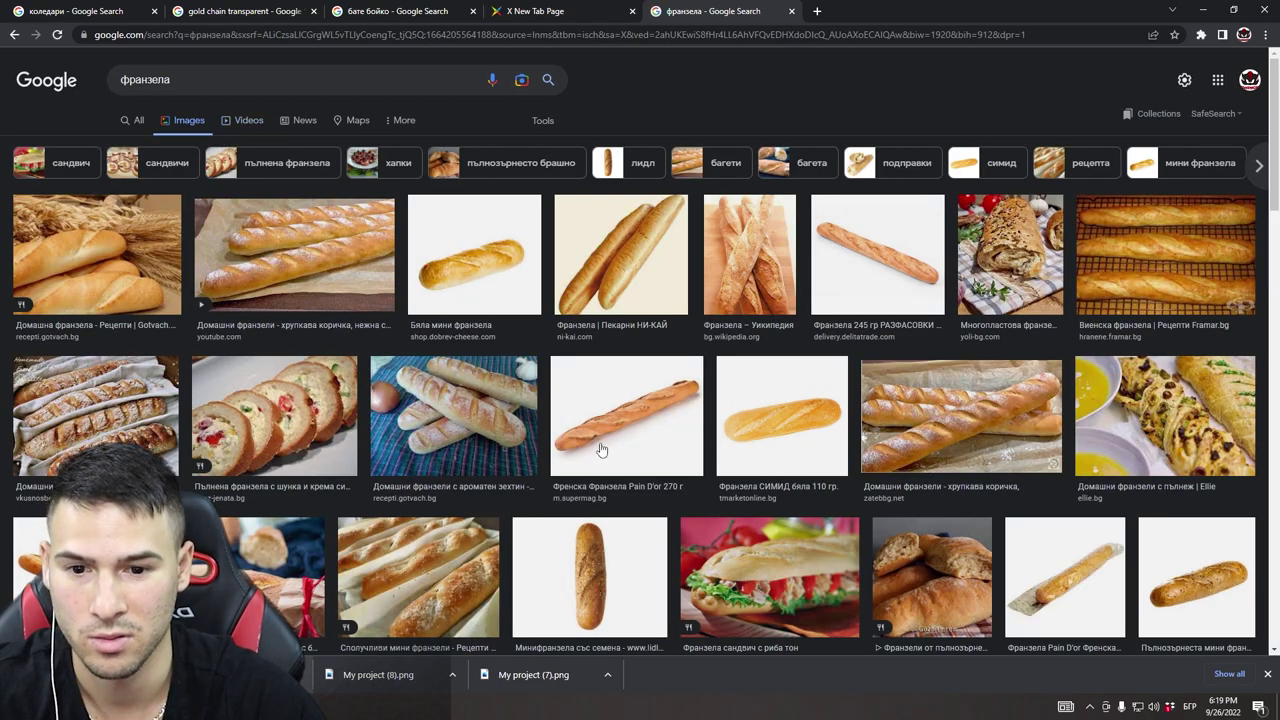
Search Google Images for "хляб" and open the moetotialo.com picture of a single long loaf on a white background.
{"action": "left_click", "coordinate": [266, 83]}
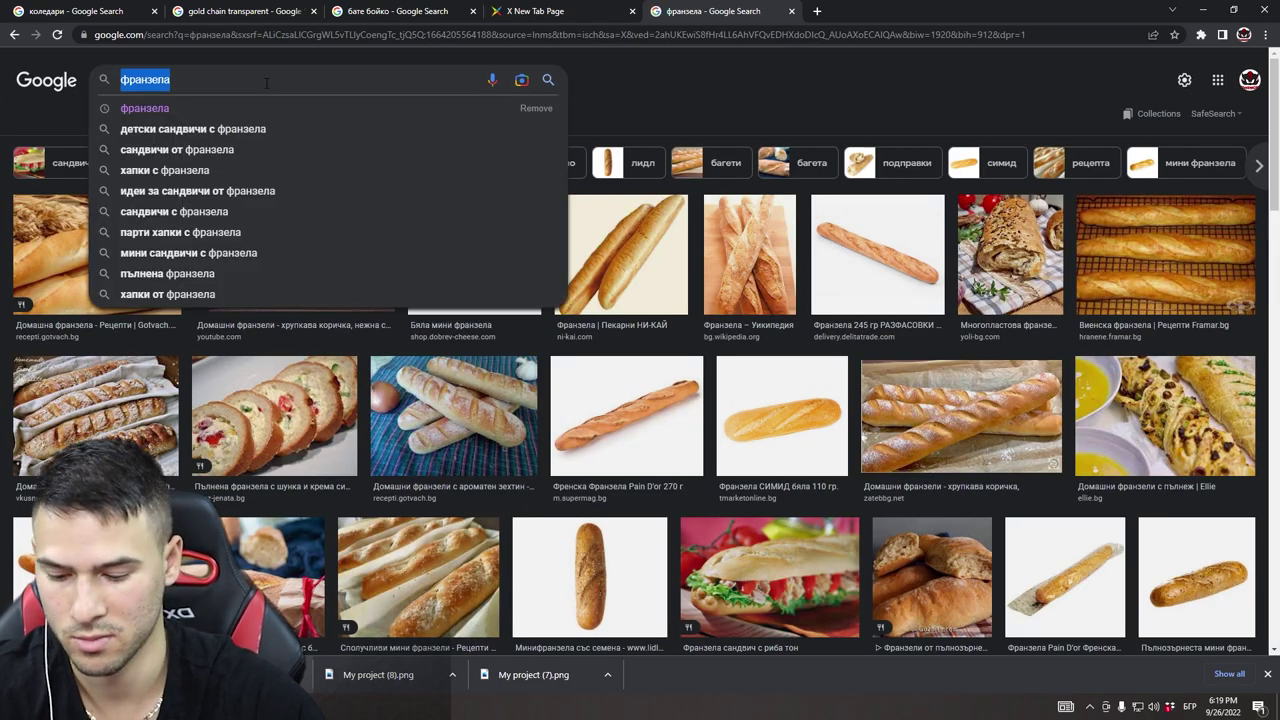
{"action": "type", "text": "хляб"}
{"action": "key", "text": "Return"}
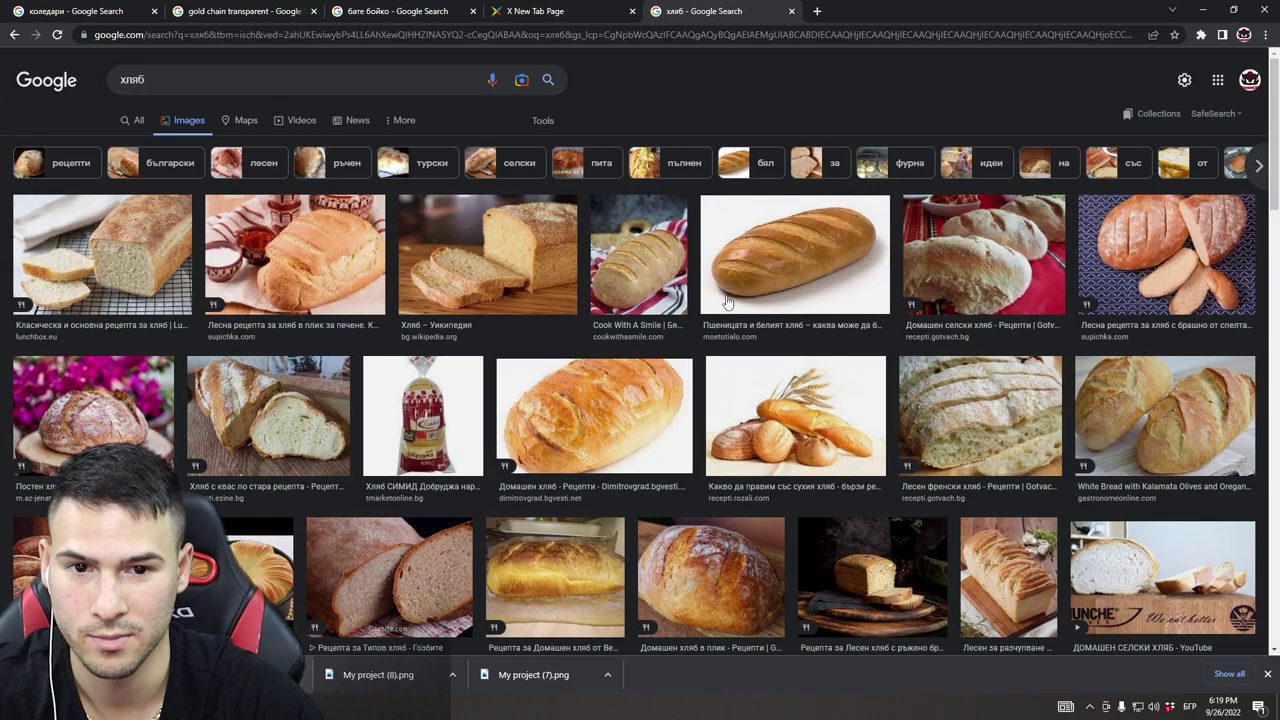
{"action": "left_click", "coordinate": [743, 282]}
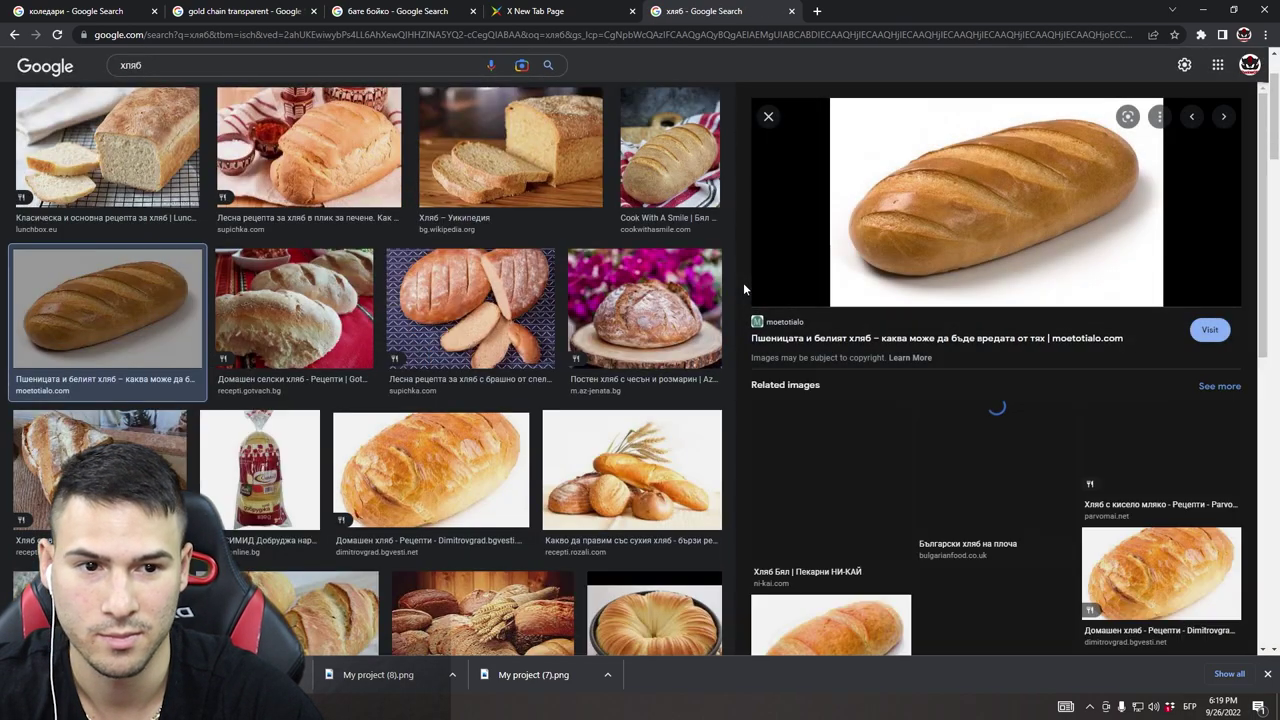
{"action": "left_click", "coordinate": [521, 65]}
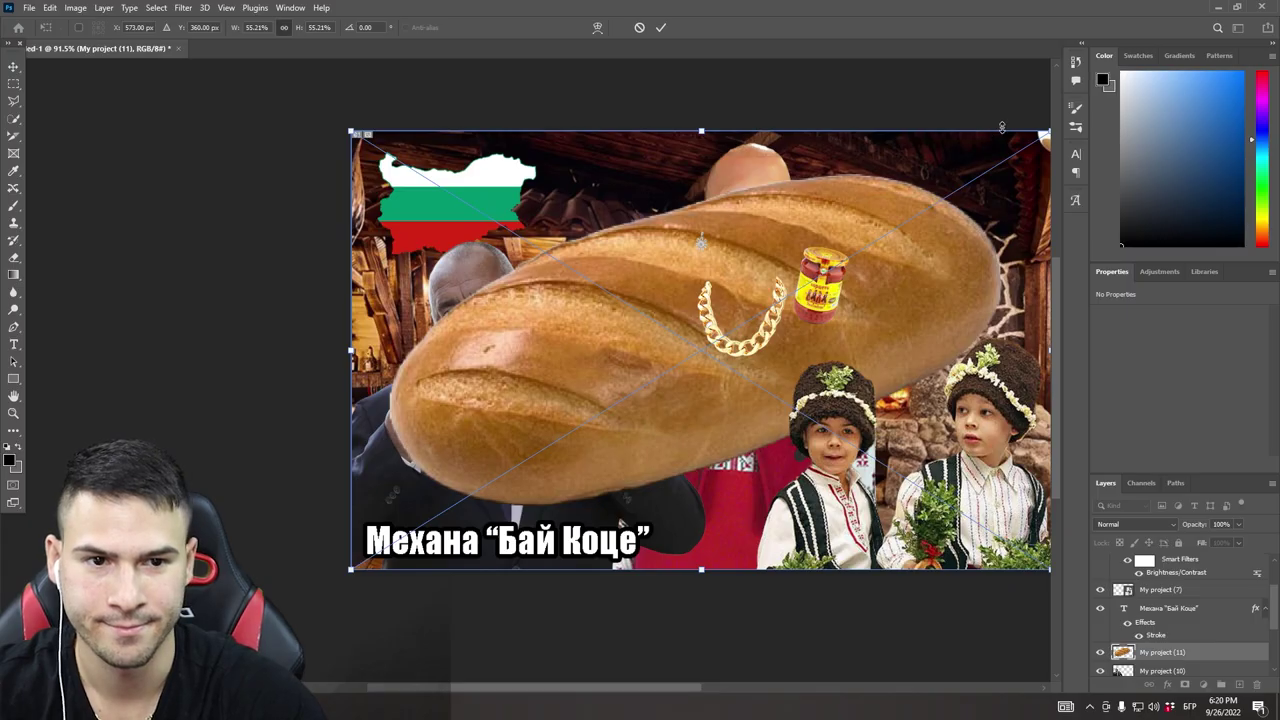
Scale the loaf cut-out "My project (11)" to 11.14%, rotate it to 67.92° and place it over the suited man's raised fingers.
{"action": "left_click_drag", "start_coordinate": [1002, 127], "coordinate": [771, 573]}
{"action": "left_click_drag", "start_coordinate": [725, 513], "coordinate": [420, 376]}
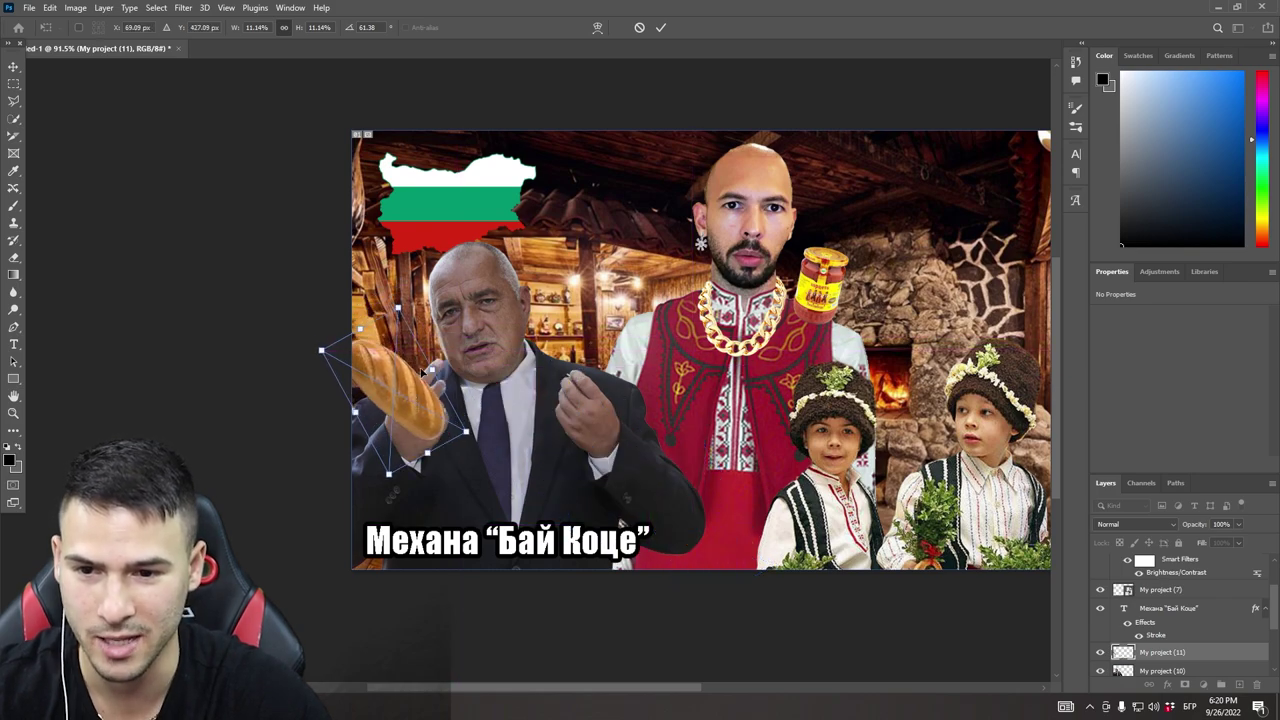
{"action": "left_click_drag", "start_coordinate": [399, 308], "coordinate": [427, 304]}
{"action": "key", "text": "Return"}
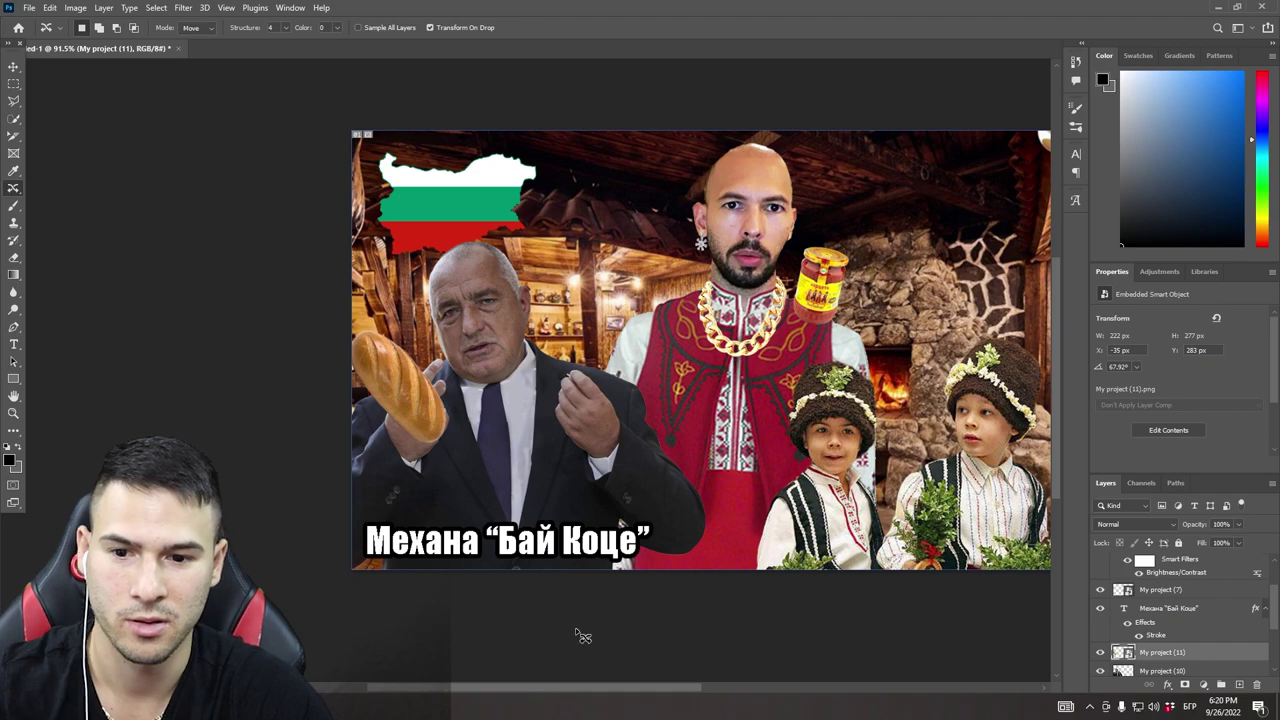
Move the loaf layer "My project (11)" above the "My project (7)" layer and hide it.
{"action": "left_click_drag", "start_coordinate": [601, 690], "coordinate": [592, 690]}
{"action": "left_click_drag", "start_coordinate": [405, 427], "coordinate": [606, 432]}
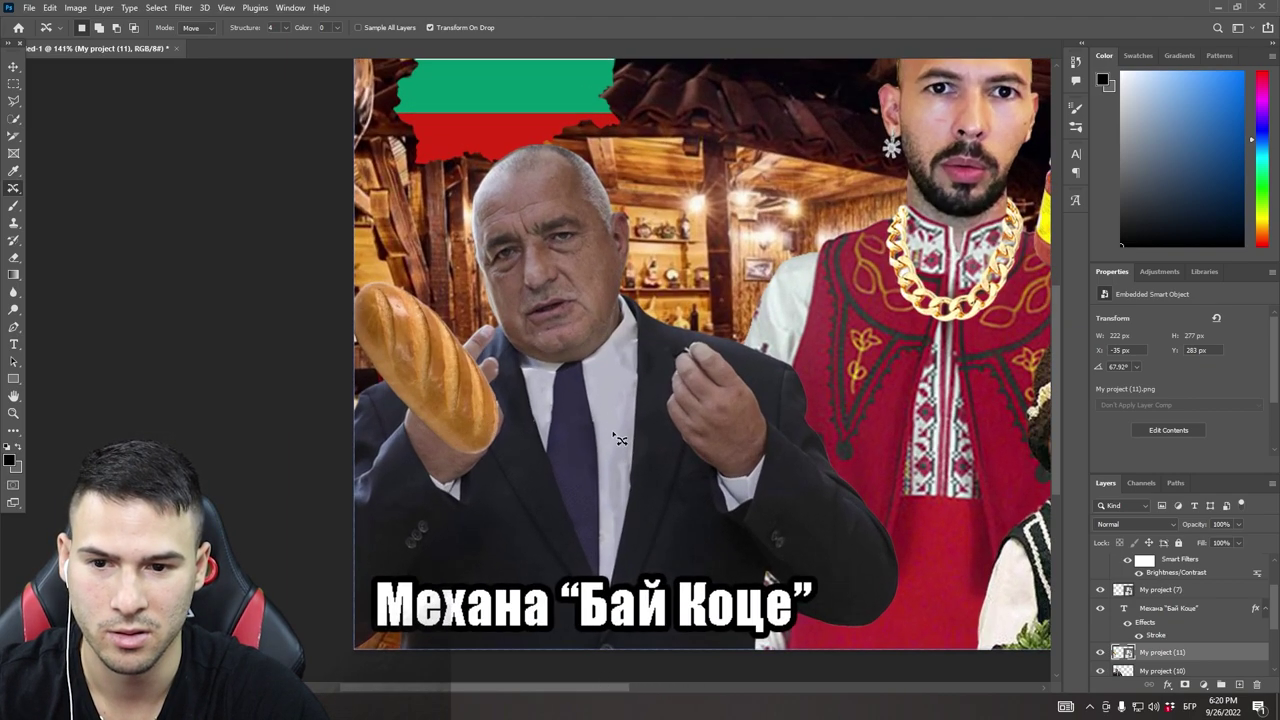
{"action": "scroll", "coordinate": [1004, 567], "scroll_direction": "up", "scroll_amount": 1}
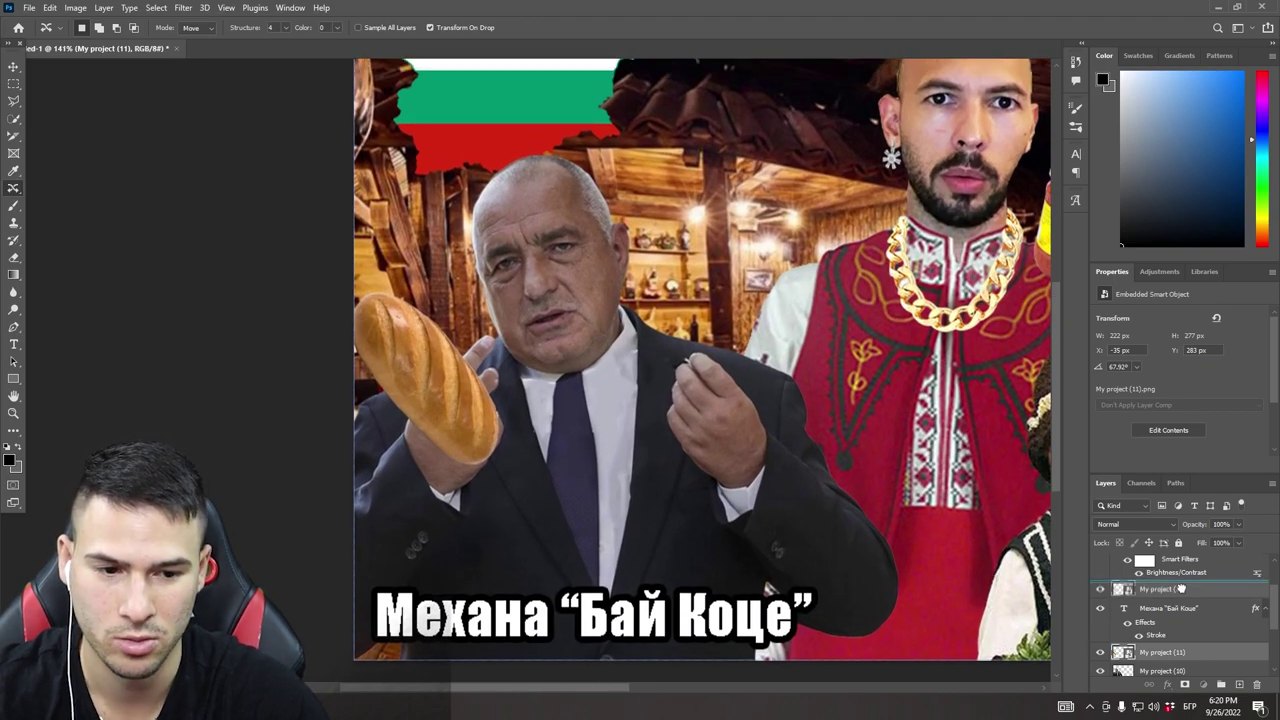
{"action": "left_click_drag", "start_coordinate": [1181, 589], "coordinate": [1183, 591]}
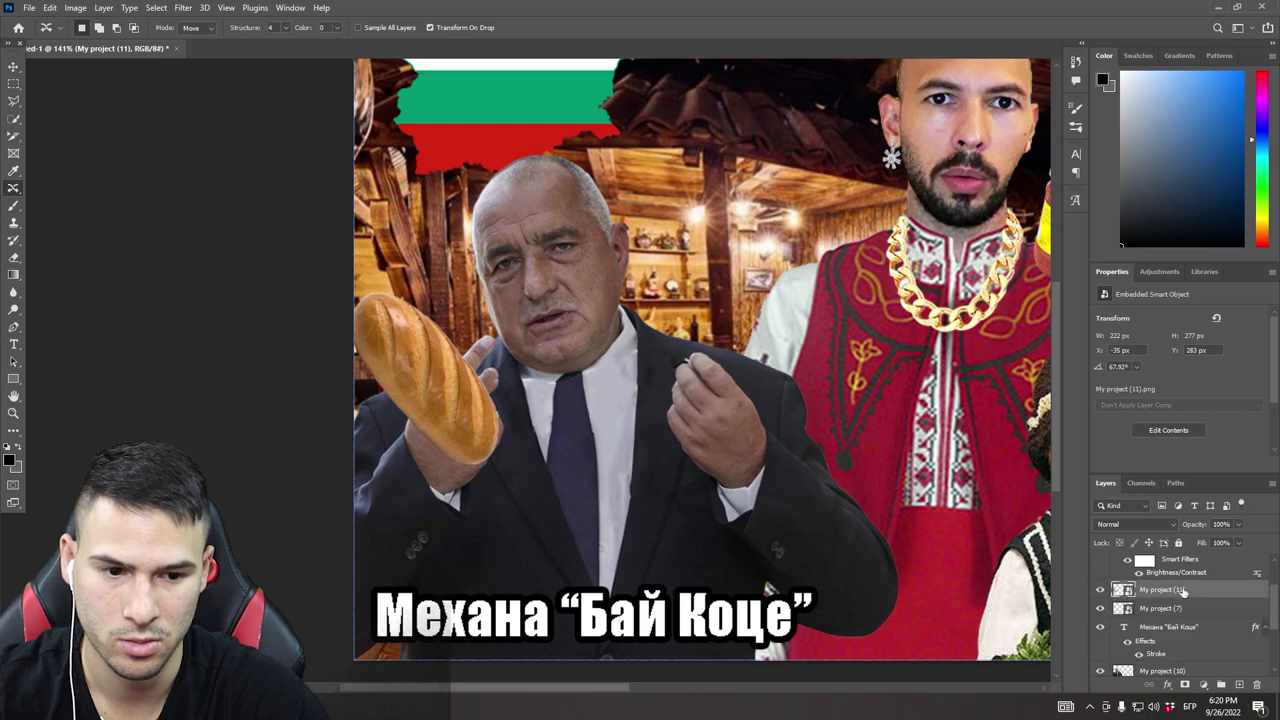
{"action": "left_click", "coordinate": [1100, 590]}
Fit the loaf into the suited man's other hand, behind his fingers, at 11.58% scale and -37.80° rotation.
{"action": "key", "text": "v"}
{"action": "left_click", "coordinate": [558, 453]}
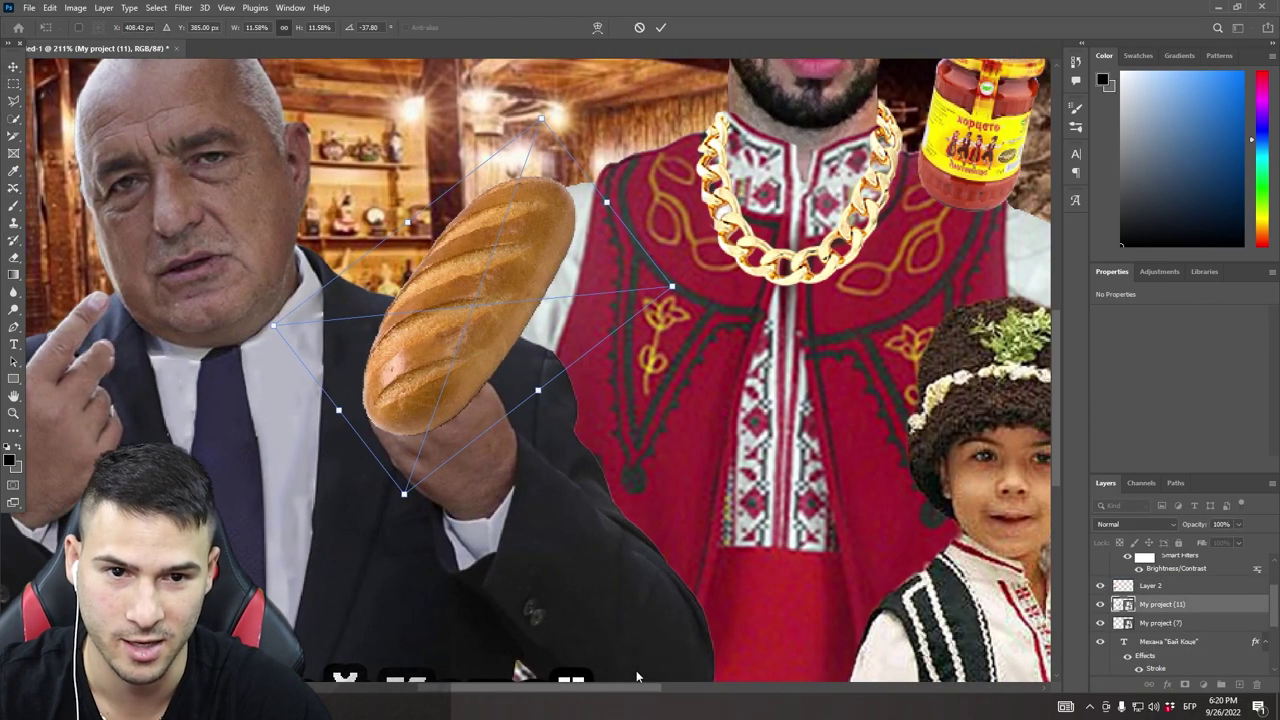
{"action": "scroll", "coordinate": [636, 670], "scroll_direction": "up", "scroll_amount": 3}
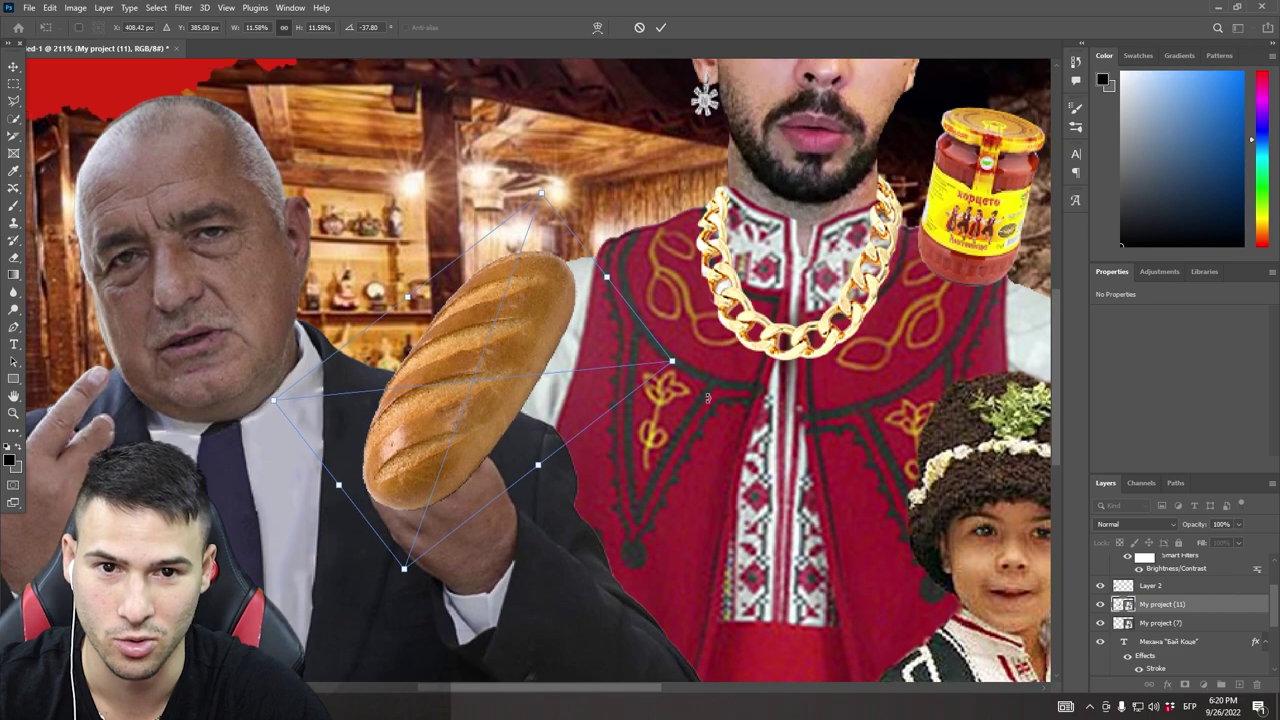
{"action": "mouse_move", "coordinate": [482, 426]}
{"action": "left_mouse_down"}
{"action": "mouse_move", "coordinate": [537, 417]}
{"action": "mouse_move", "coordinate": [493, 431]}
{"action": "left_mouse_up"}
{"action": "key", "text": "Return"}
{"action": "left_click_drag", "start_coordinate": [507, 398], "coordinate": [513, 409]}
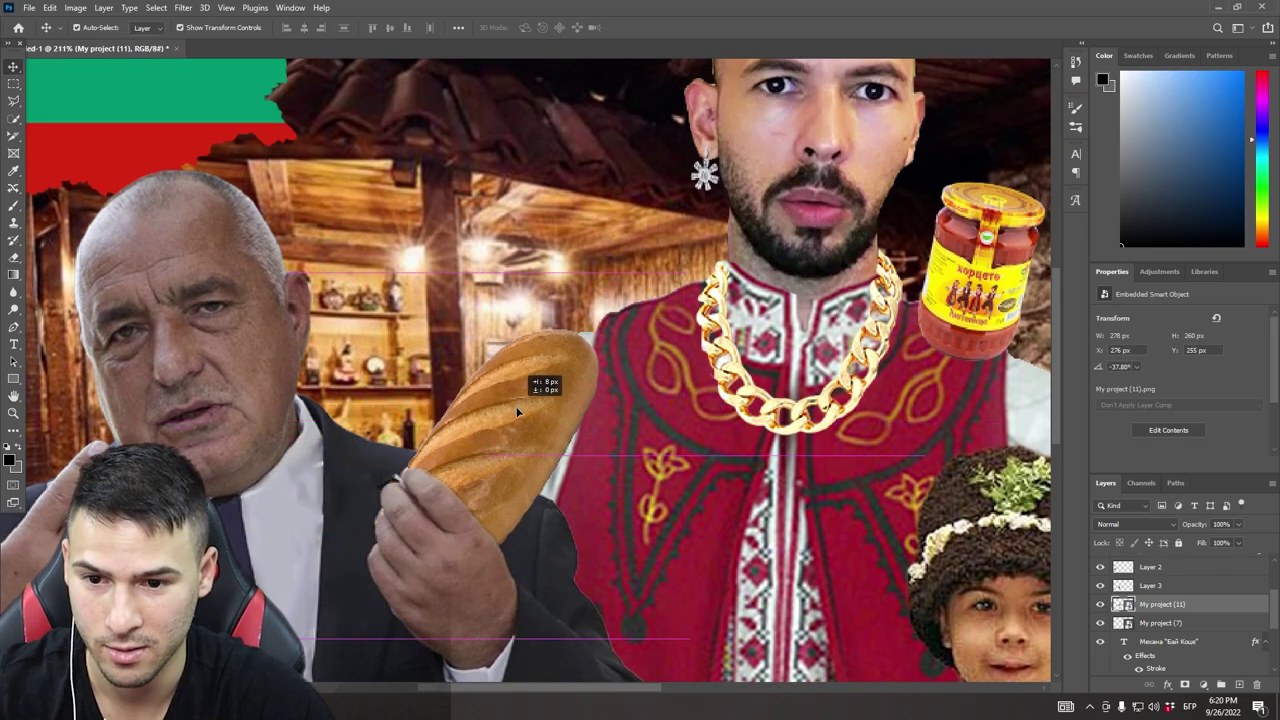
Shift the loaf slightly up and outward in the suited man's hand, keeping its lower end behind his fingers.
{"action": "left_click", "coordinate": [225, 307]}
{"action": "key", "text": "m"}
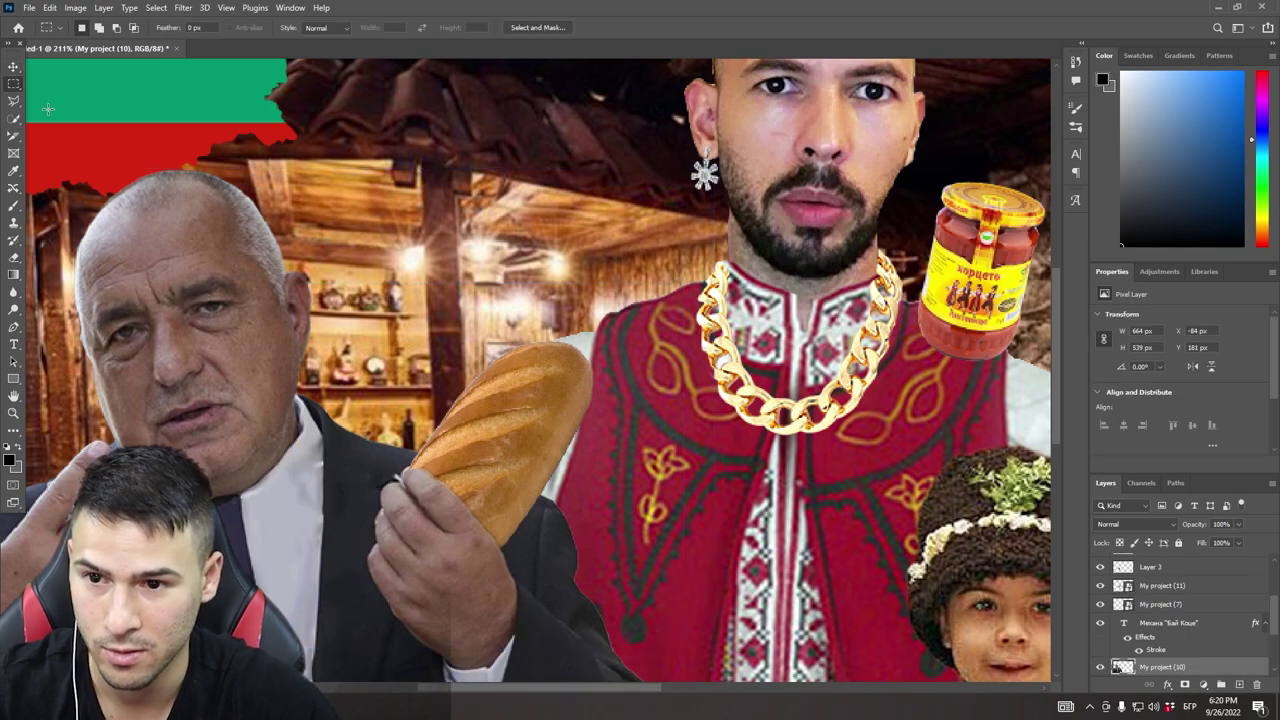
{"action": "scroll", "coordinate": [390, 365], "scroll_direction": "down", "scroll_amount": 5}
{"action": "scroll", "coordinate": [435, 432], "scroll_direction": "up", "scroll_amount": 6}
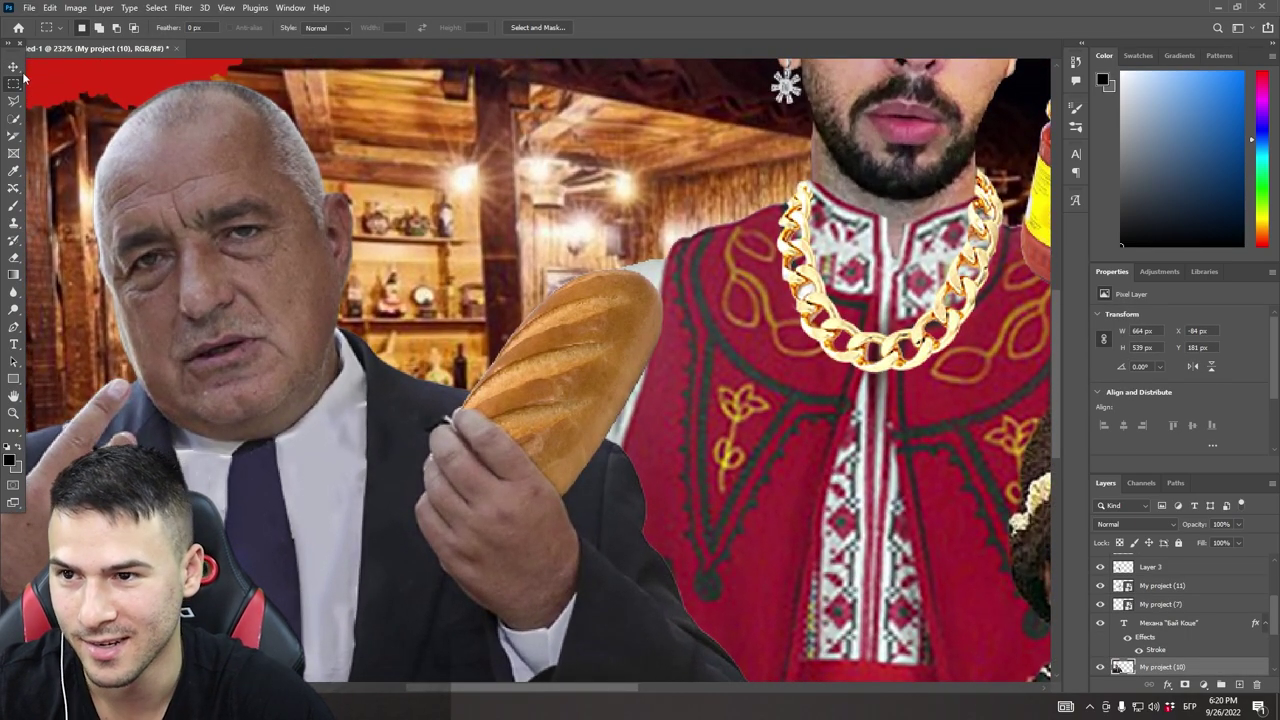
{"action": "left_click", "coordinate": [14, 67]}
{"action": "left_click_drag", "start_coordinate": [544, 386], "coordinate": [583, 367]}
{"action": "left_click", "coordinate": [438, 420]}
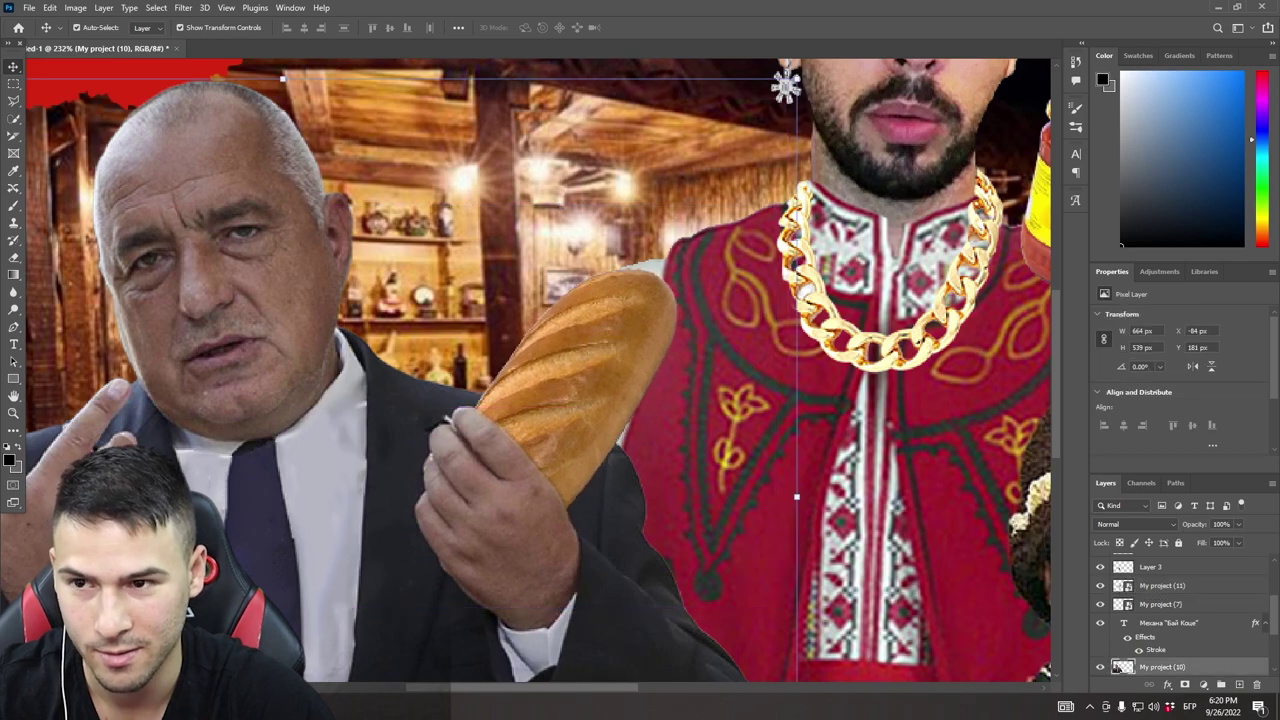
{"action": "key", "text": "m"}
{"action": "scroll", "coordinate": [594, 541], "scroll_direction": "down", "scroll_amount": 5}
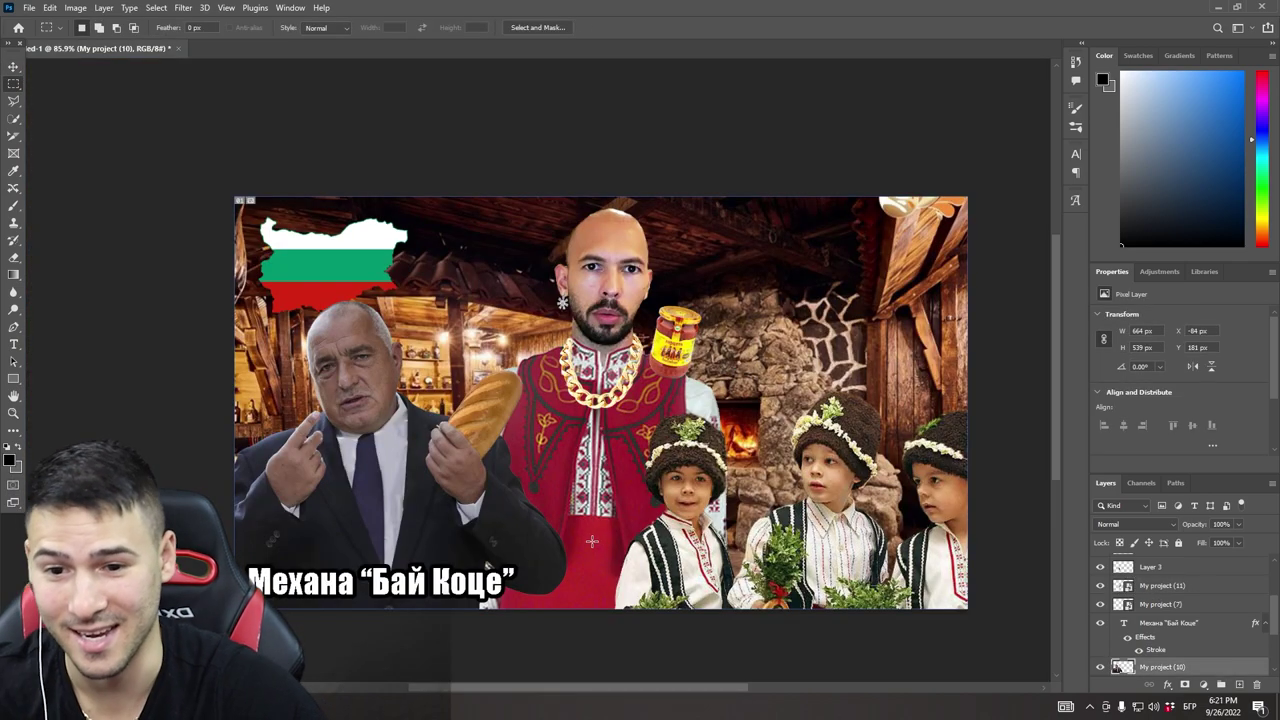
{"action": "scroll", "coordinate": [593, 533], "scroll_direction": "down", "scroll_amount": 2}
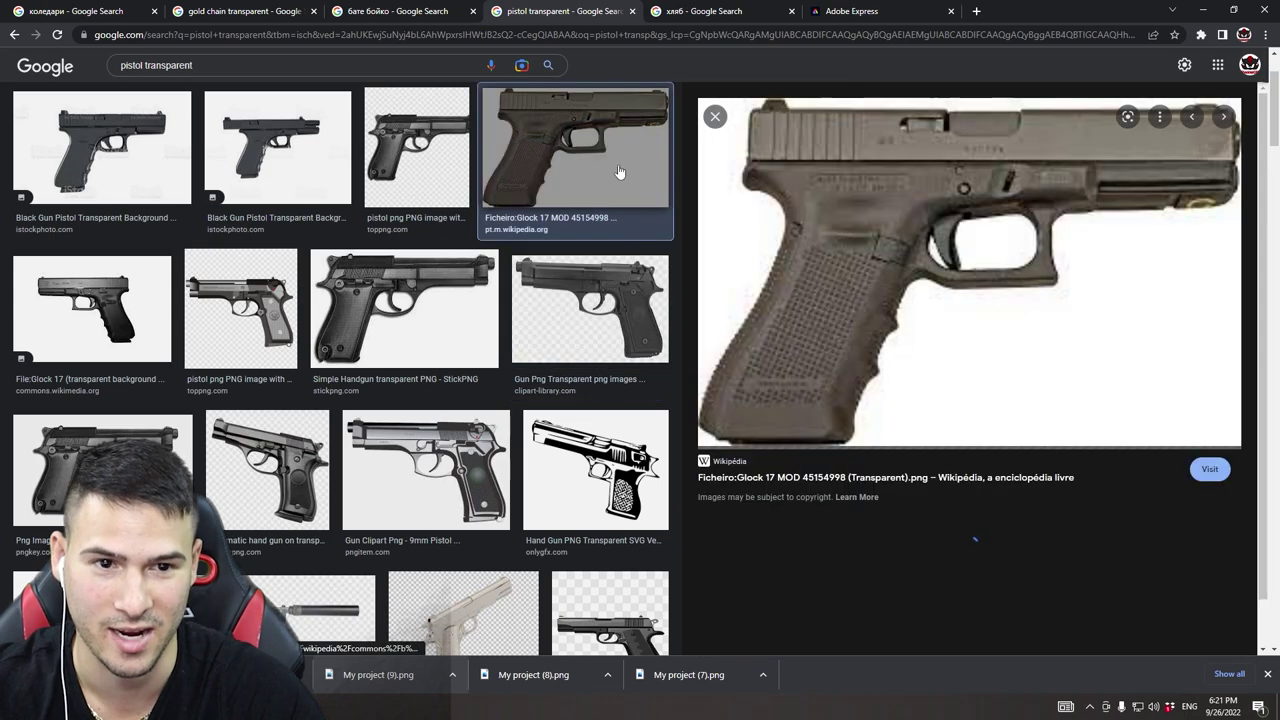
In the browser, open Wikipédia's "Glock 17 MOD 45154998 (Transparent)" picture from the Google Images results for "pistol transparent".
{"action": "left_click", "coordinate": [569, 155]}
{"action": "left_click_drag", "start_coordinate": [803, 290], "coordinate": [788, 298]}
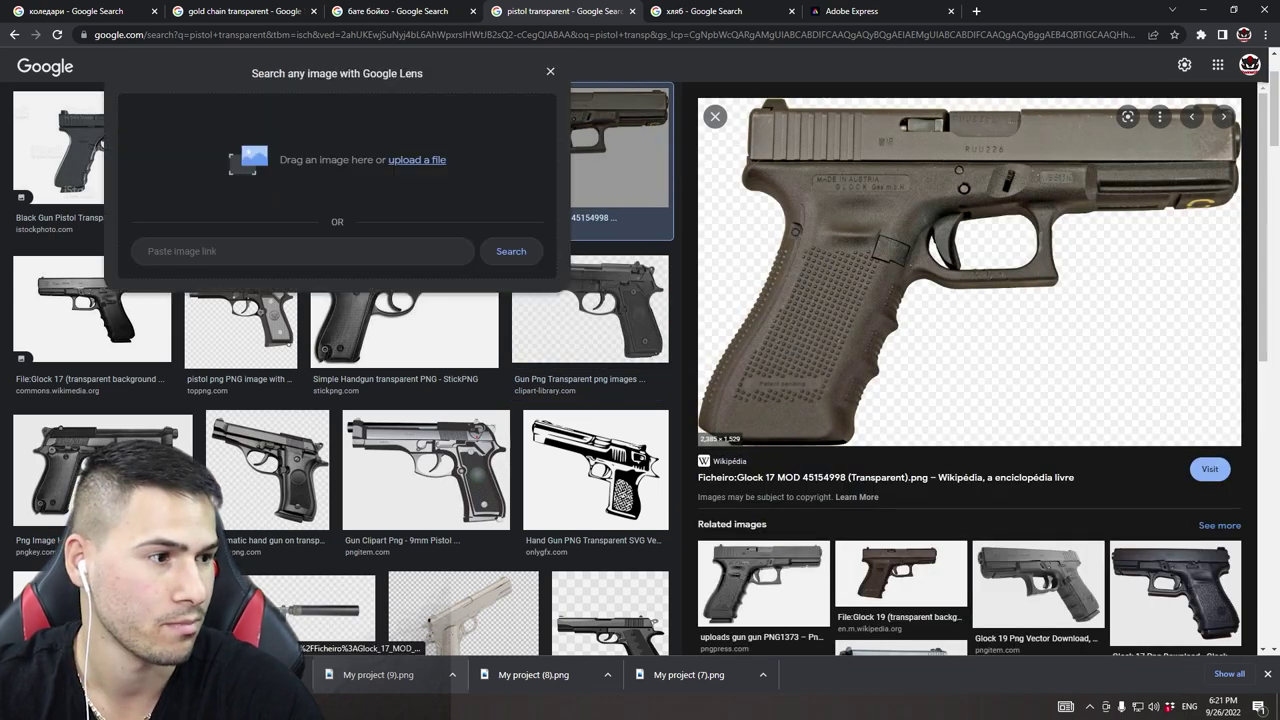
{"action": "key", "text": "Escape"}
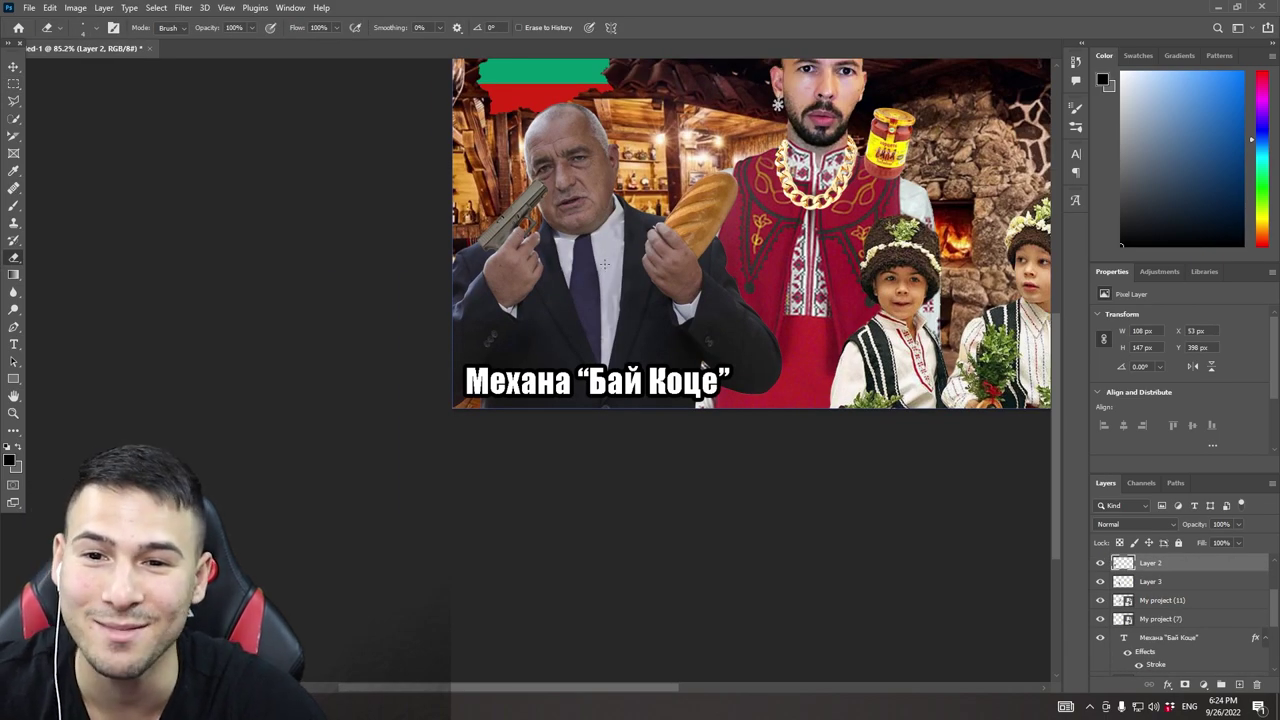
Nudge the Glock layer down and left to X 35 px, Y 322 px in the suited man's raised hand.
{"action": "scroll", "coordinate": [609, 263], "scroll_direction": "up", "scroll_amount": 3}
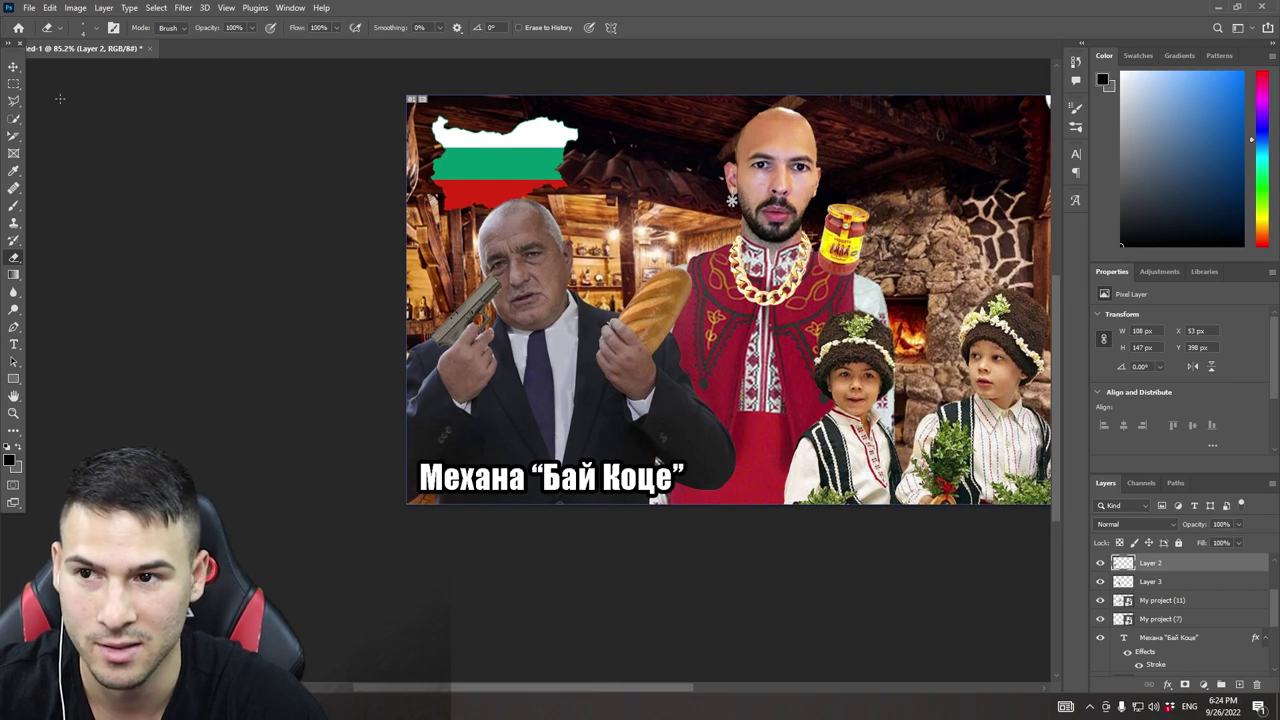
{"action": "left_click", "coordinate": [13, 66]}
{"action": "left_click", "coordinate": [456, 314]}
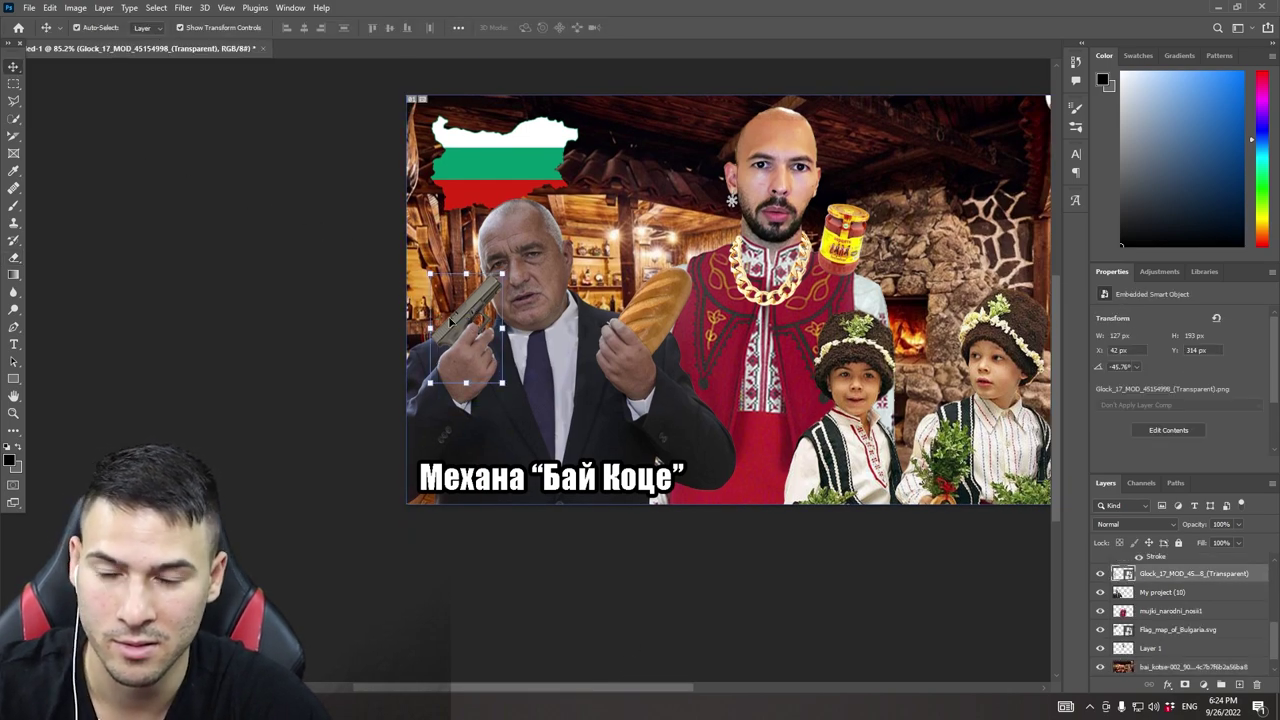
{"action": "scroll", "coordinate": [450, 323], "scroll_direction": "up", "scroll_amount": 6}
{"action": "key", "text": "Down"}
{"action": "key", "text": "Down"}
{"action": "key", "text": "Left"}
{"action": "key", "text": "Left"}
{"action": "key", "text": "Left"}
{"action": "key", "text": "Left"}
{"action": "key", "text": "Down"}
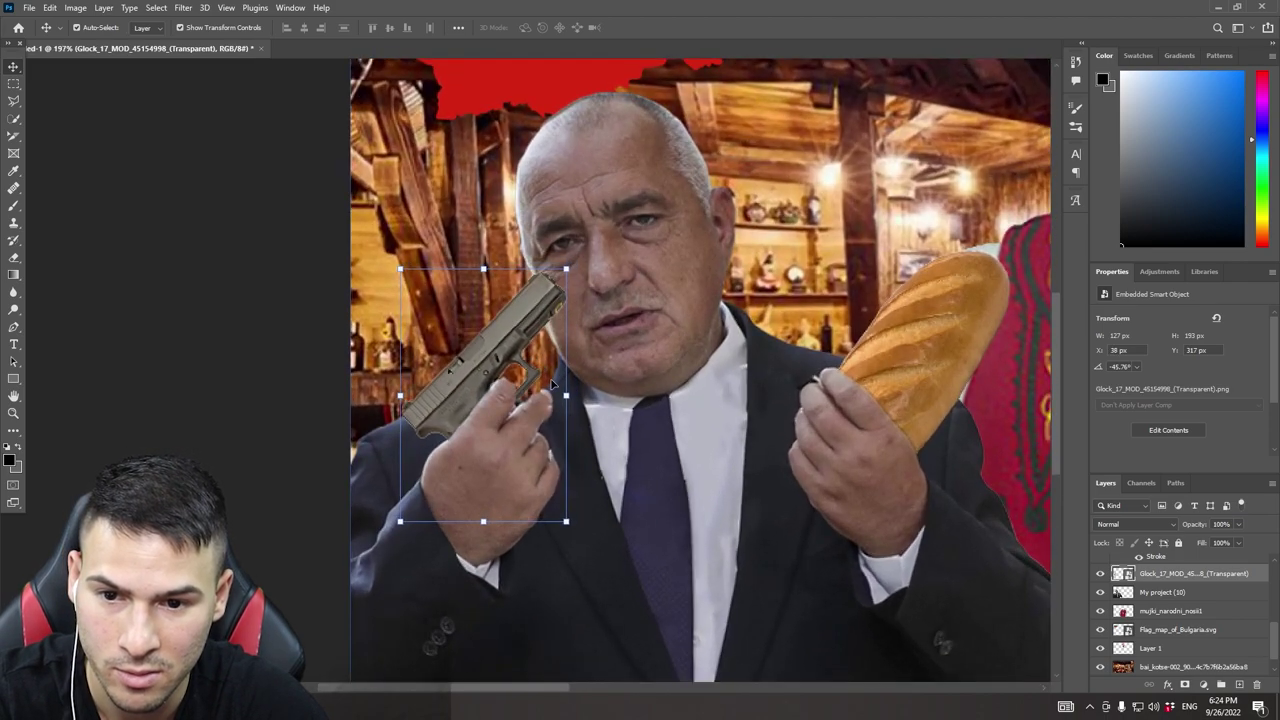
{"action": "key", "text": "Left"}
{"action": "key", "text": "Down"}
{"action": "key", "text": "Down"}
{"action": "key", "text": "Left"}
{"action": "key", "text": "Left"}
{"action": "key", "text": "Down"}
{"action": "key", "text": "Down"}
{"action": "key", "text": "Down"}
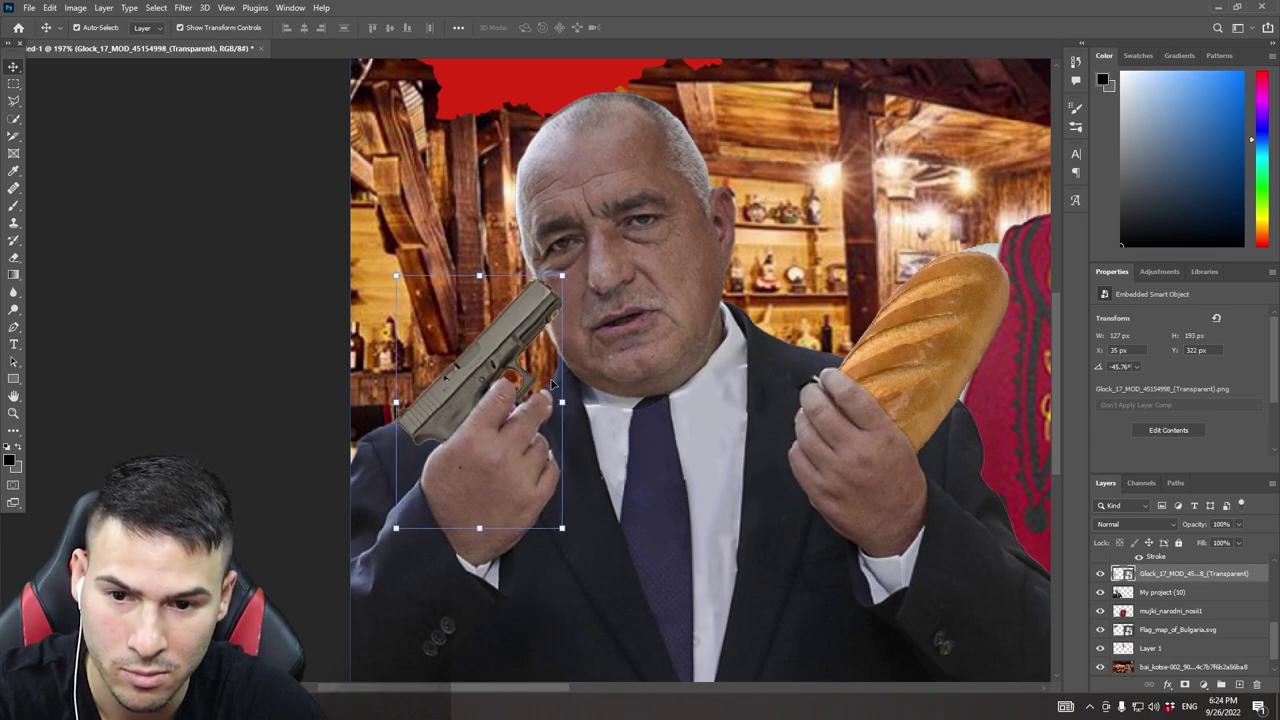
{"action": "left_click", "coordinate": [13, 83]}
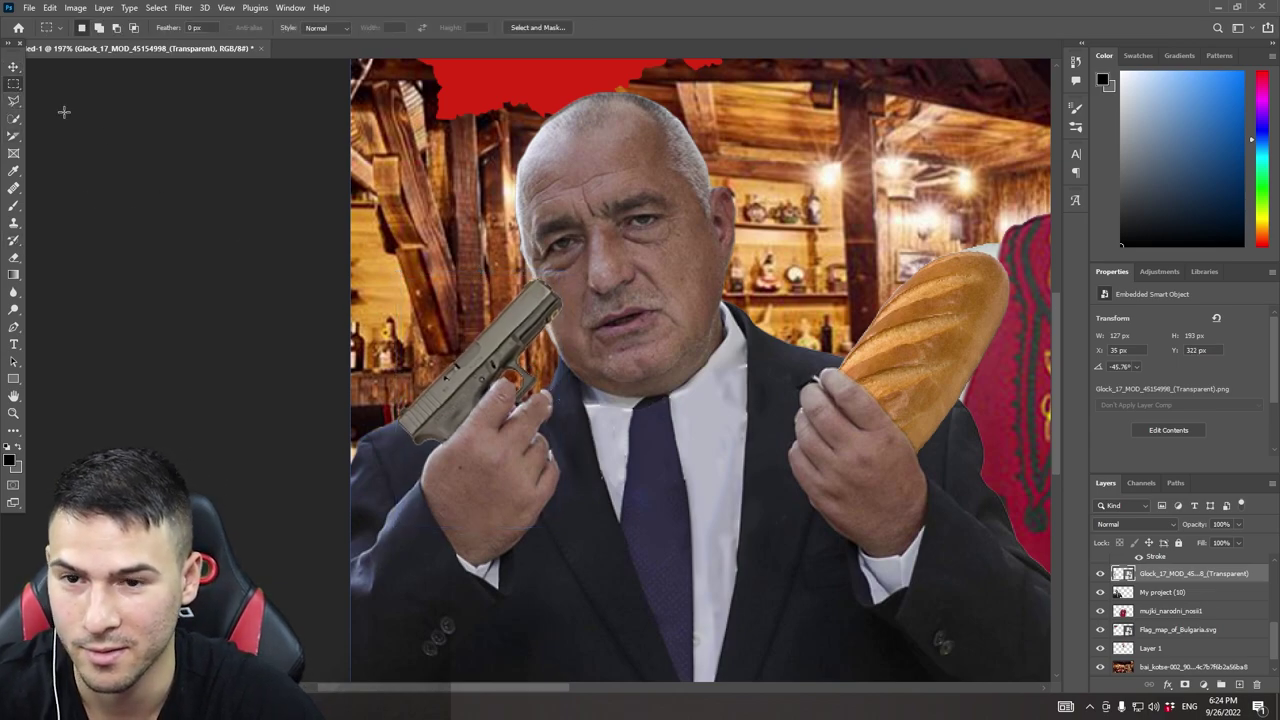
{"action": "scroll", "coordinate": [567, 393], "scroll_direction": "down", "scroll_amount": 3}
{"action": "scroll", "coordinate": [567, 393], "scroll_direction": "up", "scroll_amount": 3}
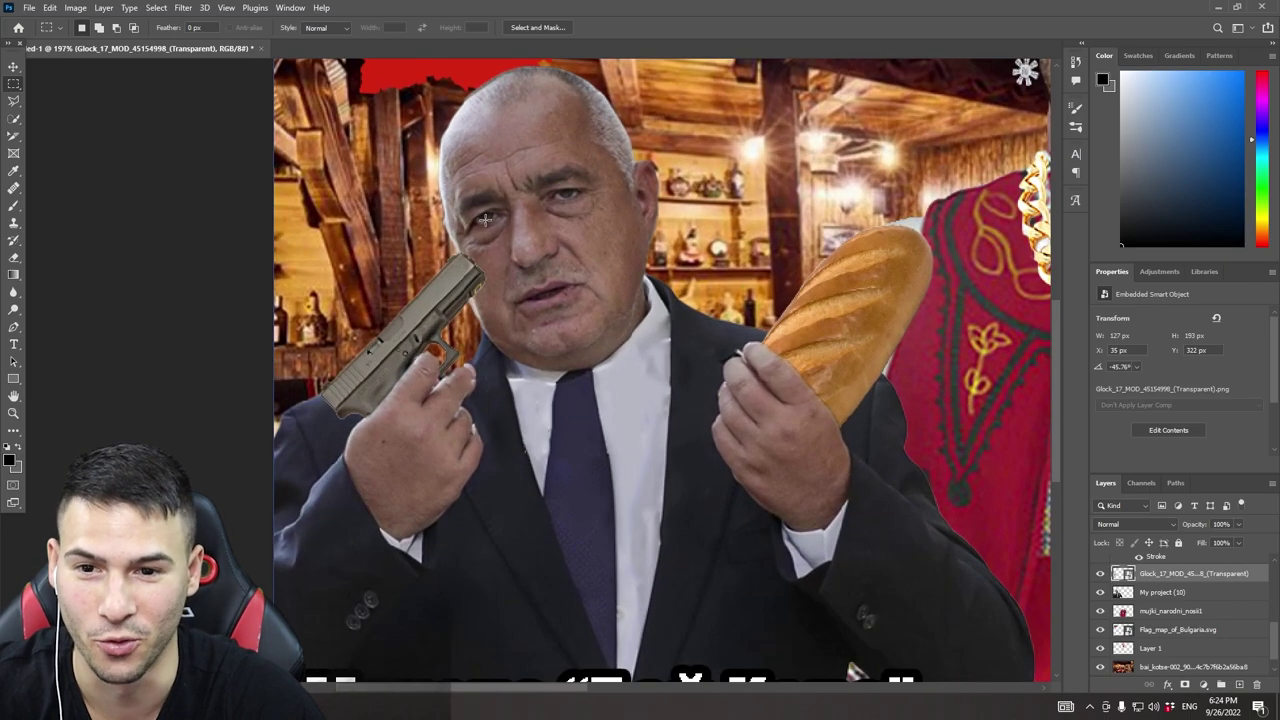
{"action": "scroll", "coordinate": [465, 362], "scroll_direction": "up", "scroll_amount": 2}
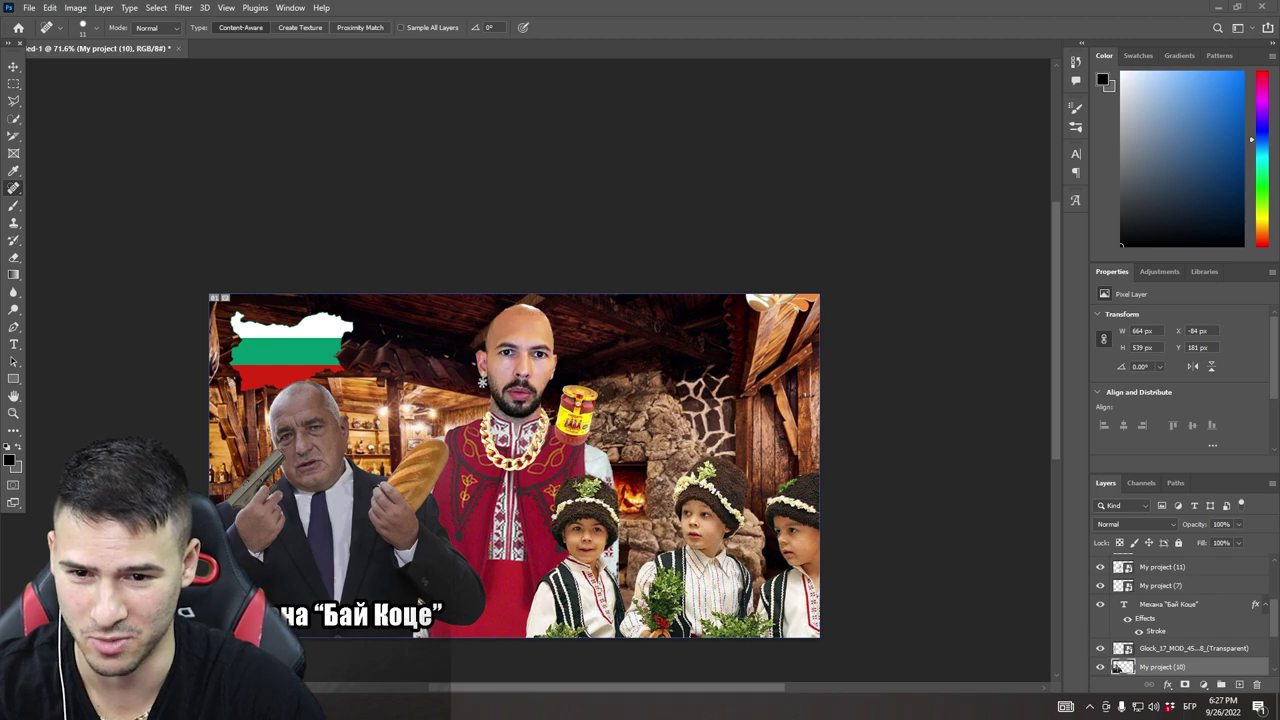
Place the bear cut-out "My project (12)" at 17.28% scale behind the carollers and apply the Eraser to its layer.
{"action": "left_click_drag", "start_coordinate": [823, 434], "coordinate": [800, 436]}
{"action": "left_click_drag", "start_coordinate": [557, 487], "coordinate": [742, 487]}
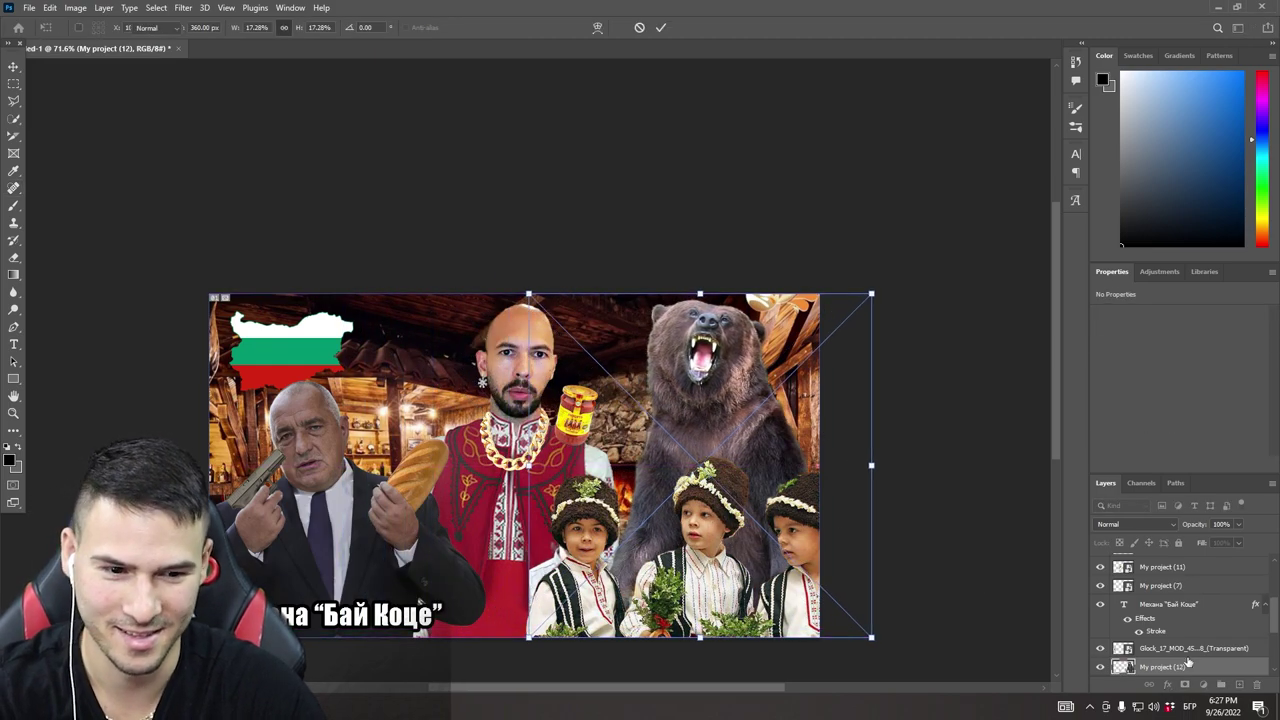
{"action": "key", "text": "Return"}
{"action": "key", "text": "j"}
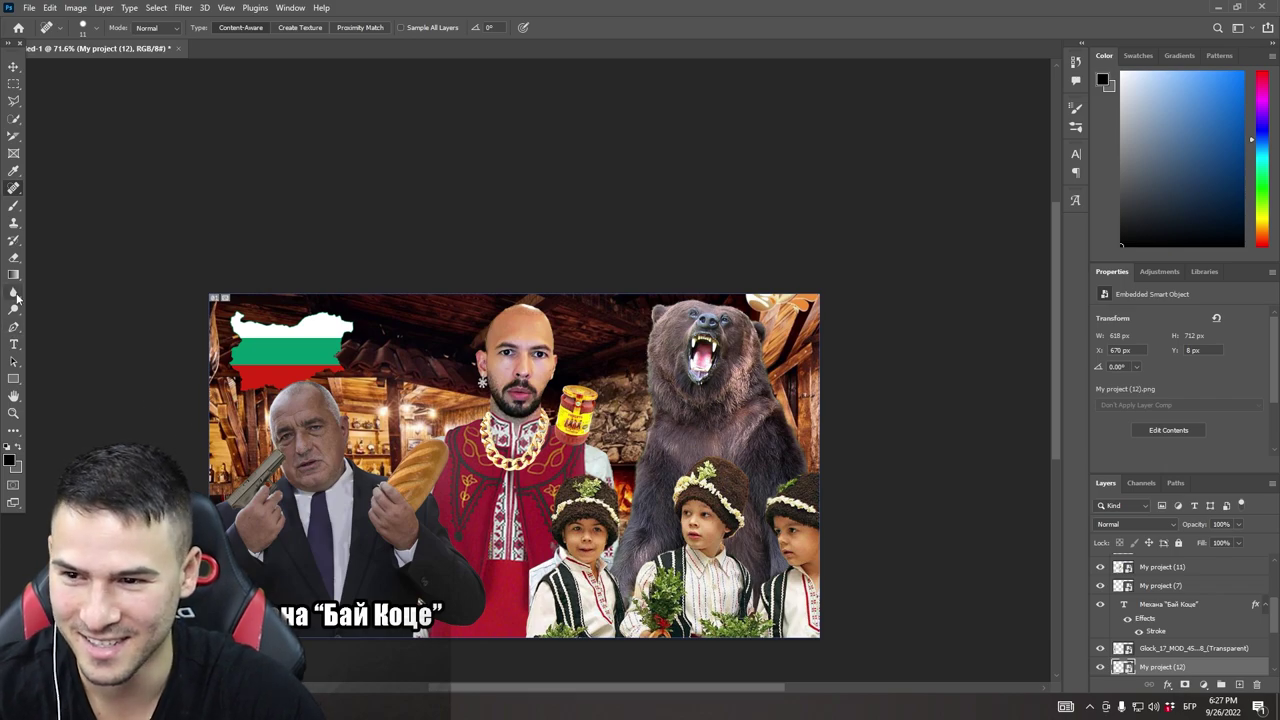
{"action": "left_click", "coordinate": [13, 259]}
{"action": "left_click", "coordinate": [619, 563]}
{"action": "left_click", "coordinate": [620, 270]}
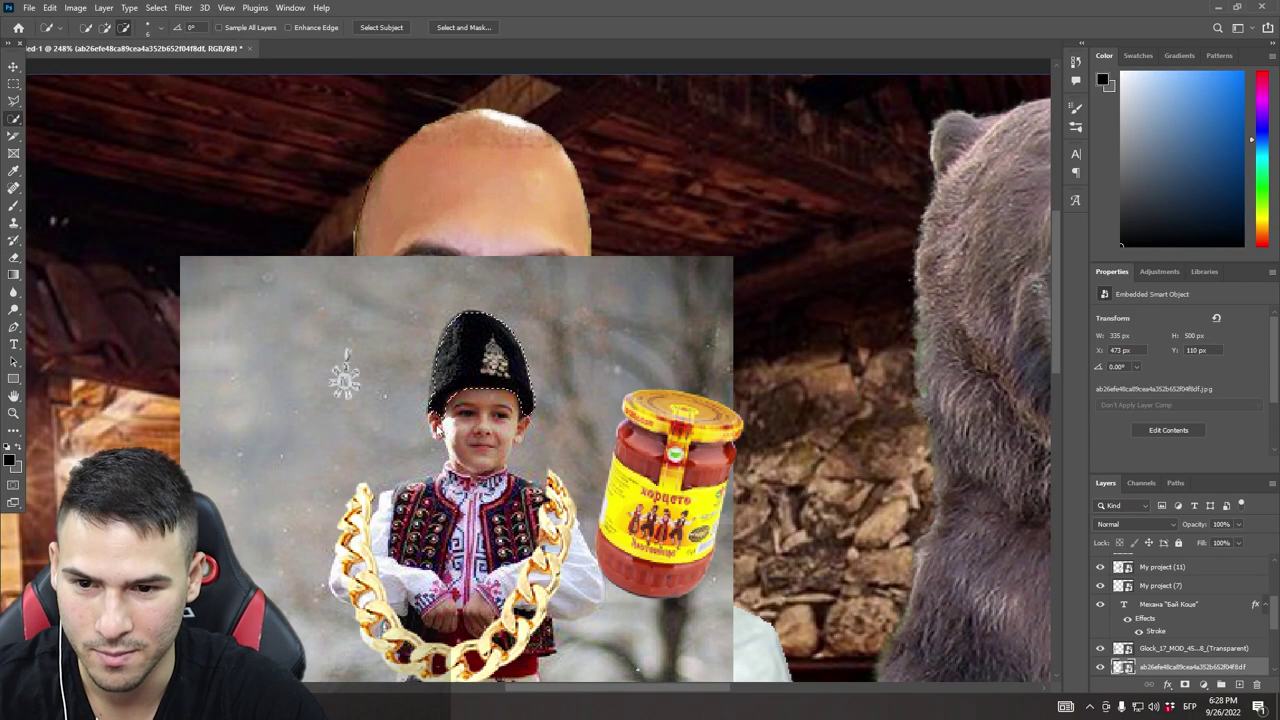
Copy the boy's selected black fur hat to a new layer and delete the source photo layer.
{"action": "key", "text": "ctrl+j"}
{"action": "scroll", "coordinate": [1205, 668], "scroll_direction": "down", "scroll_amount": 1}
{"action": "left_click", "coordinate": [1188, 649]}
{"action": "key", "text": "Delete"}
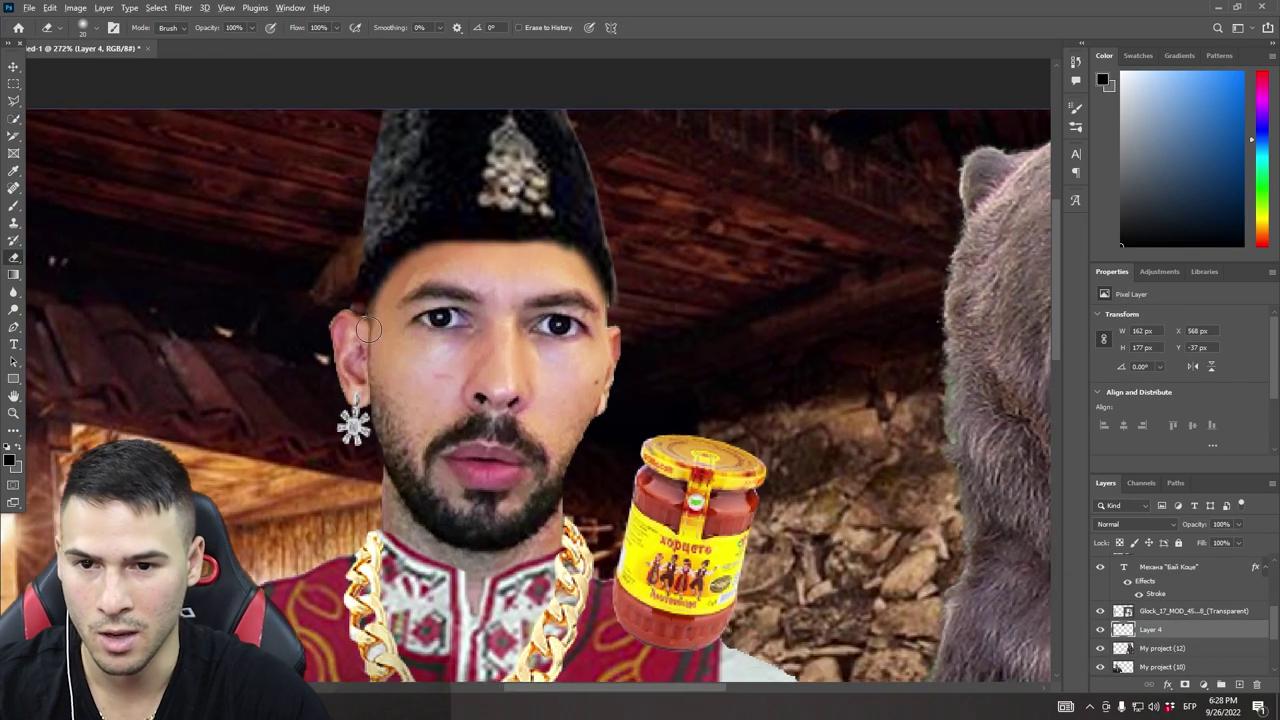
Examine the composite at several zoom levels, checking the fur hat, the bear and the overall arrangement.
{"action": "scroll", "coordinate": [230, 372], "scroll_direction": "down", "scroll_amount": 5}
{"action": "scroll", "coordinate": [230, 372], "scroll_direction": "down", "scroll_amount": 4}
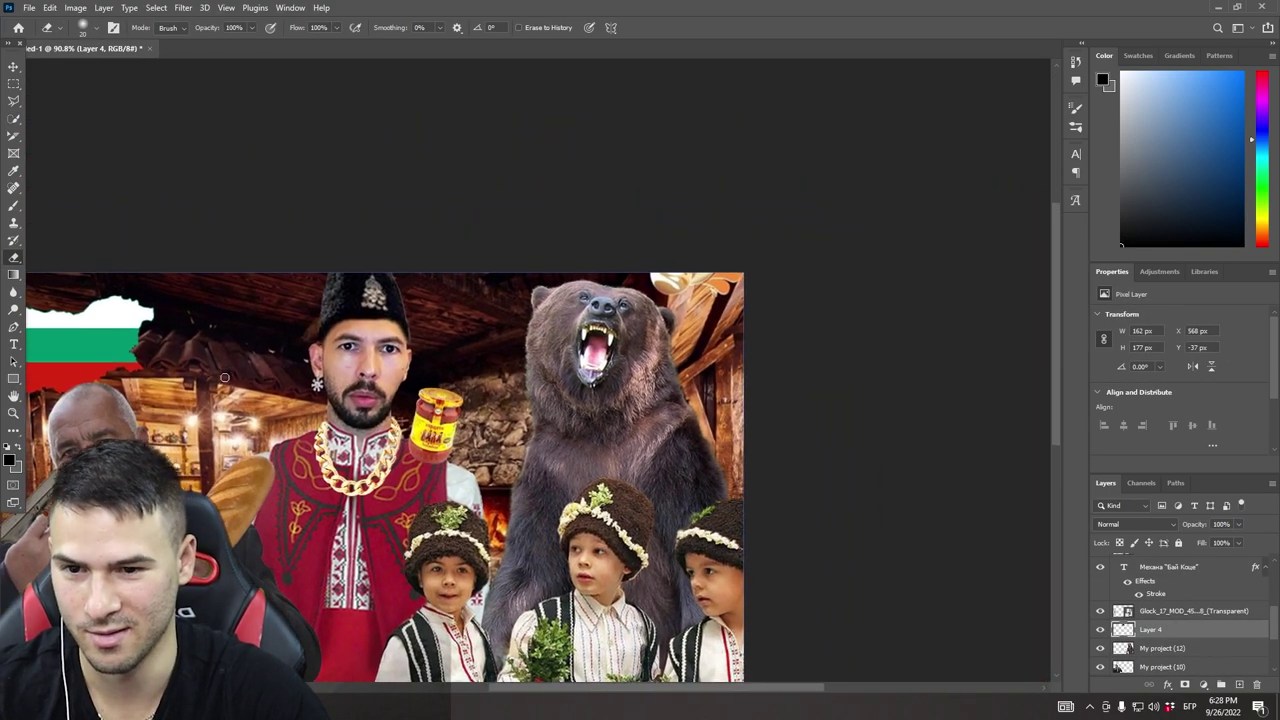
{"action": "left_click_drag", "start_coordinate": [577, 693], "coordinate": [507, 690]}
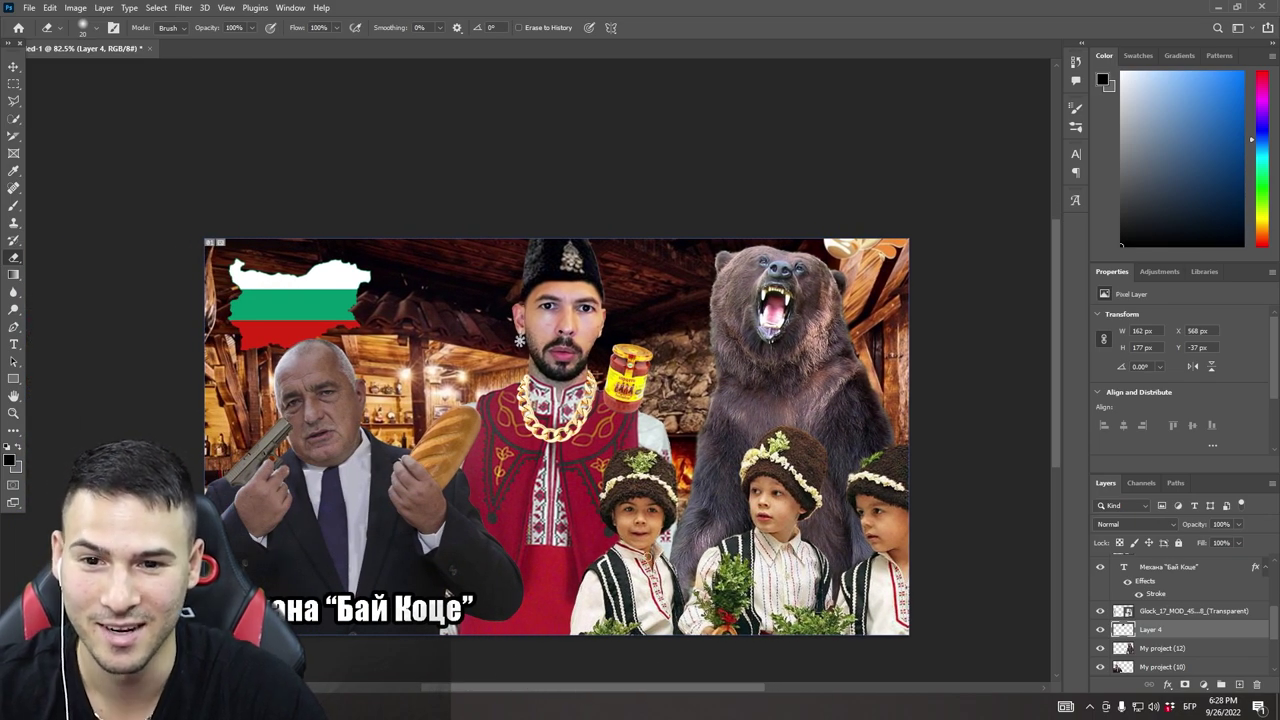
{"action": "scroll", "coordinate": [495, 404], "scroll_direction": "up", "scroll_amount": 4}
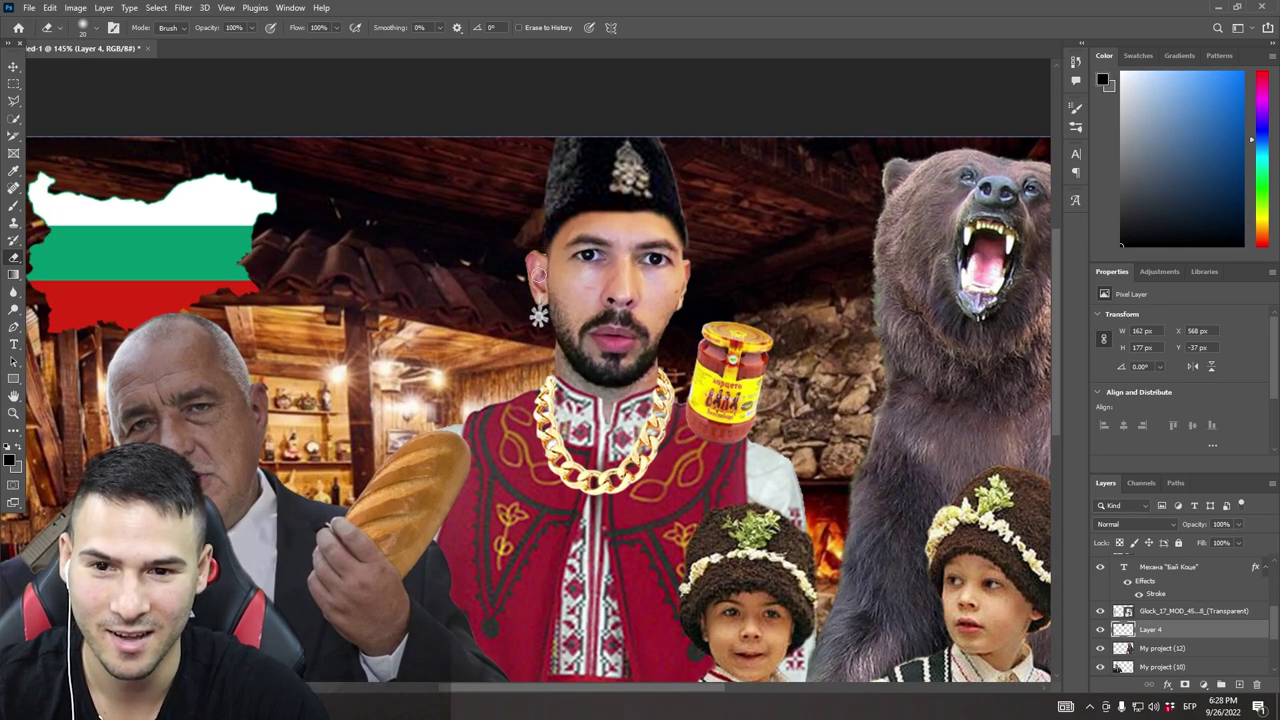
{"action": "scroll", "coordinate": [536, 270], "scroll_direction": "down", "scroll_amount": 3}
{"action": "left_click_drag", "start_coordinate": [587, 690], "coordinate": [608, 690]}
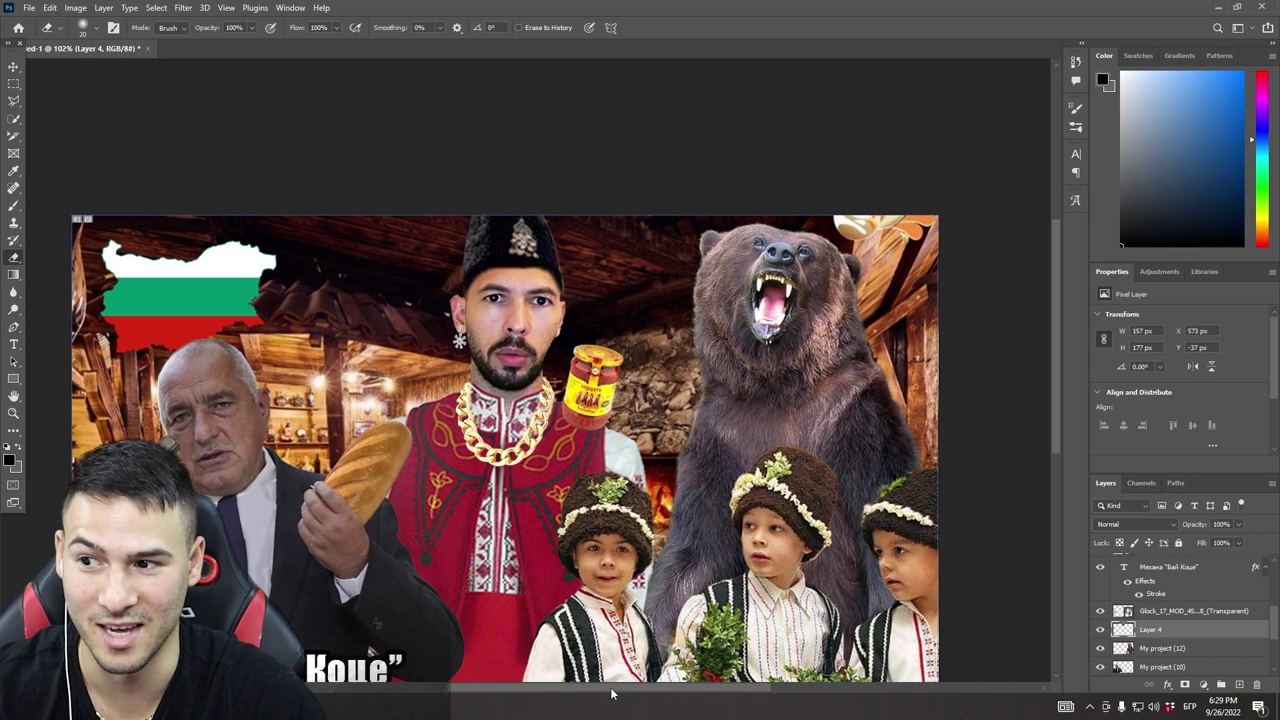
{"action": "scroll", "coordinate": [677, 526], "scroll_direction": "down", "scroll_amount": 1}
{"action": "scroll", "coordinate": [677, 526], "scroll_direction": "down", "scroll_amount": 1}
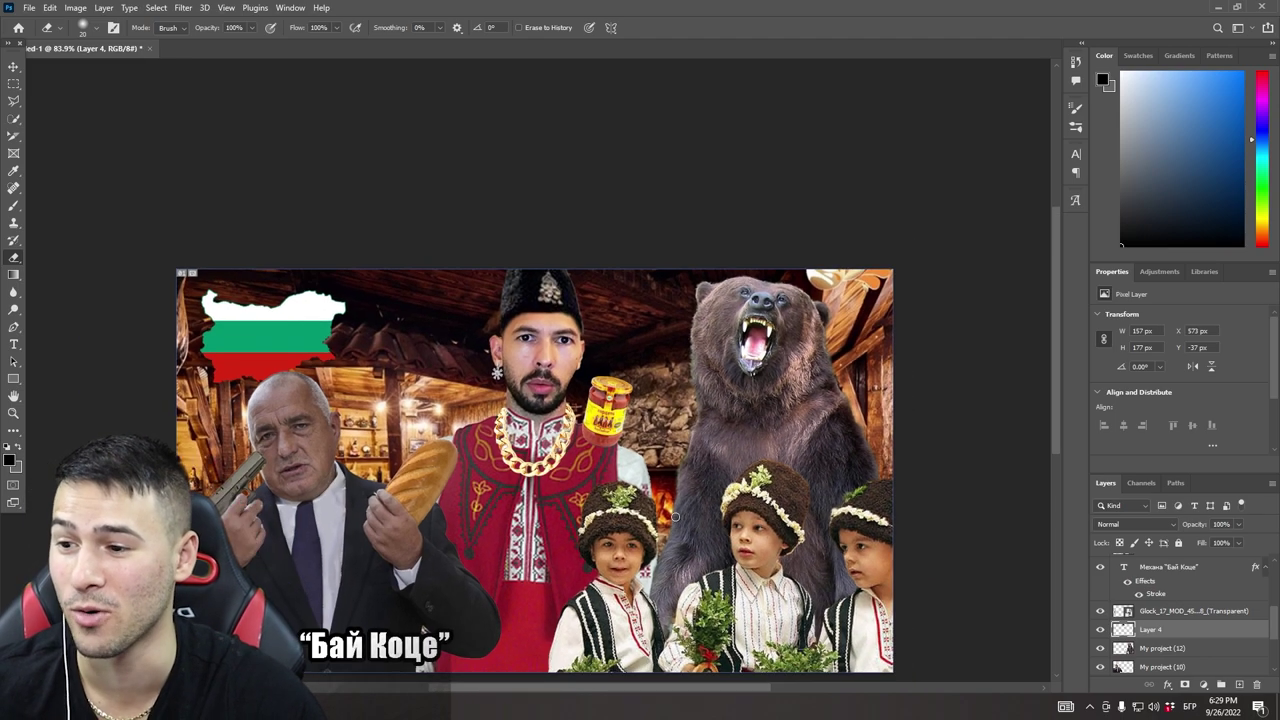
{"action": "scroll", "coordinate": [675, 516], "scroll_direction": "down", "scroll_amount": 1}
{"action": "key", "text": "m"}
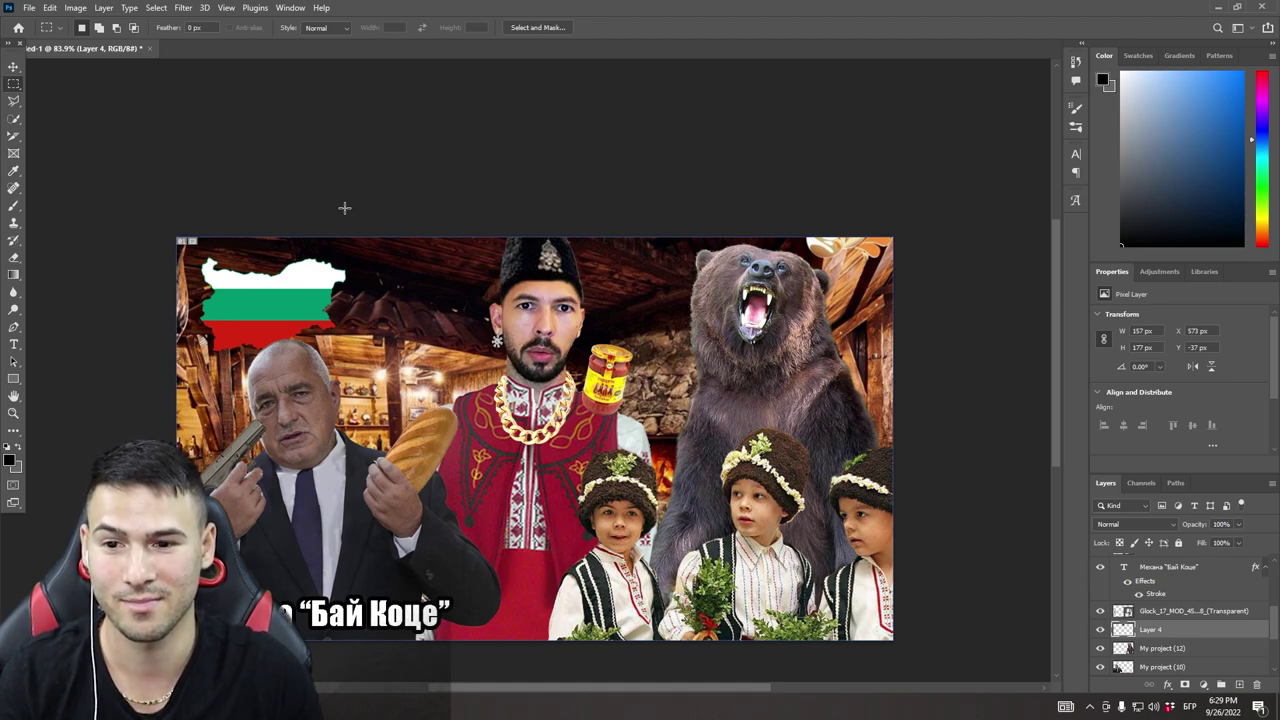
Move the Bulgarian flag map slightly higher above the suited man's head.
{"action": "key", "text": "v"}
{"action": "left_click_drag", "start_coordinate": [272, 310], "coordinate": [272, 300]}
{"action": "key", "text": "m"}
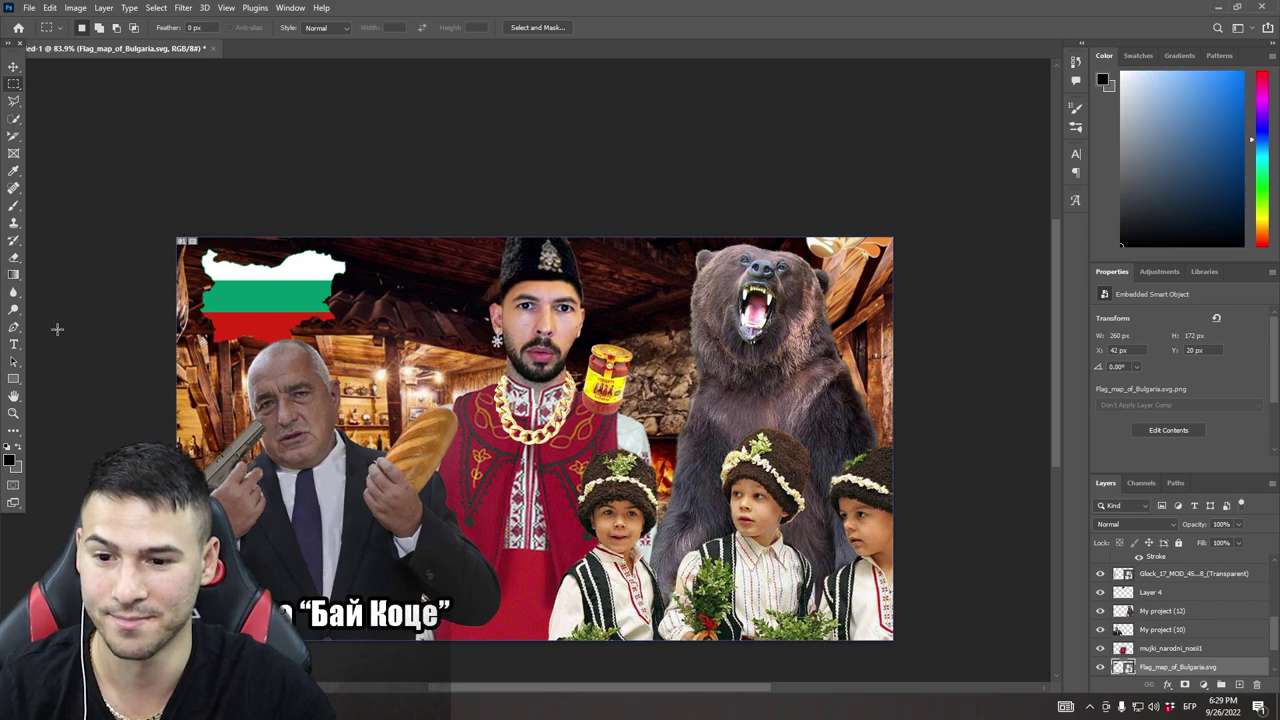